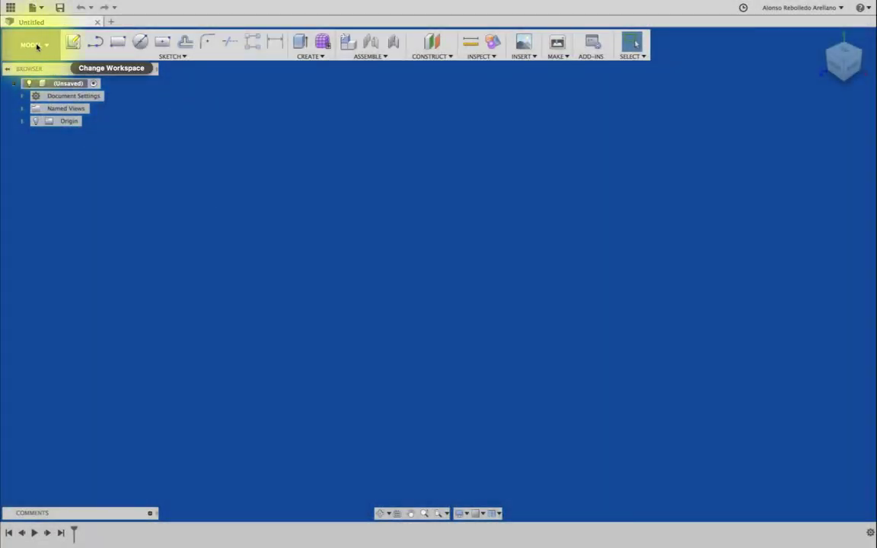
Step: Sketch two concentric circles at the origin on the front plane, Ø22 mm and Ø40 mm
{"action": "left_click", "coordinate": [140, 41]}
{"action": "left_click", "coordinate": [420, 263]}
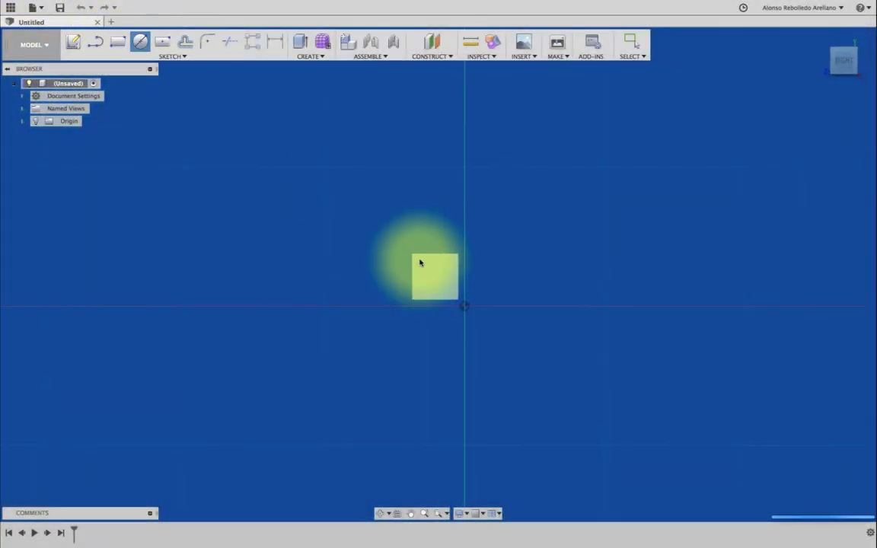
{"action": "left_click", "coordinate": [464, 306]}
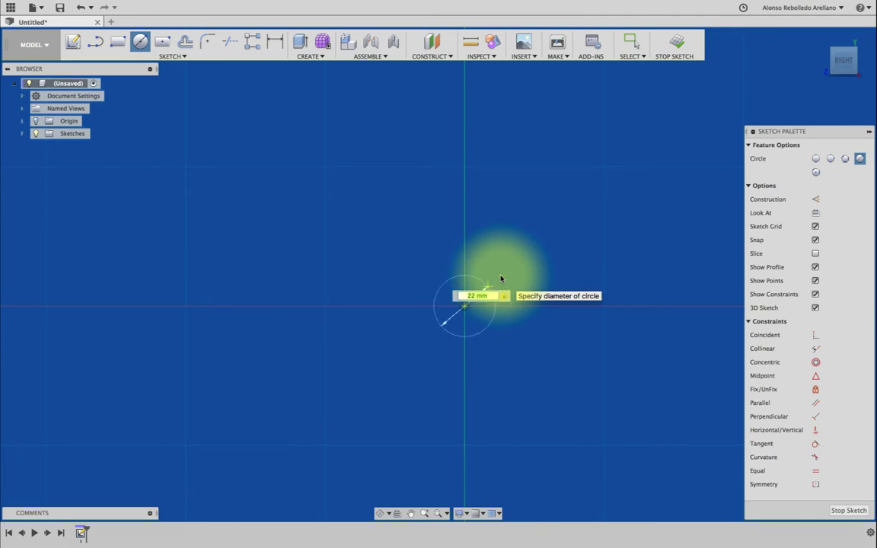
{"action": "key", "text": "Return"}
{"action": "type", "text": "40"}
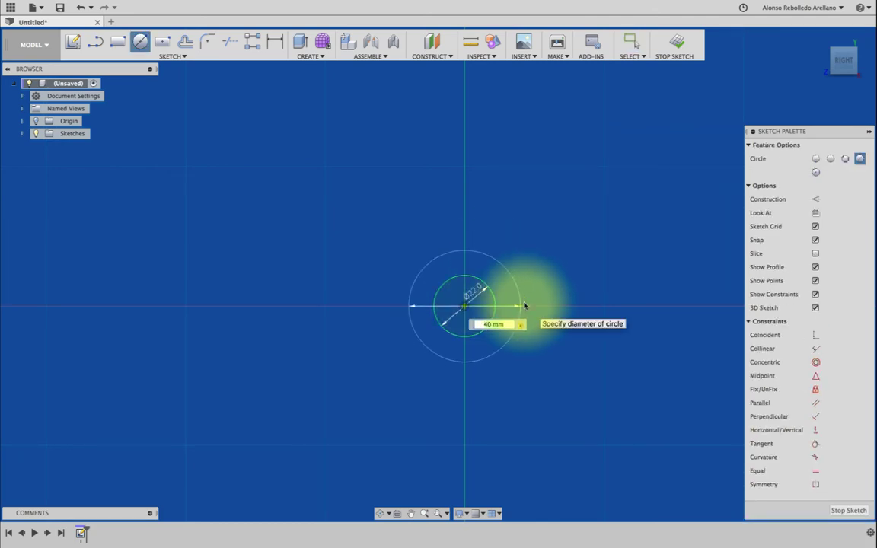
{"action": "key", "text": "Return"}
{"action": "key", "text": "Escape"}
Step: Draw vertical lines down from both edges of the Ø40 circle, dimensioned 50 mm
{"action": "key", "text": "l"}
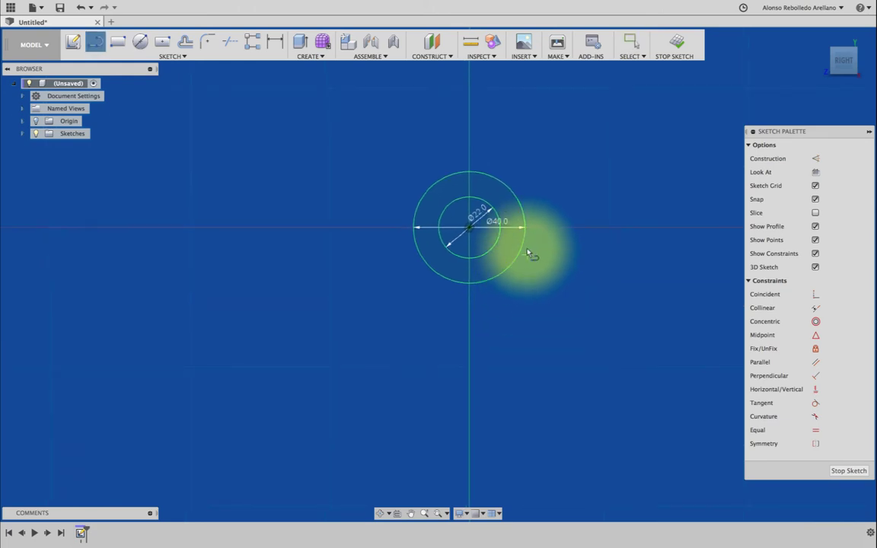
{"action": "left_click", "coordinate": [415, 228]}
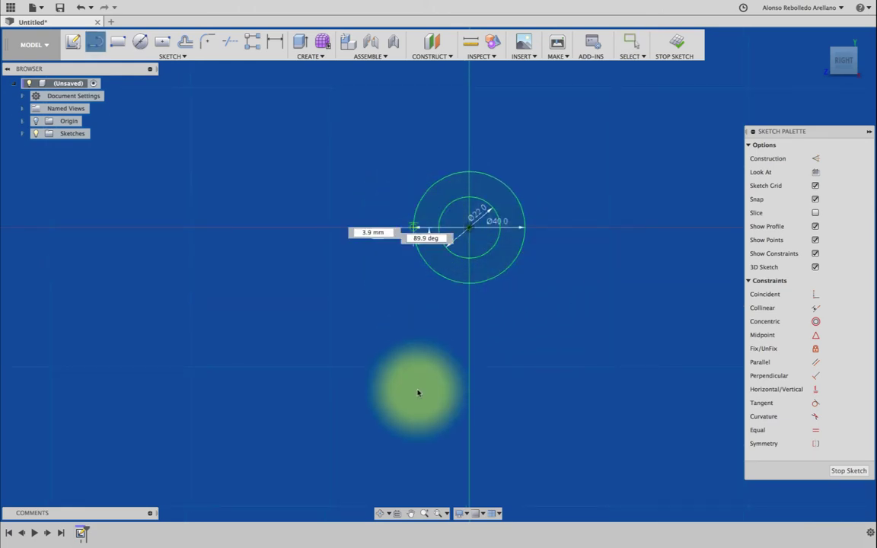
{"action": "left_click", "coordinate": [416, 403]}
{"action": "key", "text": "l"}
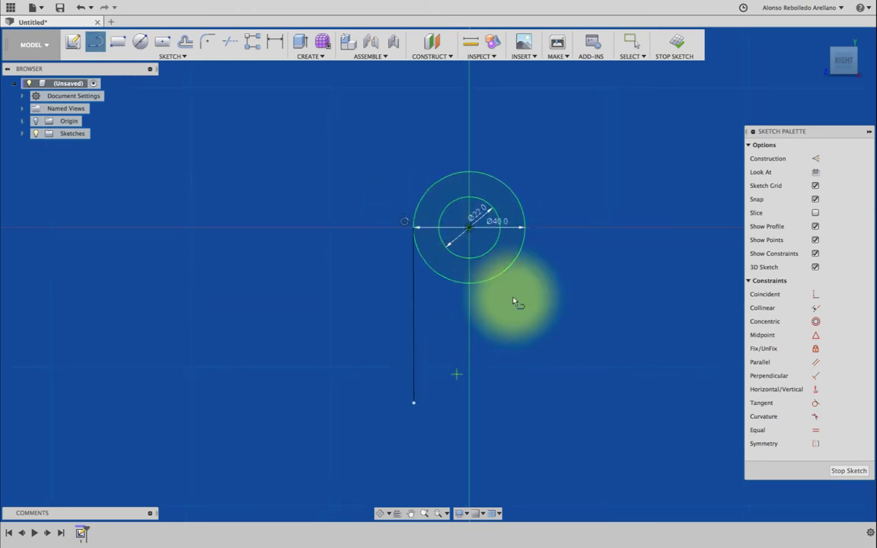
{"action": "left_click", "coordinate": [524, 228]}
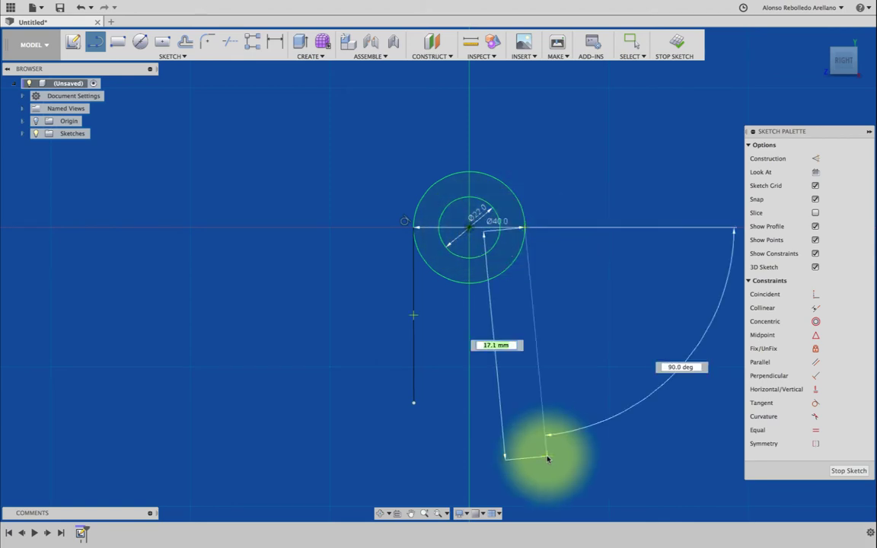
{"action": "key", "text": "Escape"}
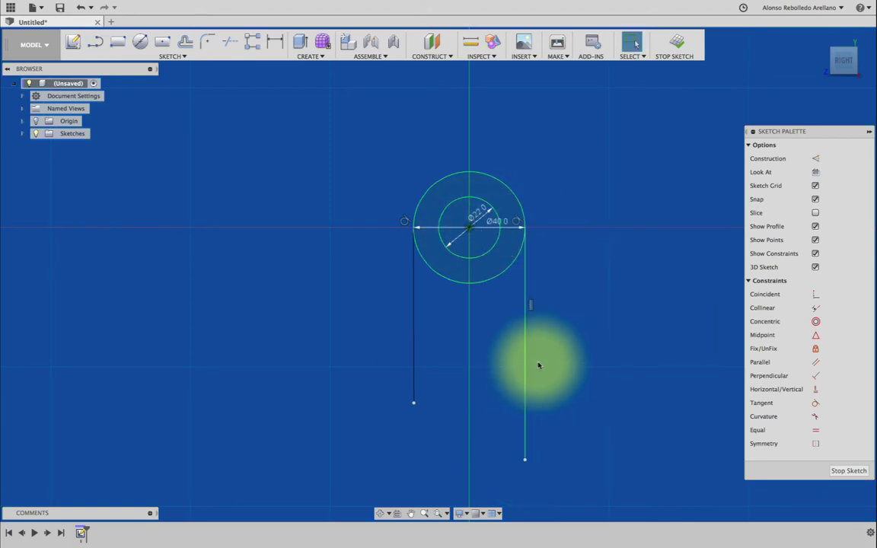
{"action": "left_click", "coordinate": [414, 353]}
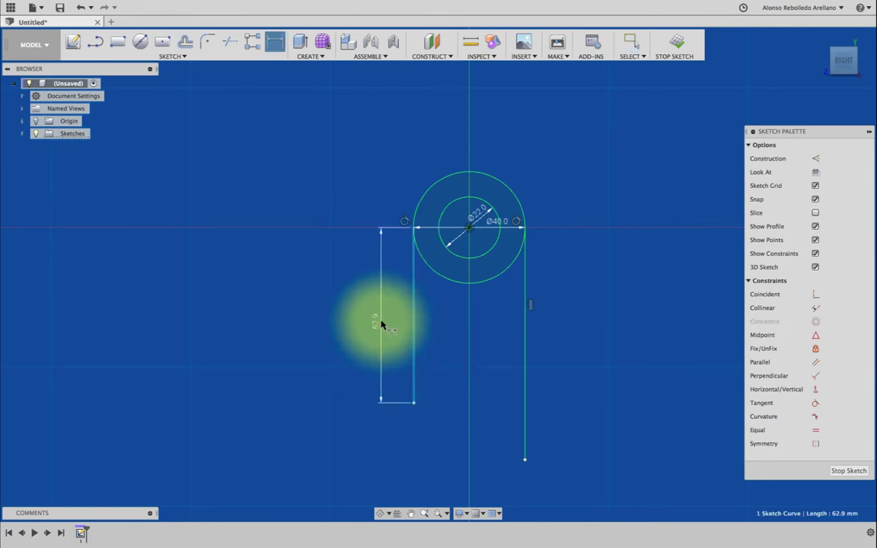
{"action": "left_click", "coordinate": [525, 309]}
{"action": "left_click", "coordinate": [542, 325]}
{"action": "key", "text": "Return"}
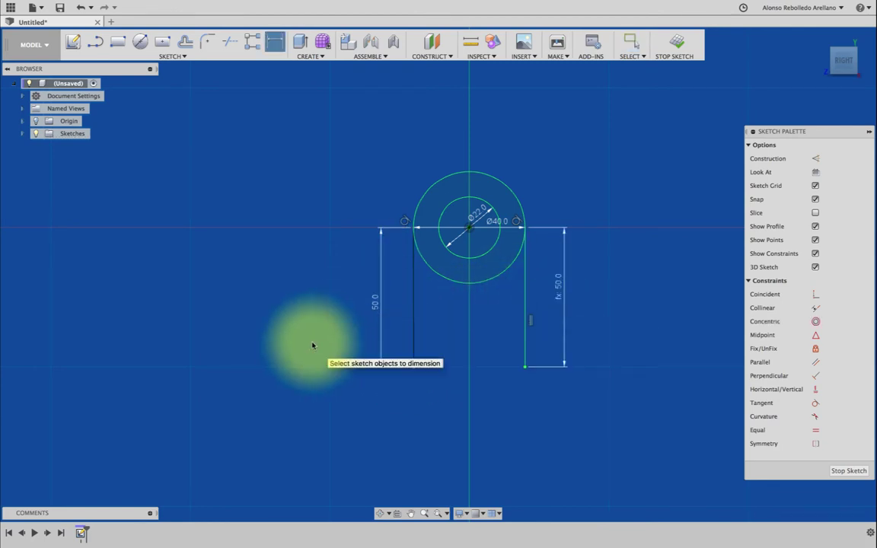
Step: Add a 120 mm horizontal base line and a tall vertical line at its left end
{"action": "key", "text": "l"}
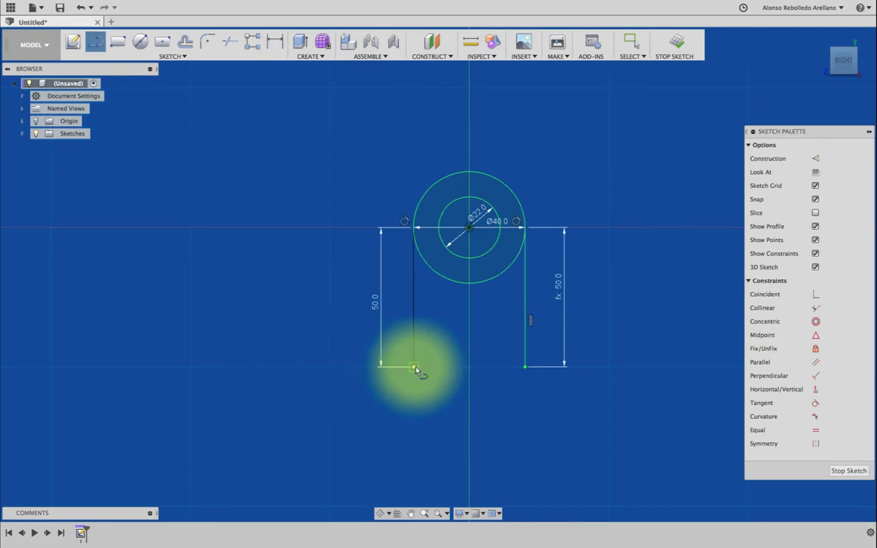
{"action": "left_click", "coordinate": [414, 367]}
{"action": "scroll", "coordinate": [146, 361], "scroll_direction": "down", "scroll_amount": 3}
{"action": "scroll", "coordinate": [180, 350], "scroll_direction": "up", "scroll_amount": 2}
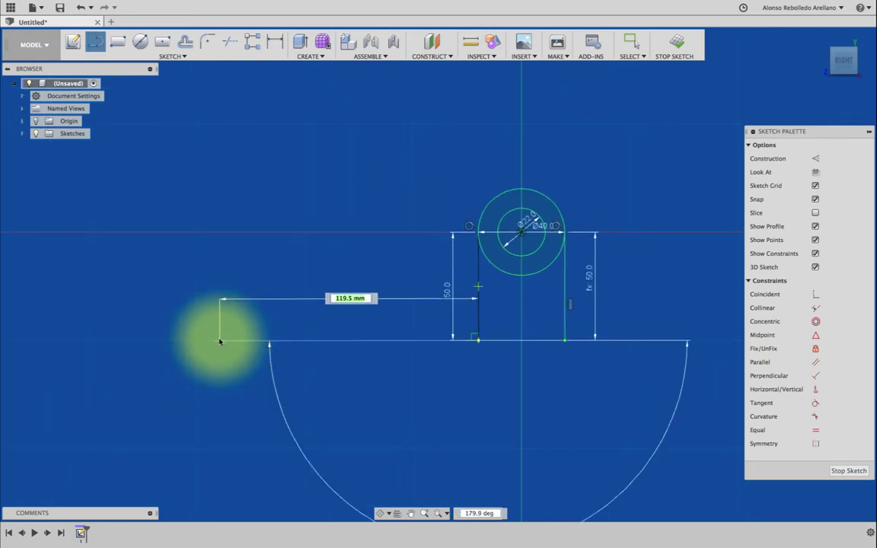
{"action": "key", "text": "Return"}
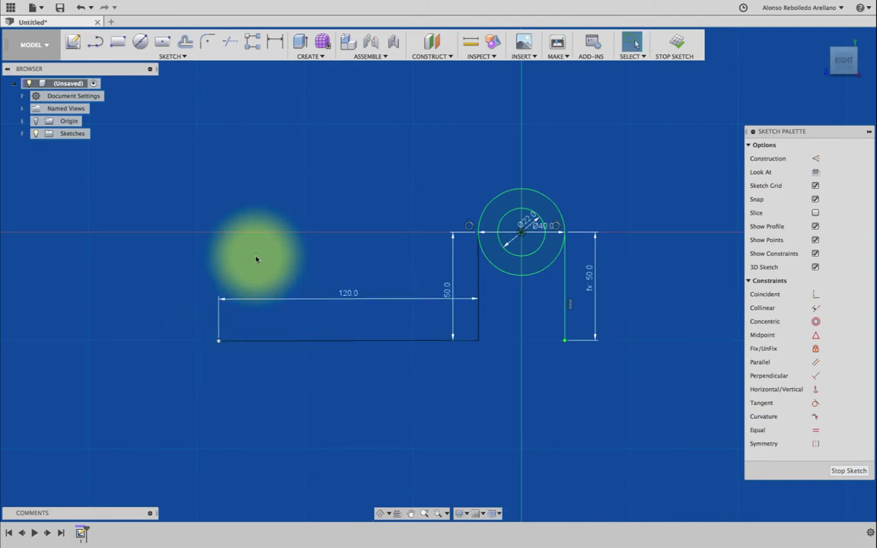
{"action": "left_click", "coordinate": [218, 340]}
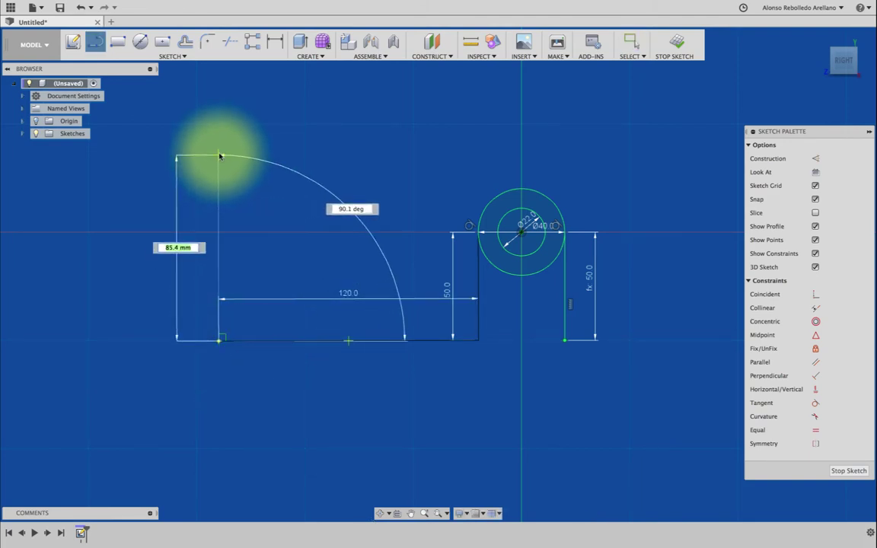
{"action": "double_click", "coordinate": [218, 156]}
Step: Add a driven diameter dimension to the outer Ø40 circle
{"action": "left_click", "coordinate": [141, 41]}
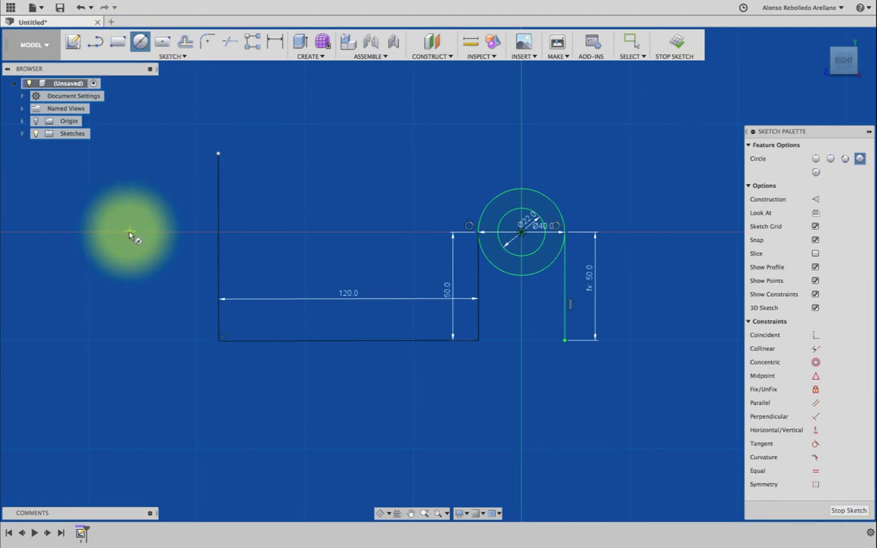
{"action": "key", "text": "d"}
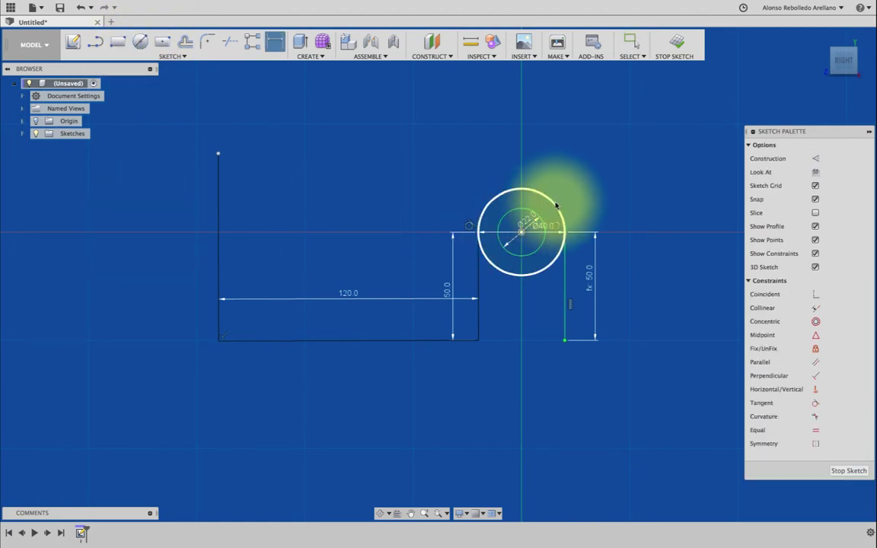
{"action": "left_click", "coordinate": [553, 200]}
{"action": "left_click", "coordinate": [601, 152]}
{"action": "left_click", "coordinate": [525, 290]}
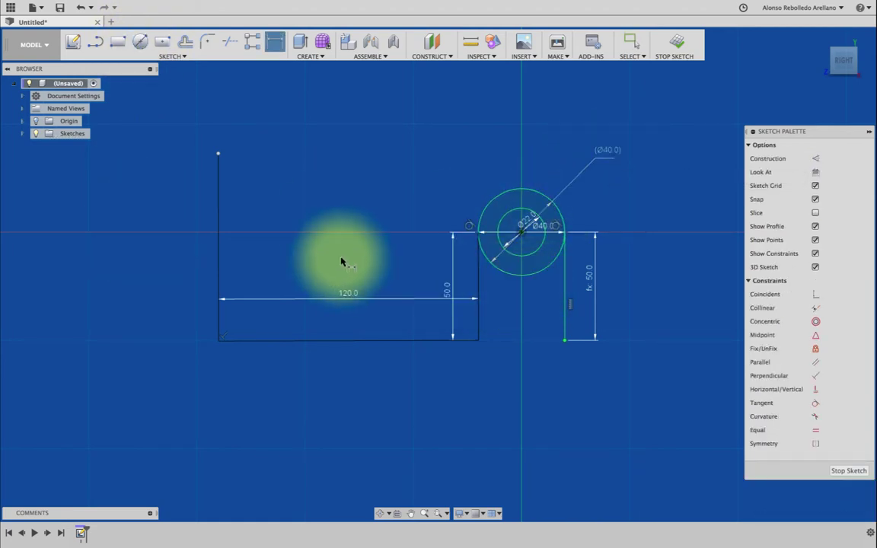
Step: Draw a Ø40 mm circle to the left of the tall vertical line
{"action": "left_click", "coordinate": [140, 41]}
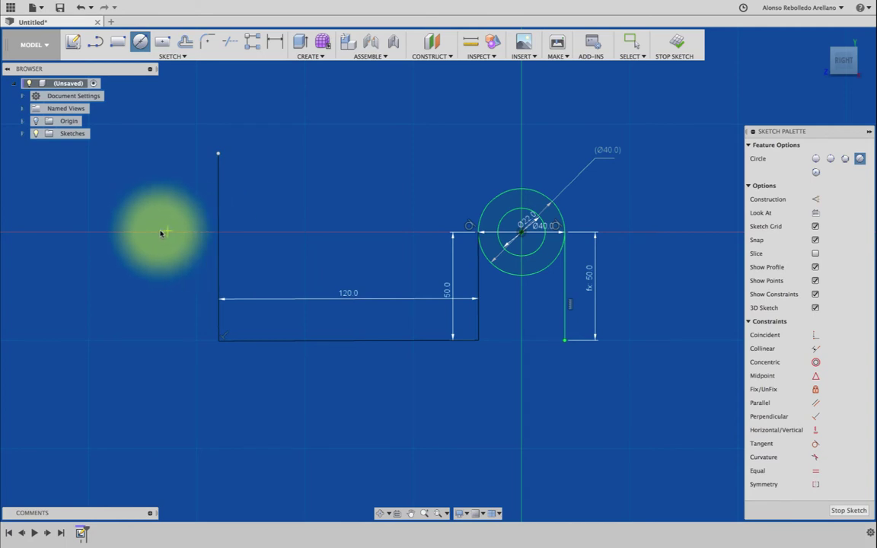
{"action": "left_click", "coordinate": [134, 232]}
{"action": "type", "text": "40"}
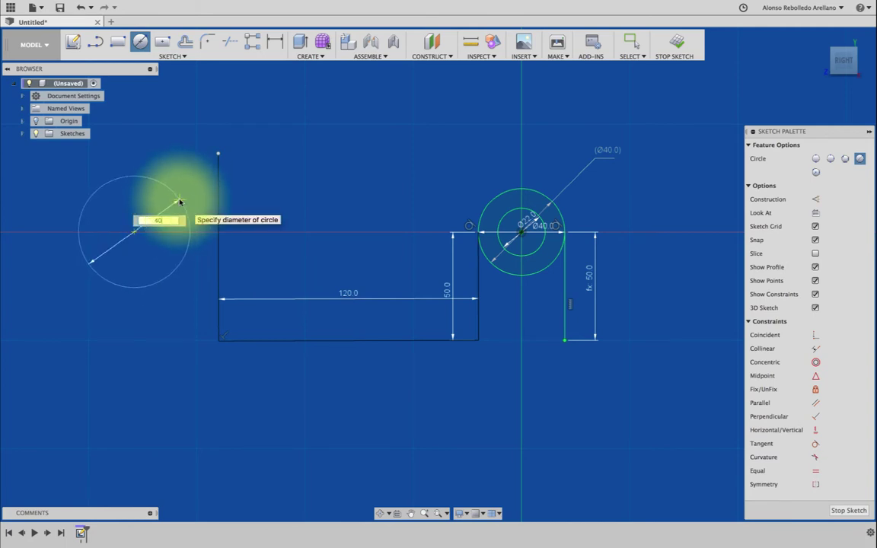
{"action": "key", "text": "Return"}
Step: Make the new left circle tangent to the tall vertical line
{"action": "left_click", "coordinate": [164, 200]}
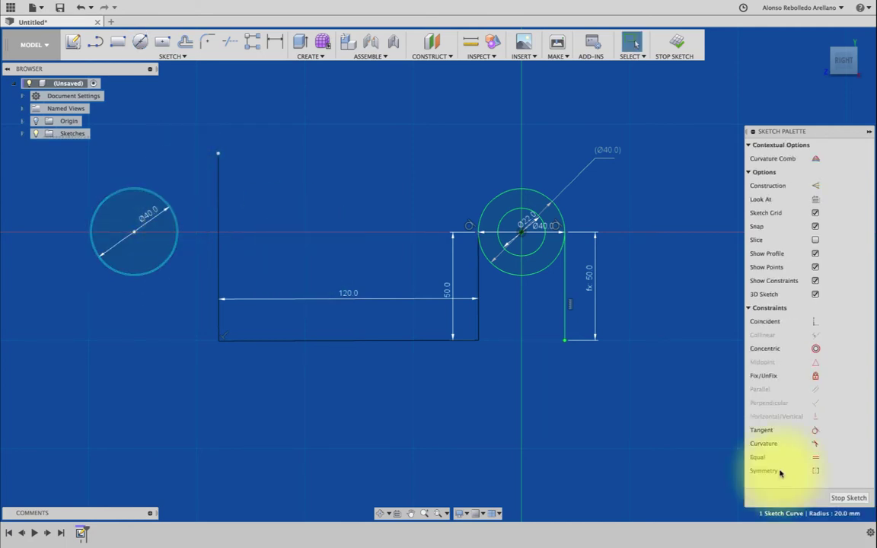
{"action": "left_click", "coordinate": [205, 251]}
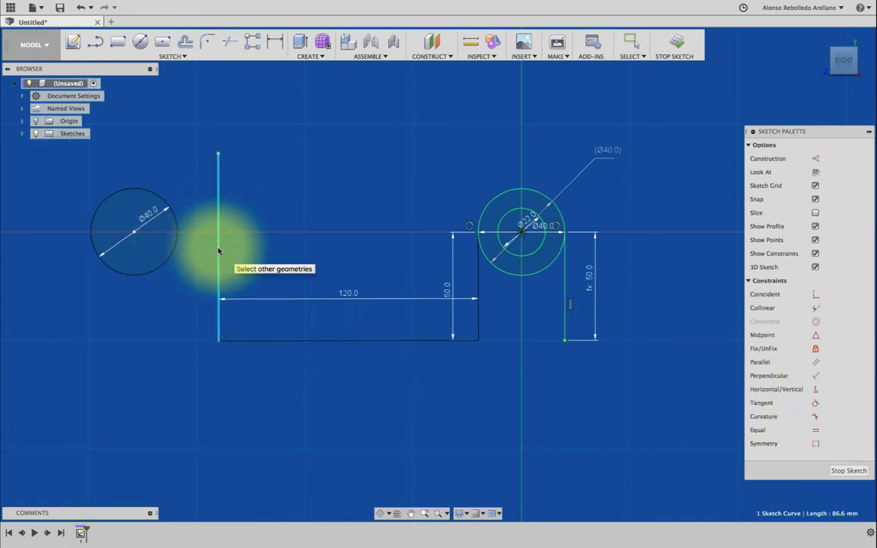
{"action": "left_click", "coordinate": [218, 250]}
{"action": "left_click", "coordinate": [815, 403]}
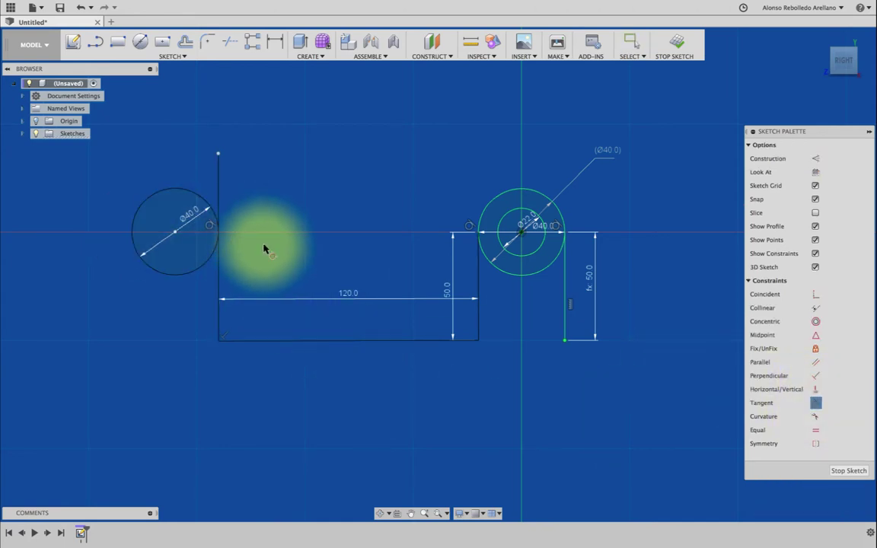
{"action": "scroll", "coordinate": [190, 289], "scroll_direction": "up", "scroll_amount": 2}
{"action": "key", "text": "Escape"}
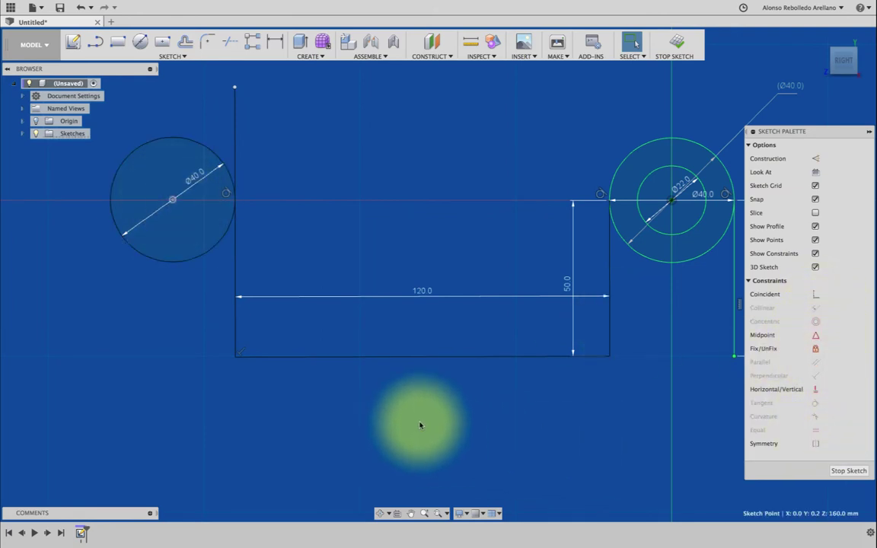
Step: Dimension the left circle's centre 50 mm above the sketch's bottom-left corner
{"action": "scroll", "coordinate": [125, 375], "scroll_direction": "up", "scroll_amount": 1}
{"action": "scroll", "coordinate": [125, 375], "scroll_direction": "up", "scroll_amount": 2}
{"action": "scroll", "coordinate": [125, 373], "scroll_direction": "down", "scroll_amount": 3}
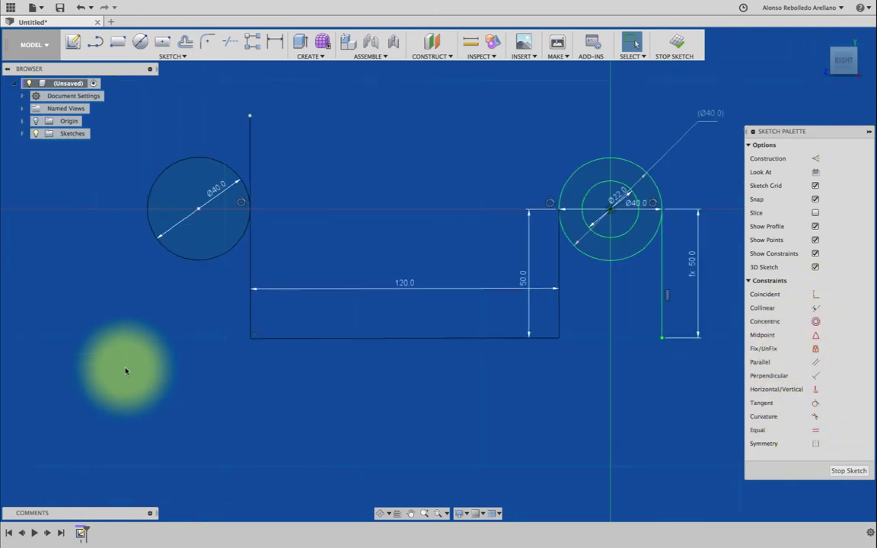
{"action": "scroll", "coordinate": [126, 371], "scroll_direction": "up", "scroll_amount": 1}
{"action": "key", "text": "d"}
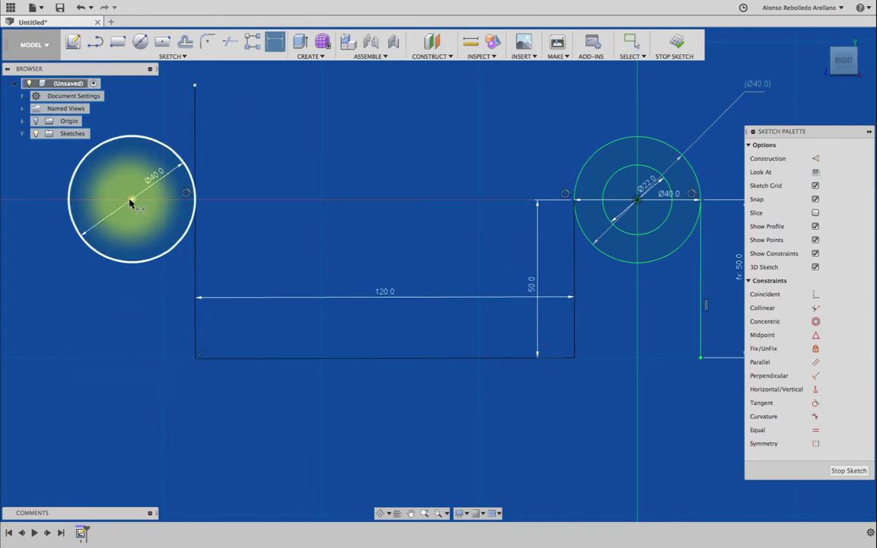
{"action": "left_click", "coordinate": [132, 200]}
{"action": "left_click", "coordinate": [196, 358]}
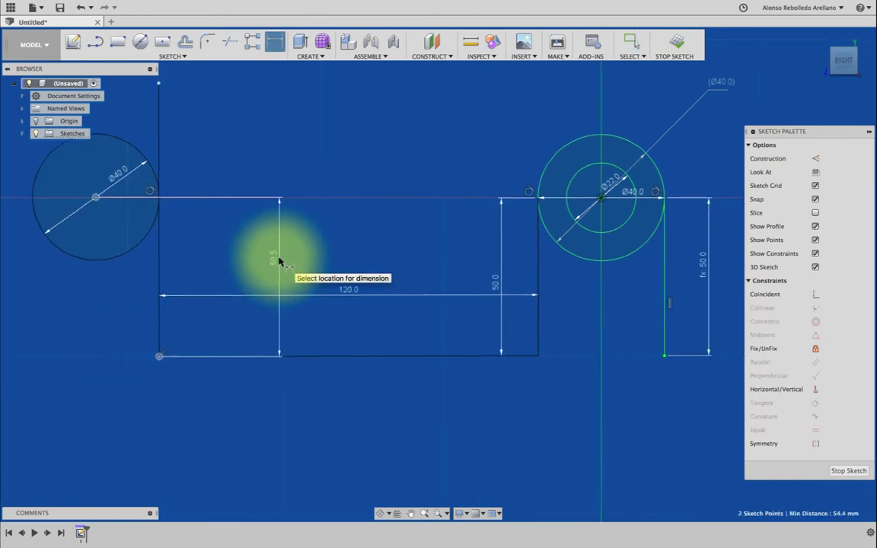
{"action": "left_click", "coordinate": [280, 257]}
{"action": "key", "text": "Return"}
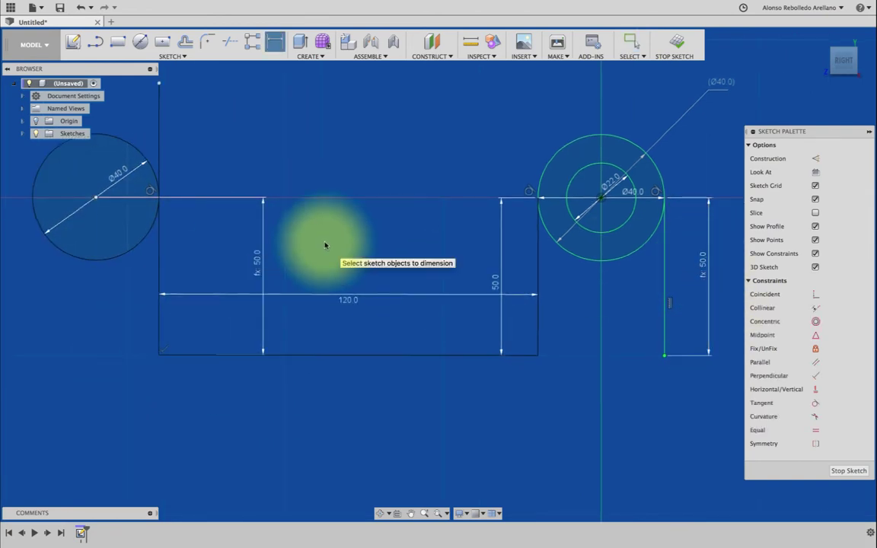
Step: Delete the horizontal sketch line
{"action": "scroll", "coordinate": [131, 201], "scroll_direction": "up", "scroll_amount": 1}
{"action": "scroll", "coordinate": [130, 201], "scroll_direction": "up", "scroll_amount": 2}
{"action": "scroll", "coordinate": [131, 183], "scroll_direction": "up", "scroll_amount": 2}
{"action": "scroll", "coordinate": [131, 176], "scroll_direction": "down", "scroll_amount": 3}
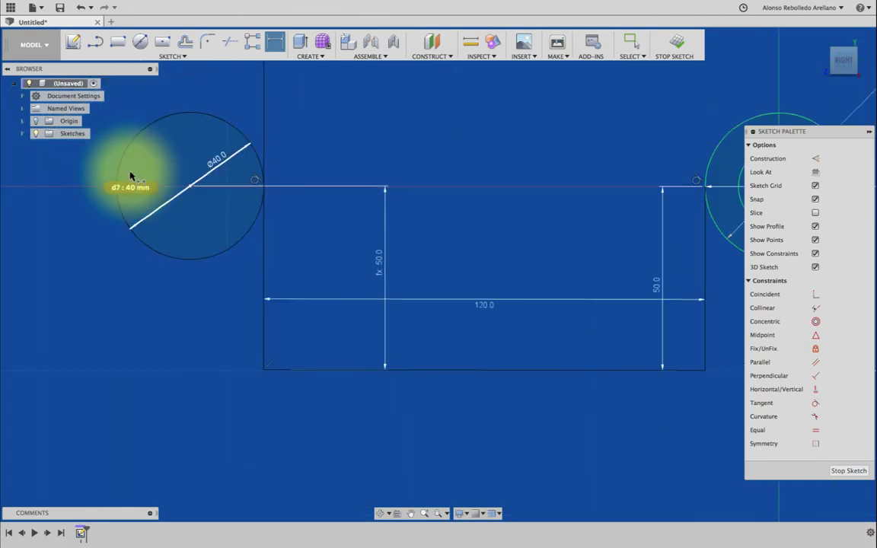
{"action": "key", "text": "Escape"}
{"action": "left_click", "coordinate": [350, 309]}
{"action": "key", "text": "Delete"}
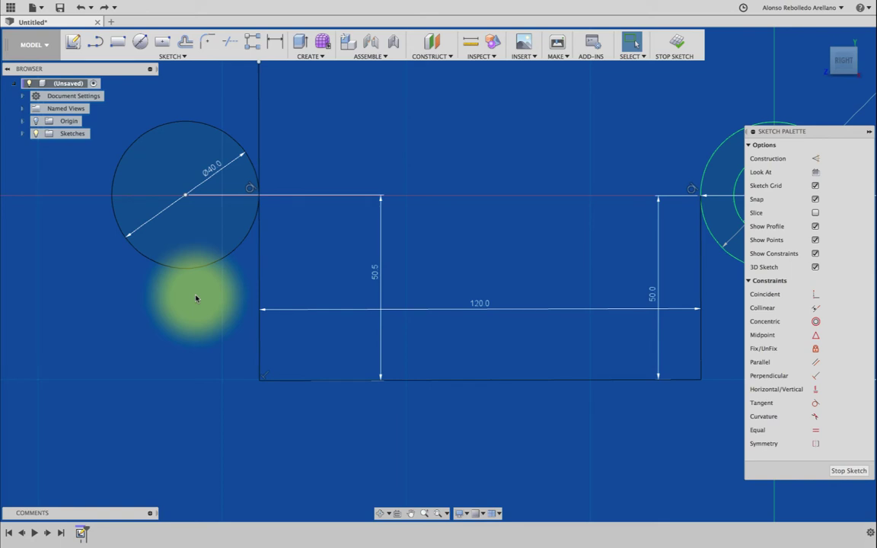
Step: Draw a vertical line from the left circle's edge down below the rectangle
{"action": "key", "text": "l"}
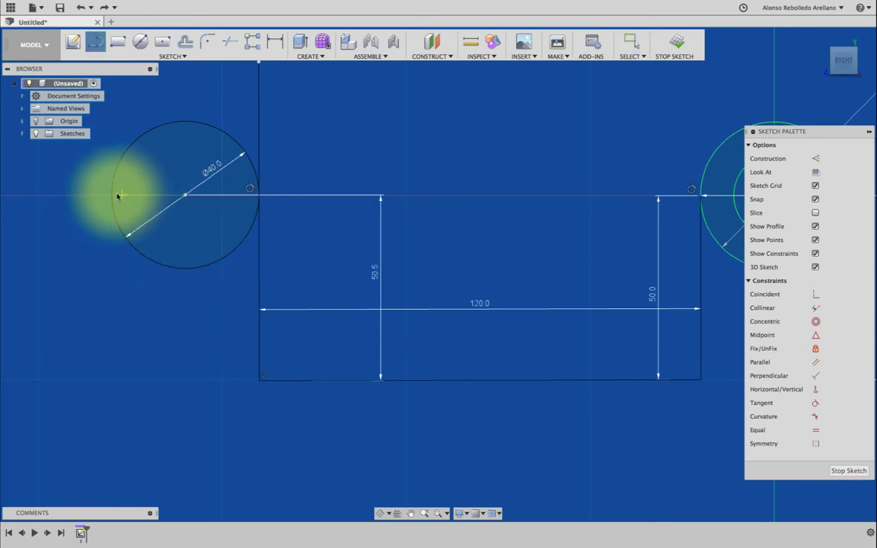
{"action": "left_click", "coordinate": [117, 197]}
{"action": "left_click", "coordinate": [113, 454]}
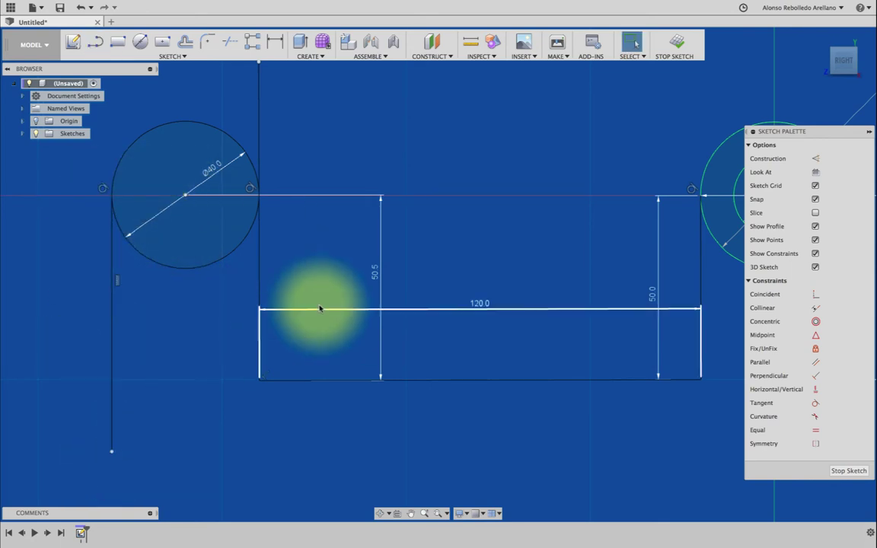
{"action": "key", "text": "Escape"}
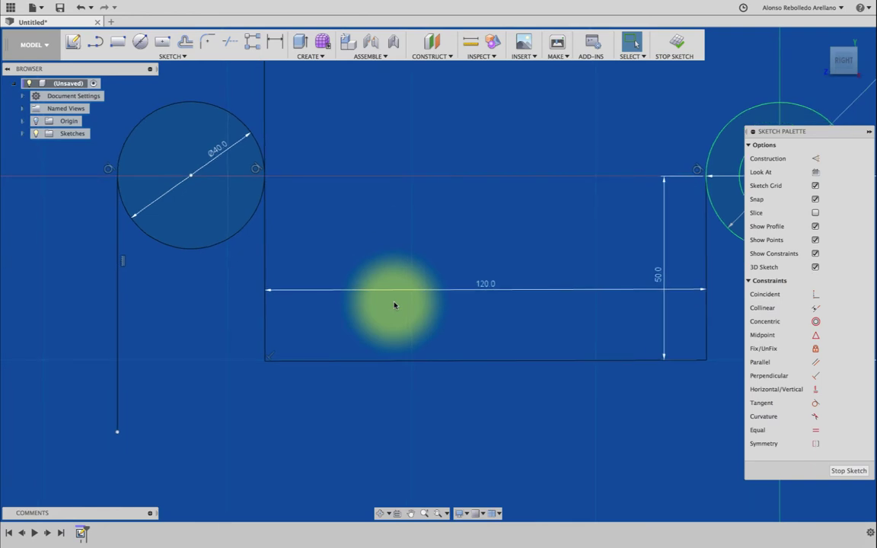
Step: Add a driven 90° angle at the rectangle's bottom-left corner
{"action": "left_click", "coordinate": [440, 328]}
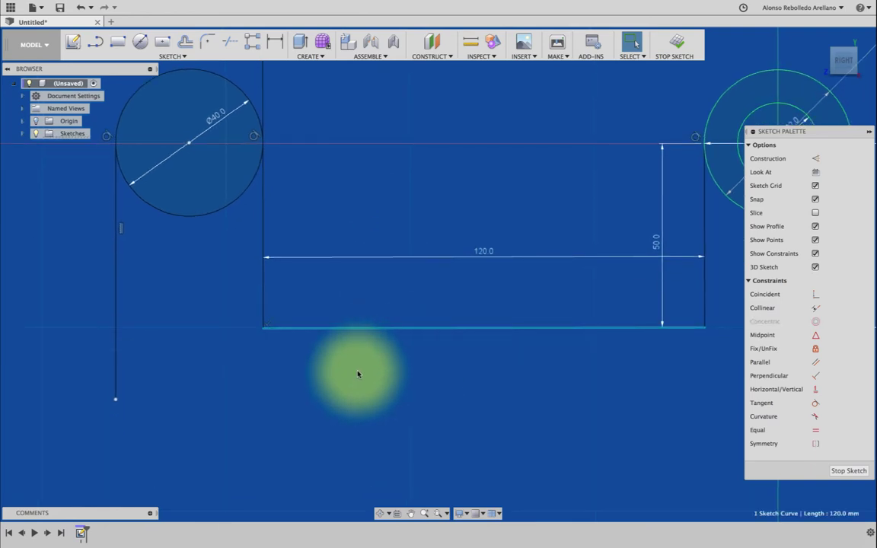
{"action": "key", "text": "d"}
{"action": "left_click", "coordinate": [263, 280]}
{"action": "left_click", "coordinate": [304, 295]}
{"action": "key", "text": "Return"}
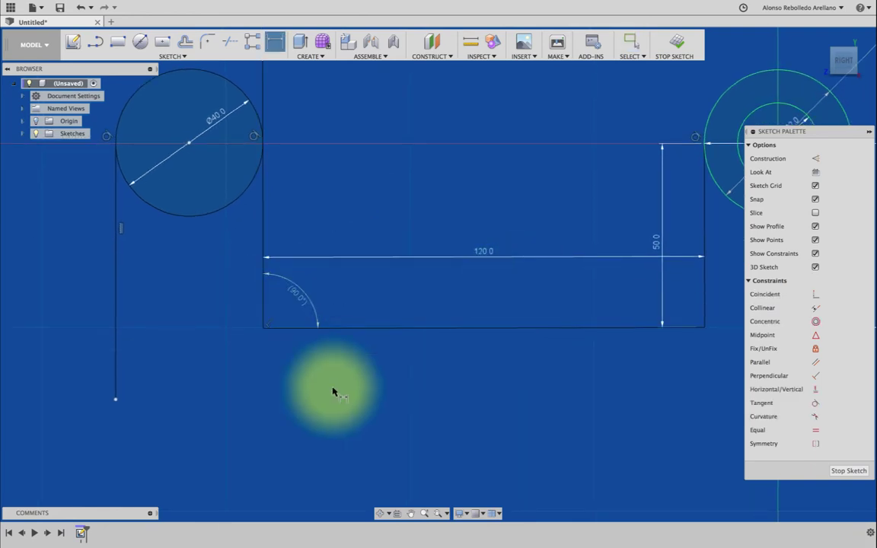
{"action": "scroll", "coordinate": [332, 392], "scroll_direction": "down", "scroll_amount": 2}
{"action": "scroll", "coordinate": [304, 367], "scroll_direction": "down", "scroll_amount": 2}
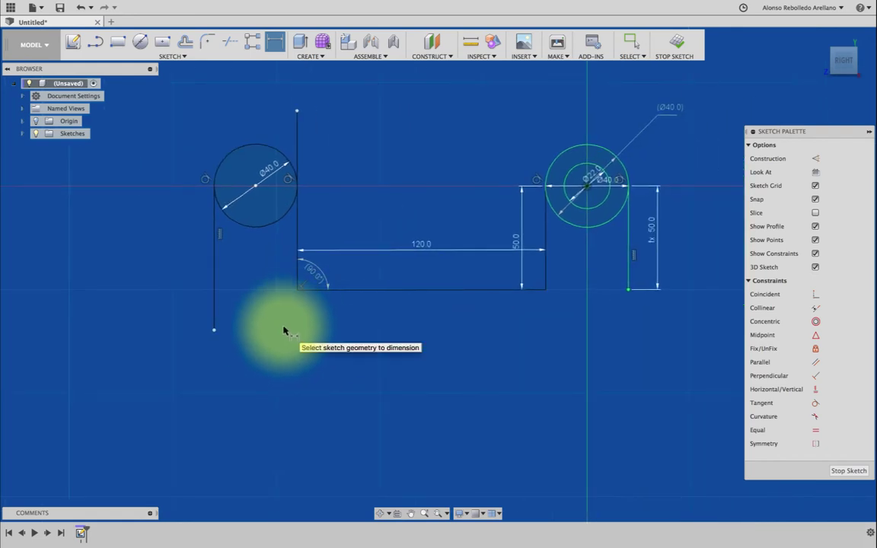
Step: Dimension the left leg's lower end 20 mm below the rectangle's bottom-left corner
{"action": "left_click", "coordinate": [214, 330]}
{"action": "left_click", "coordinate": [297, 289]}
{"action": "type", "text": "20"}
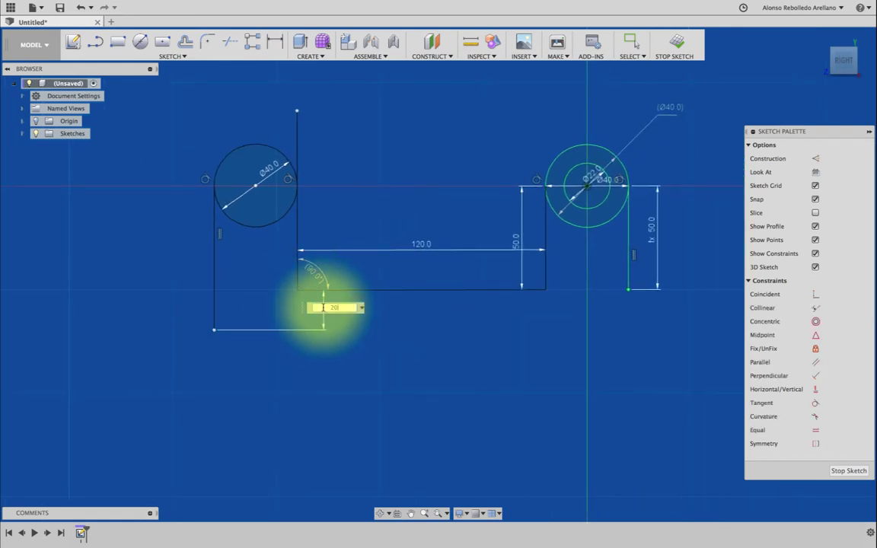
{"action": "key", "text": "Return"}
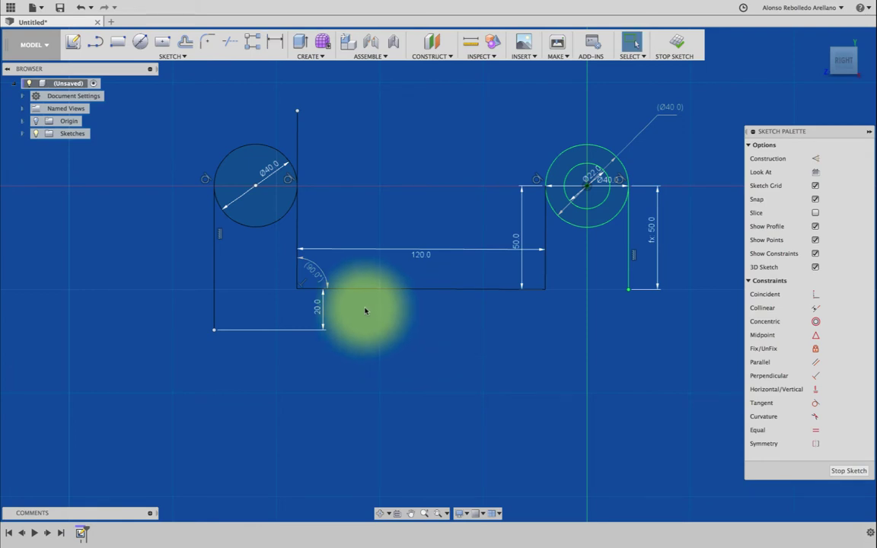
{"action": "scroll", "coordinate": [358, 295], "scroll_direction": "up", "scroll_amount": 2}
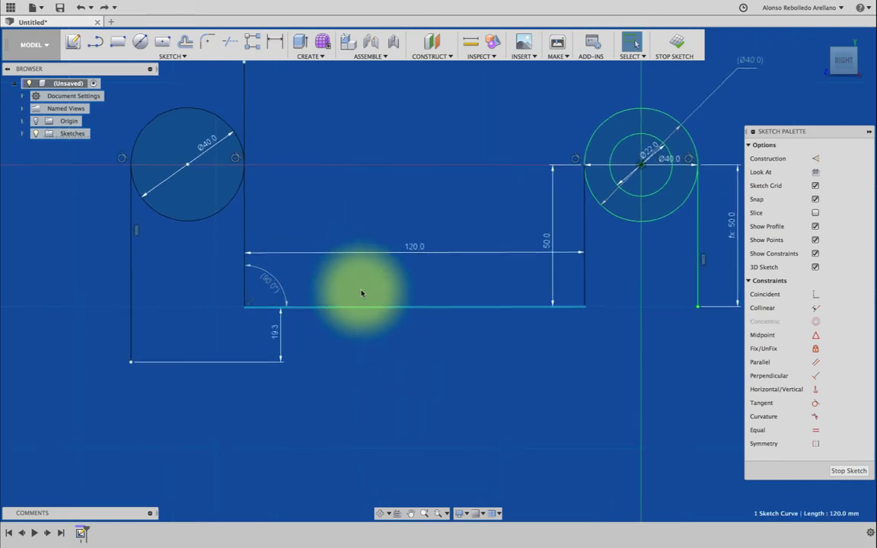
Step: Add a 90° angle at the bottom-right corner and Fix the bottom line
{"action": "key", "text": "d"}
{"action": "left_click", "coordinate": [583, 295]}
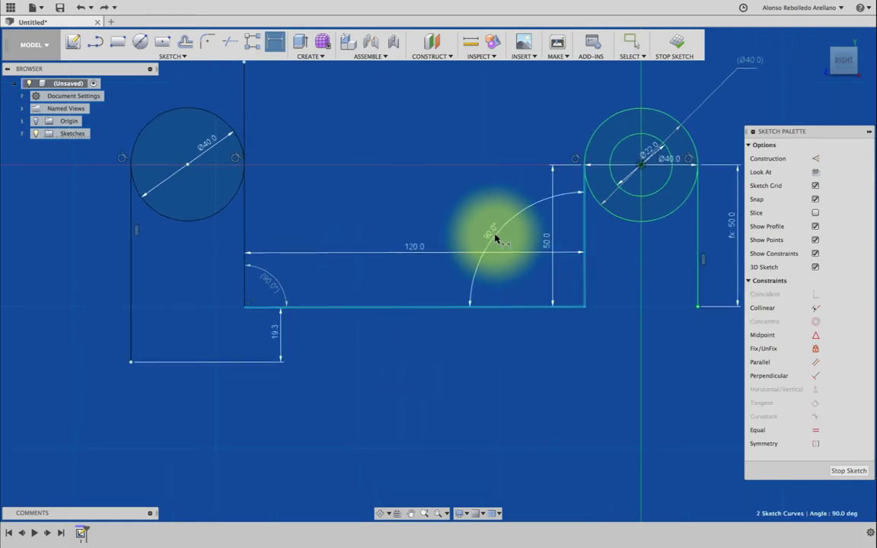
{"action": "left_click", "coordinate": [497, 241]}
{"action": "scroll", "coordinate": [435, 362], "scroll_direction": "up", "scroll_amount": 2}
{"action": "scroll", "coordinate": [434, 363], "scroll_direction": "up", "scroll_amount": 2}
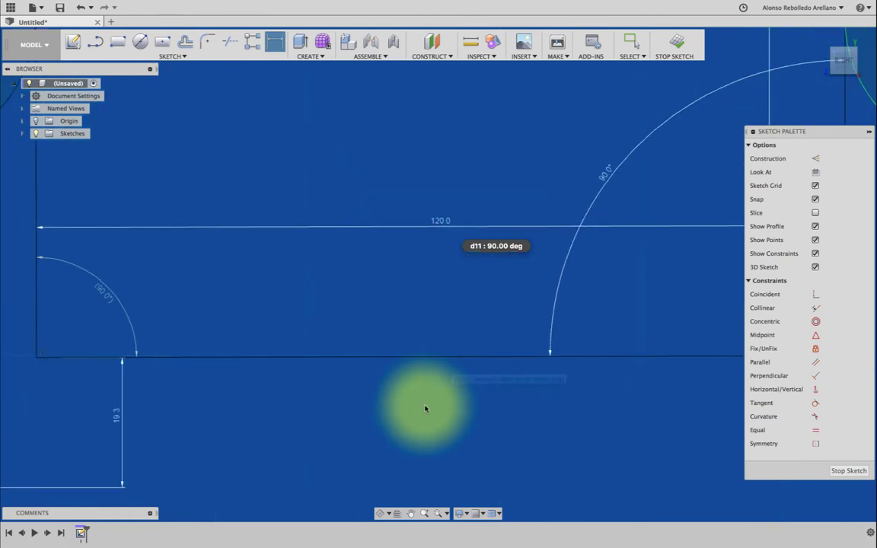
{"action": "scroll", "coordinate": [425, 410], "scroll_direction": "down", "scroll_amount": 2}
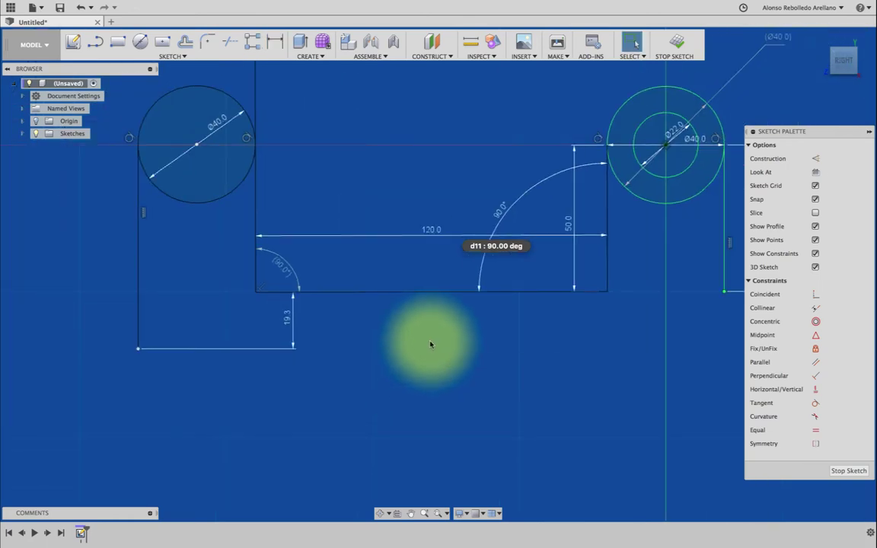
{"action": "scroll", "coordinate": [418, 339], "scroll_direction": "down", "scroll_amount": 1}
{"action": "left_click", "coordinate": [426, 292]}
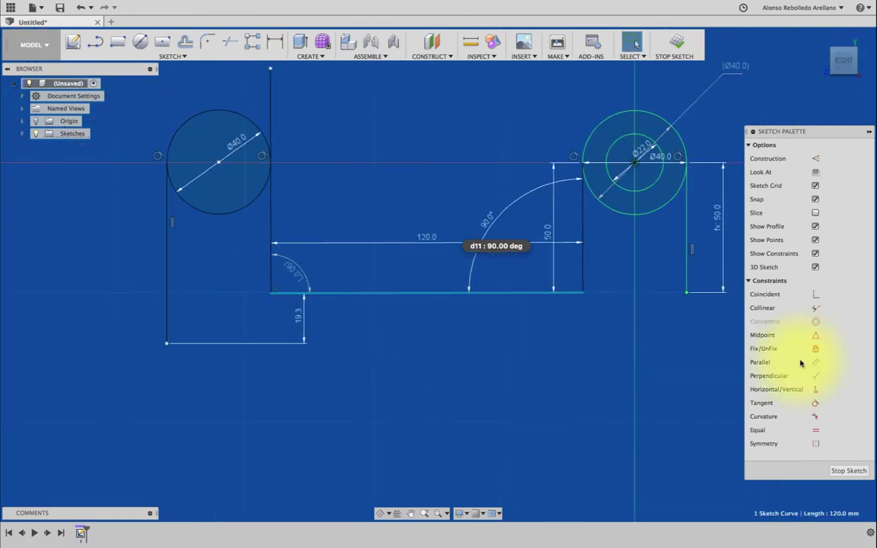
{"action": "left_click", "coordinate": [815, 348]}
Step: Change the 19.3 vertical distance to 20 mm
{"action": "key", "text": "t"}
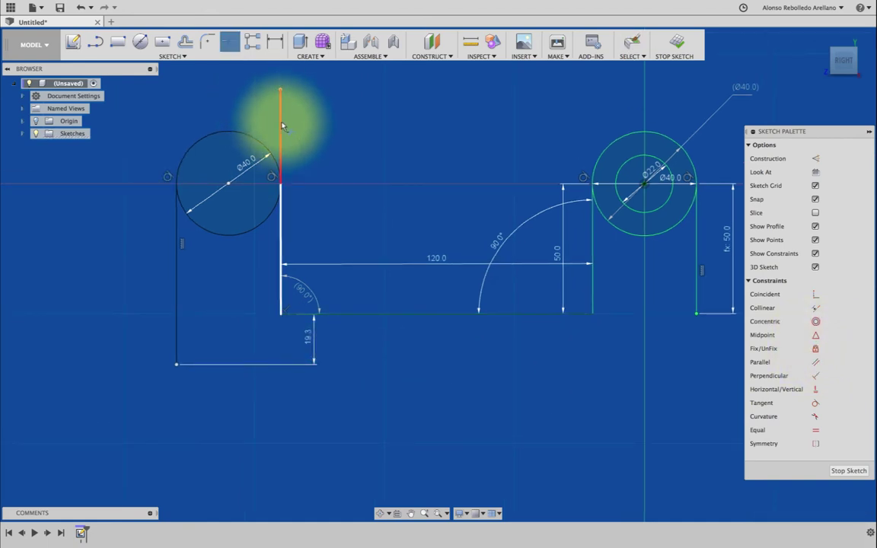
{"action": "key", "text": "Escape"}
{"action": "double_click", "coordinate": [299, 337]}
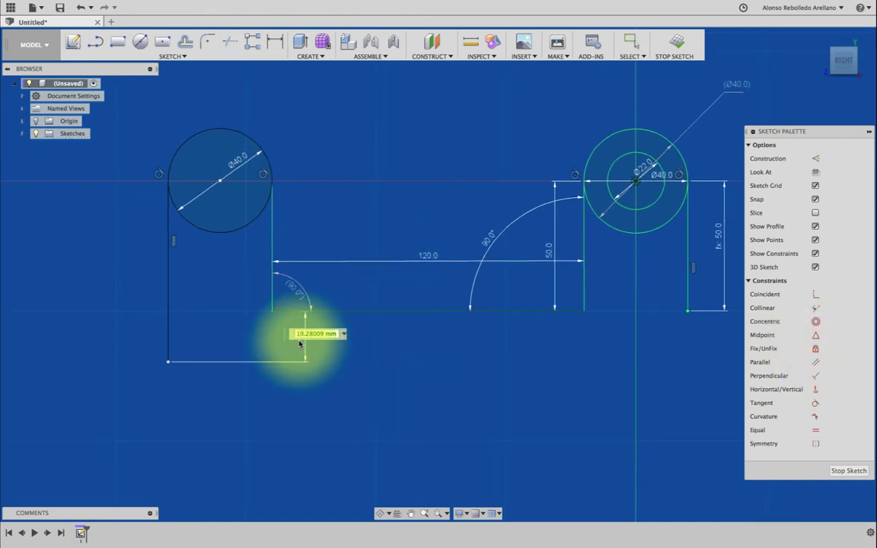
{"action": "type", "text": "20"}
{"action": "key", "text": "Return"}
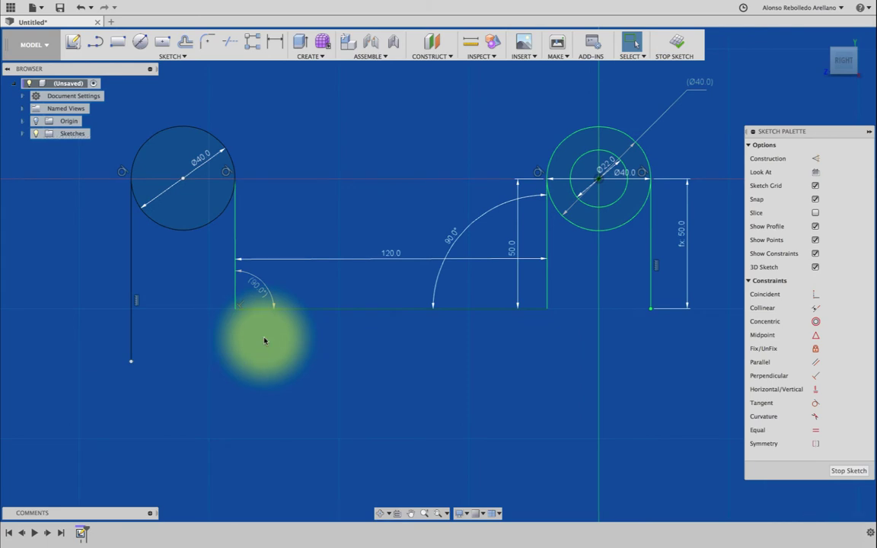
Step: Draw a bottom line from the left leg to the right leg, closing the outline
{"action": "key", "text": "l"}
{"action": "left_click", "coordinate": [131, 361]}
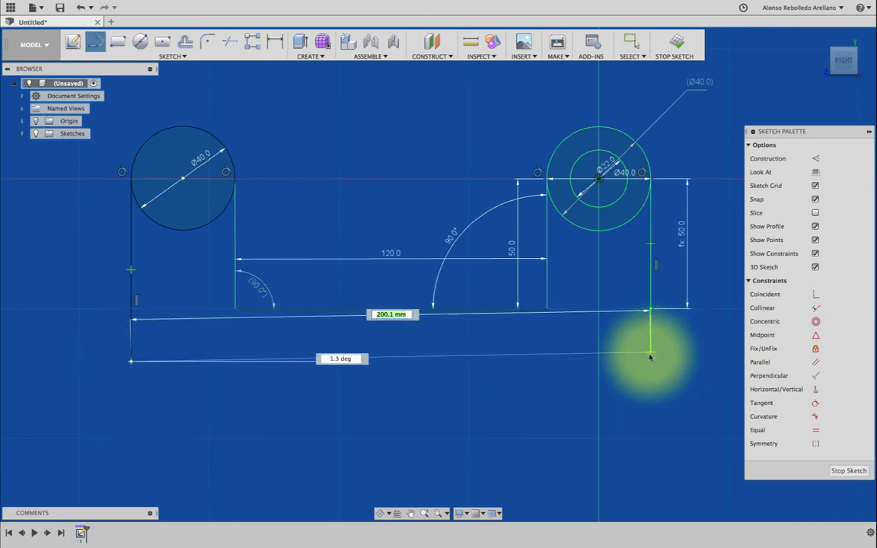
{"action": "left_click", "coordinate": [650, 358]}
Step: Extrude the ring, arm and left-end profiles 7 mm as a new component
{"action": "key", "text": "Escape"}
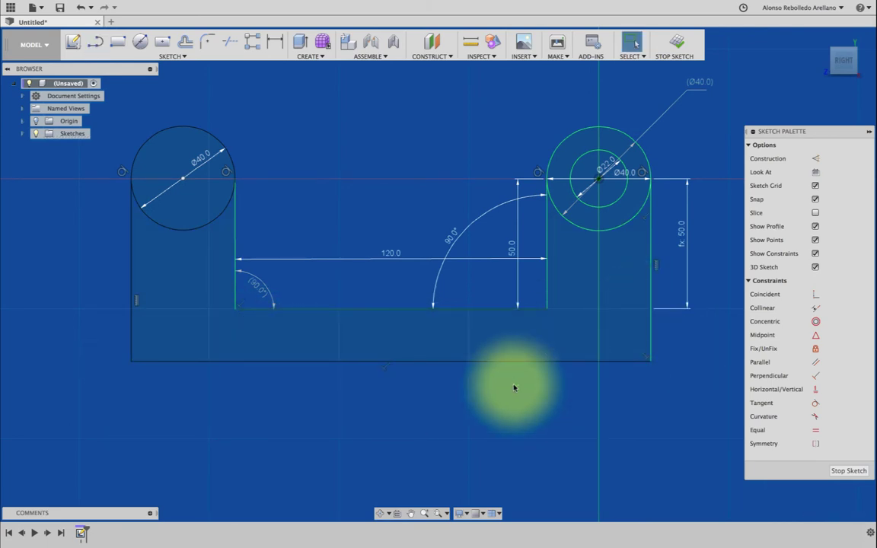
{"action": "key", "text": "e"}
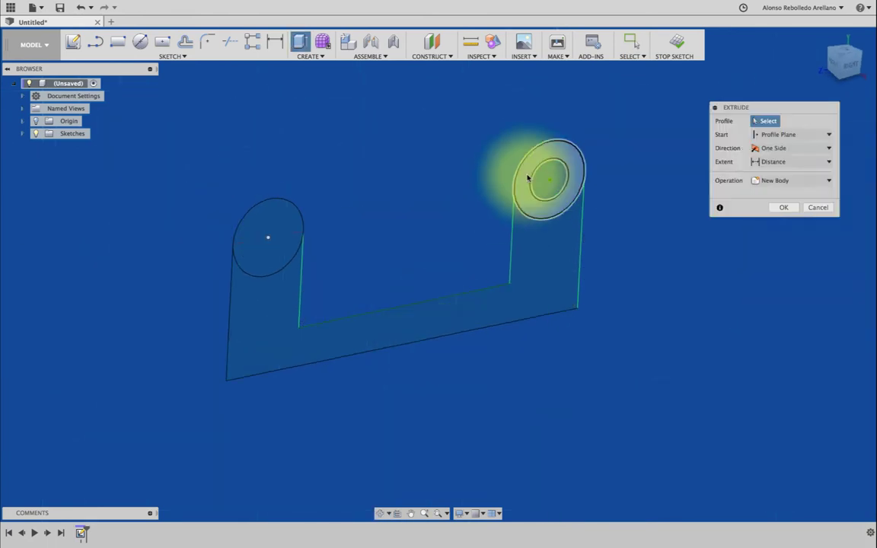
{"action": "left_click", "coordinate": [527, 177]}
{"action": "left_click", "coordinate": [528, 226]}
{"action": "left_click", "coordinate": [293, 245]}
{"action": "type", "text": "7"}
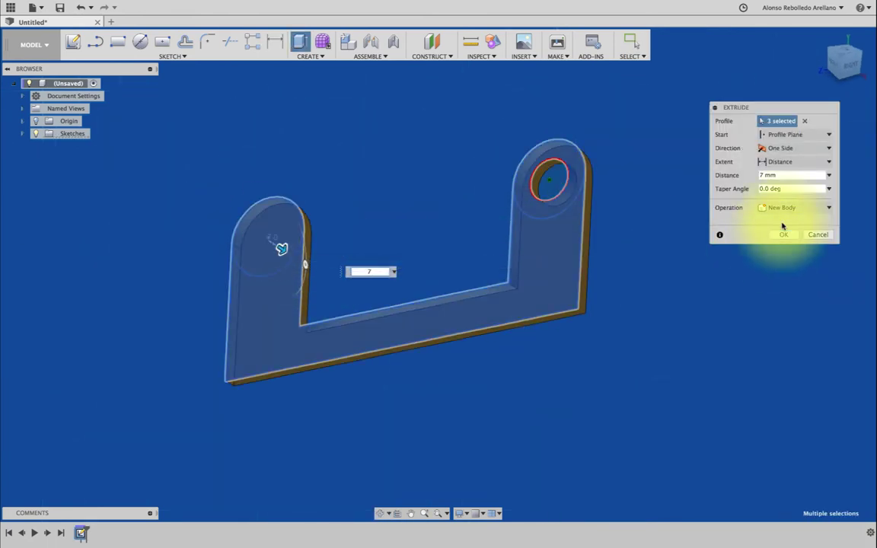
{"action": "left_click", "coordinate": [795, 207]}
{"action": "left_click", "coordinate": [785, 236]}
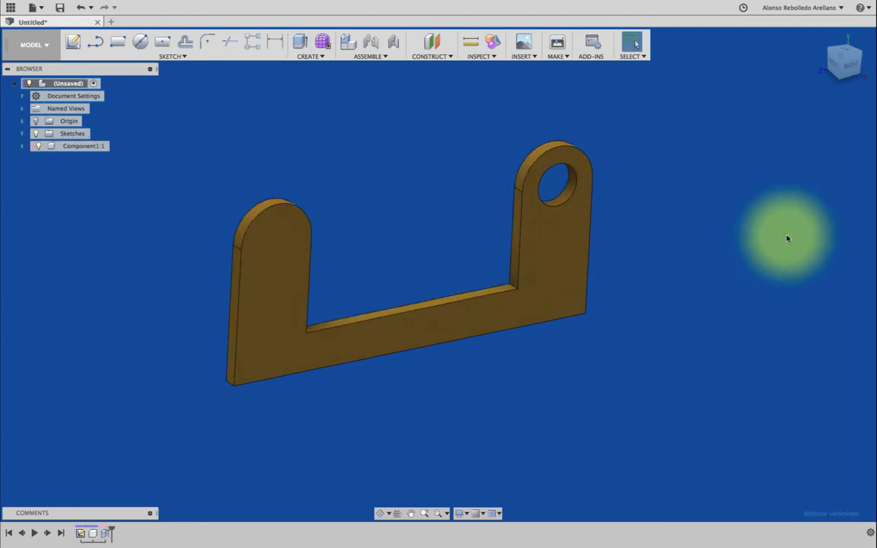
Step: Rename the new component to BASE and open the McMaster-Carr parts catalog
{"action": "double_click", "coordinate": [98, 148]}
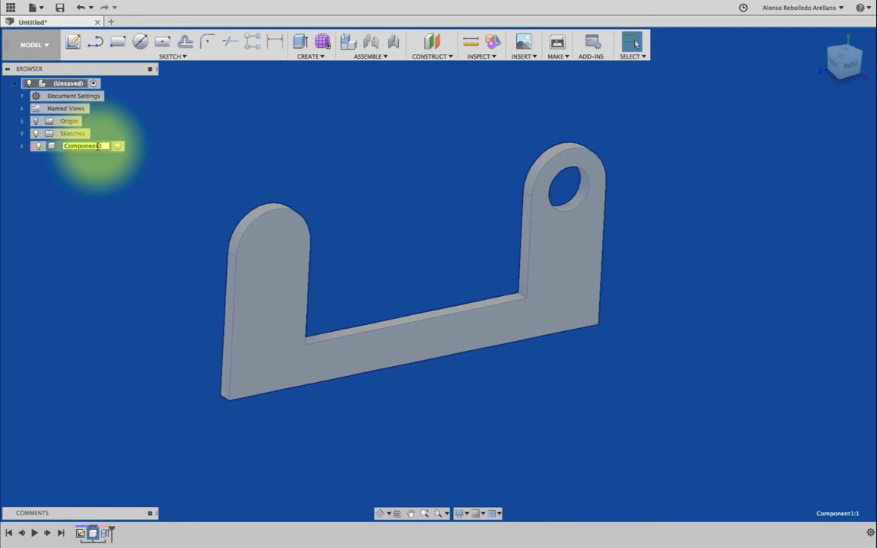
{"action": "type", "text": "BASE"}
{"action": "key", "text": "Return"}
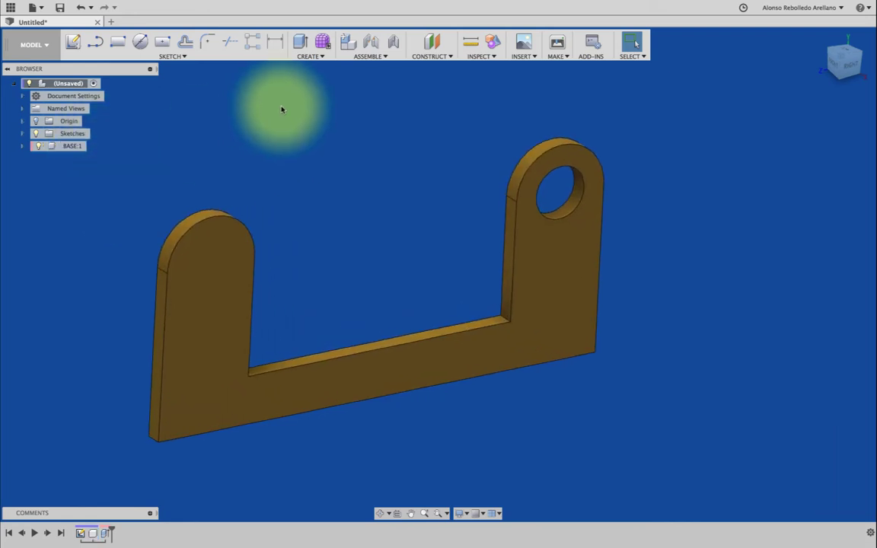
{"action": "left_click", "coordinate": [522, 56]}
{"action": "left_click", "coordinate": [533, 122]}
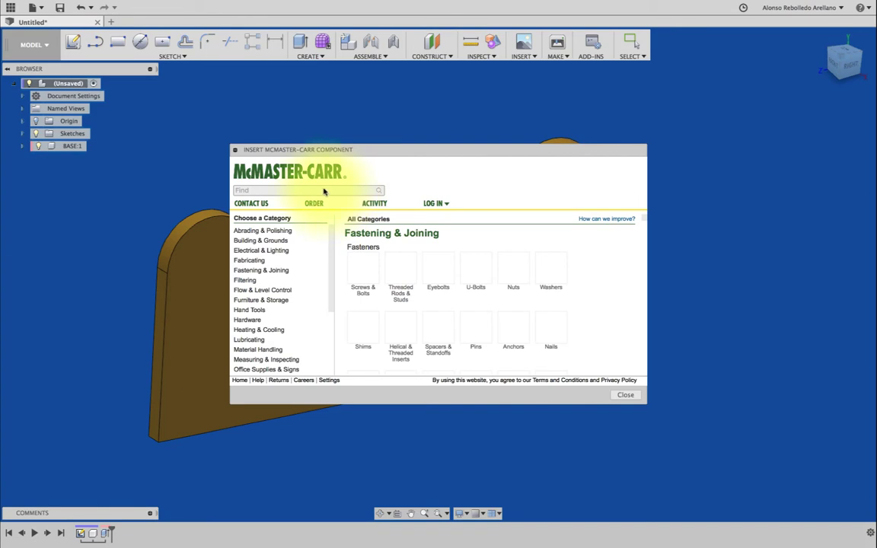
Step: Filter the McMaster-Carr catalog to metric standard open ball bearings
{"action": "type", "text": "Be"}
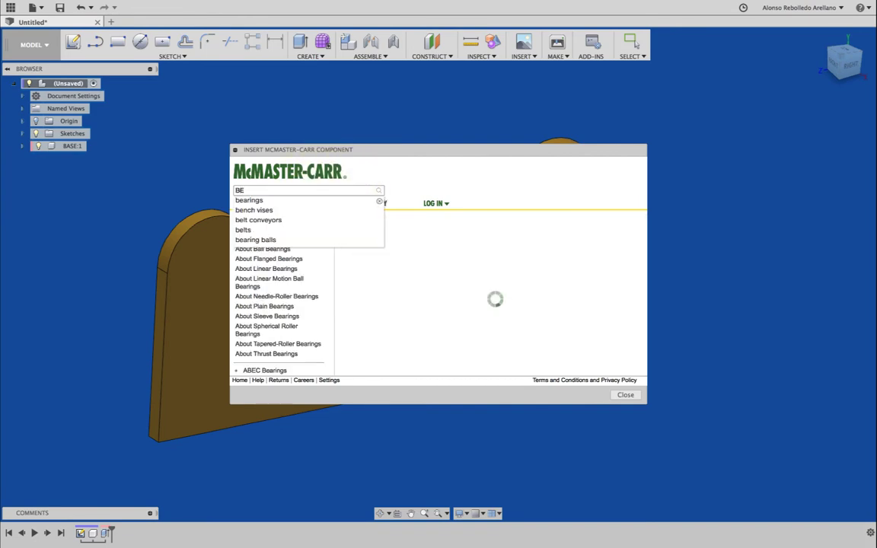
{"action": "left_click", "coordinate": [358, 293]}
{"action": "left_click", "coordinate": [376, 310]}
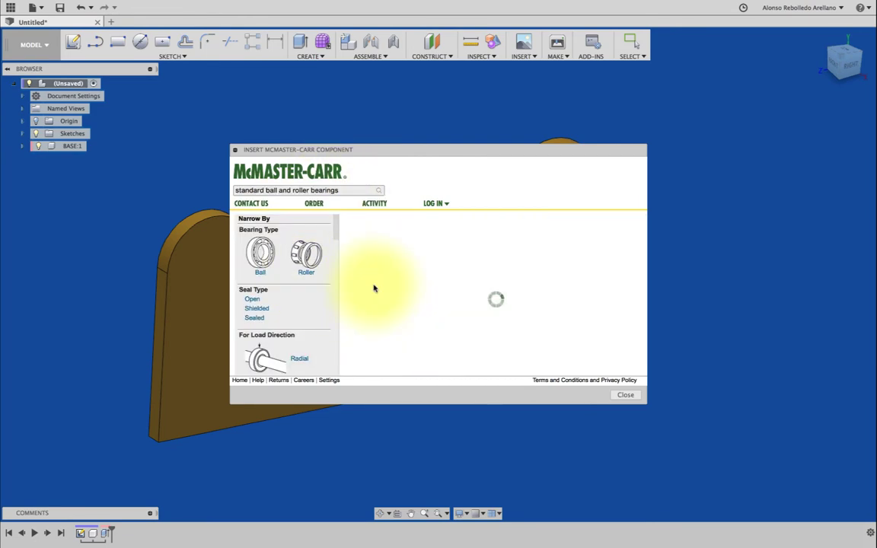
{"action": "left_click", "coordinate": [376, 325]}
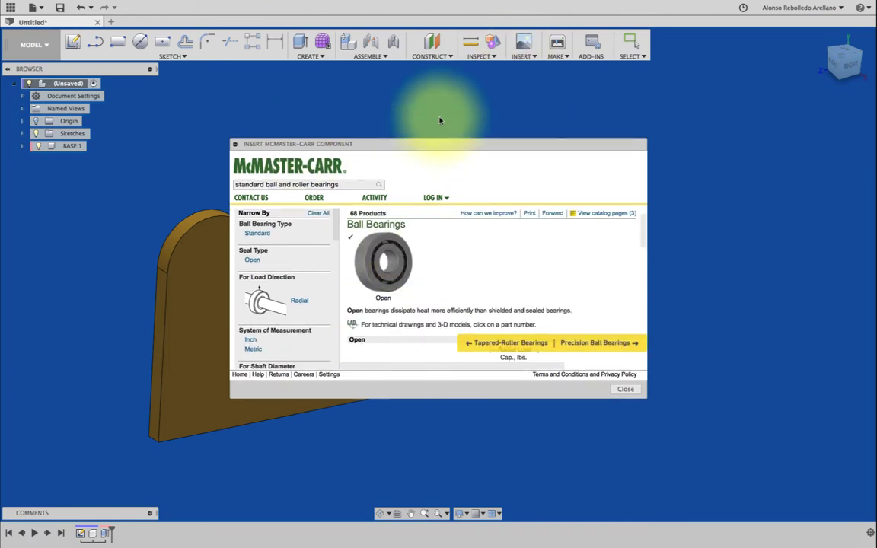
{"action": "left_click_drag", "start_coordinate": [439, 150], "coordinate": [441, 82]}
{"action": "left_click", "coordinate": [253, 287]}
{"action": "left_click_drag", "start_coordinate": [754, 439], "coordinate": [768, 451]}
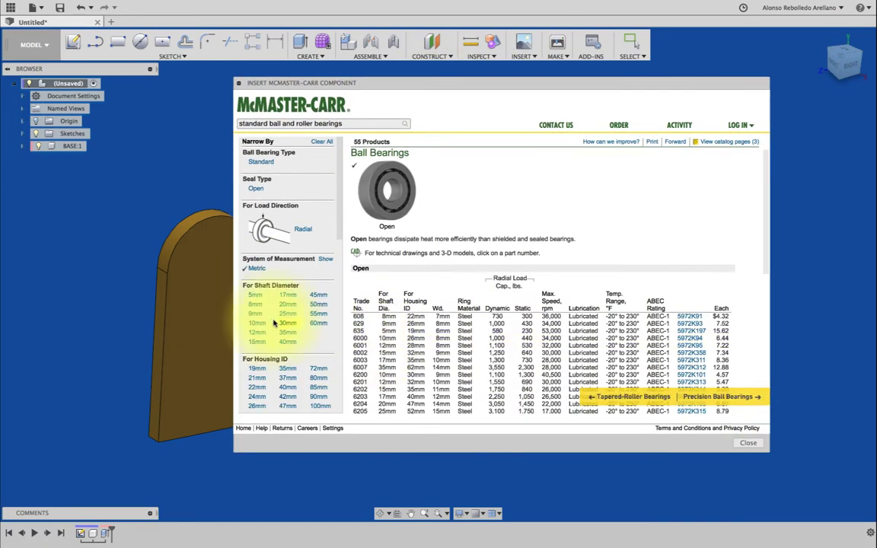
Step: Insert the 8 mm-shaft 608 ball bearing (5972K91) as a 3-D STEP model
{"action": "left_click", "coordinate": [256, 304]}
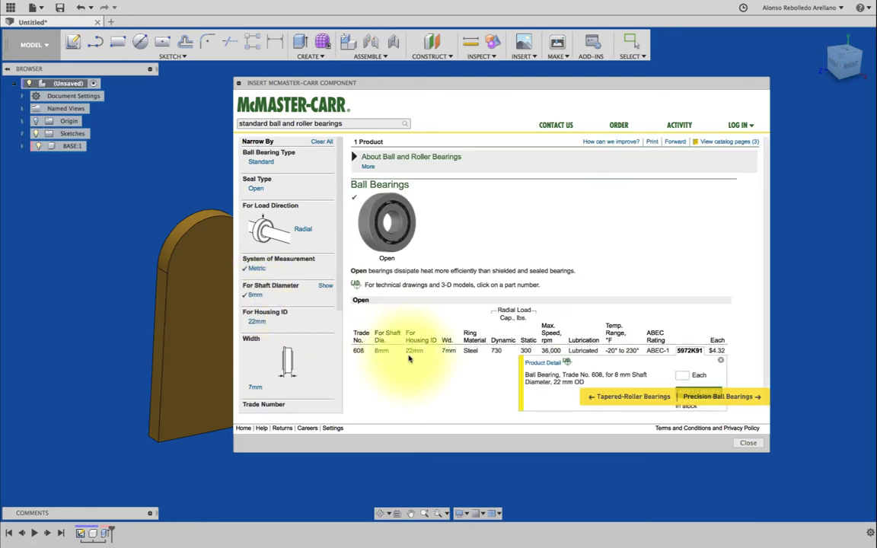
{"action": "left_click", "coordinate": [716, 351]}
{"action": "scroll", "coordinate": [589, 344], "scroll_direction": "down", "scroll_amount": 5}
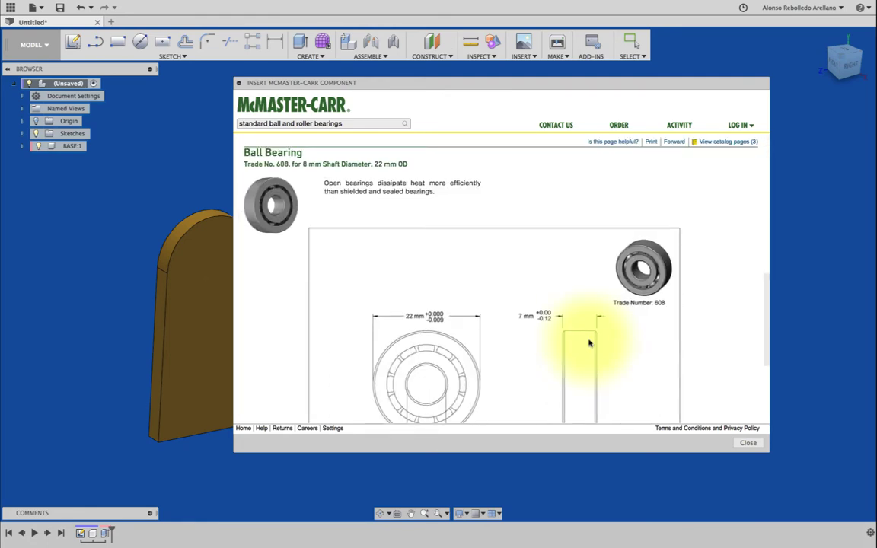
{"action": "scroll", "coordinate": [579, 348], "scroll_direction": "down", "scroll_amount": 5}
{"action": "left_click", "coordinate": [346, 394]}
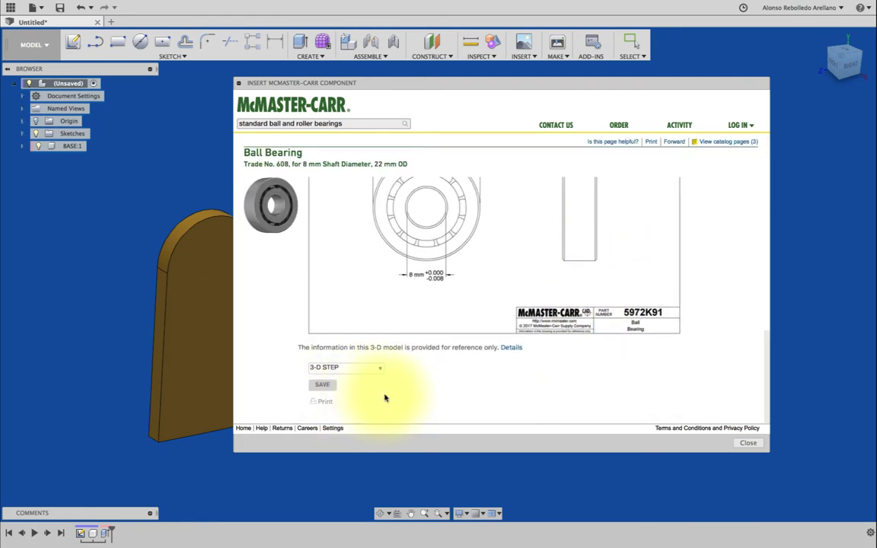
{"action": "left_click", "coordinate": [322, 385]}
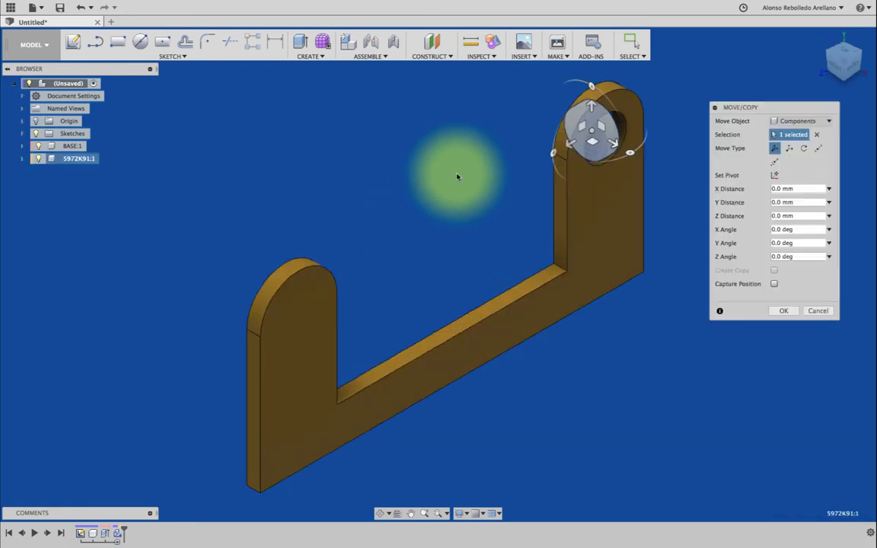
Step: Move the bearing away from the base and Ground the BASE component
{"action": "left_click_drag", "start_coordinate": [604, 129], "coordinate": [470, 191]}
{"action": "left_click", "coordinate": [783, 310]}
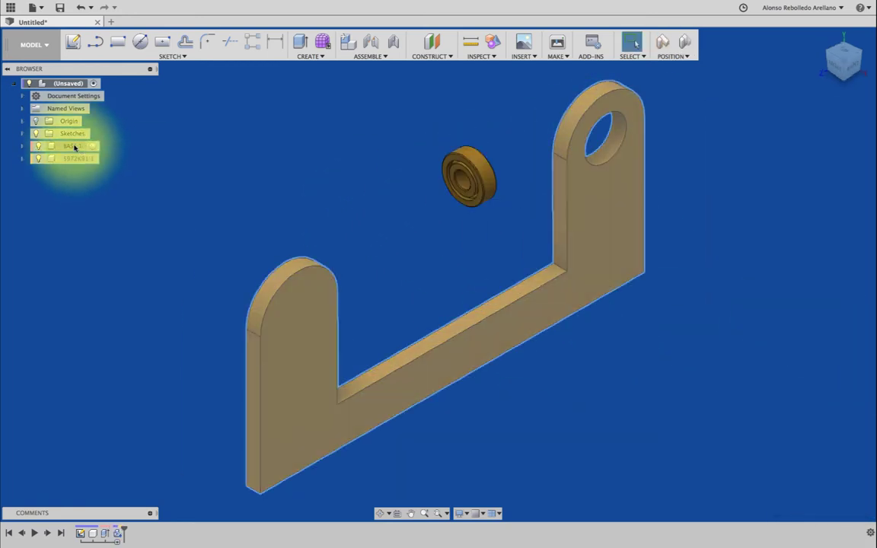
{"action": "left_click", "coordinate": [72, 146]}
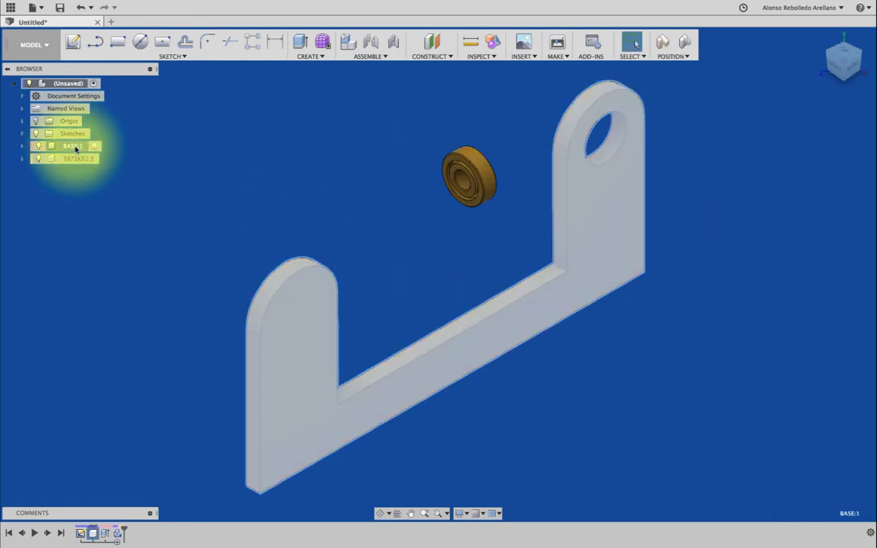
{"action": "right_click", "coordinate": [74, 147]}
{"action": "left_click", "coordinate": [94, 167]}
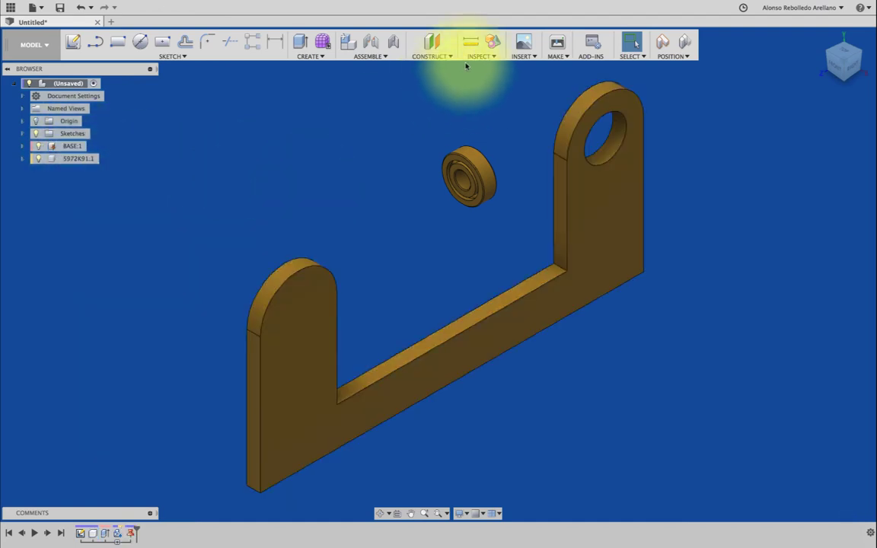
Step: Joint the bearing's edge to the base's right-hand hole edge
{"action": "scroll", "coordinate": [482, 90], "scroll_direction": "up", "scroll_amount": 3}
{"action": "middle_click_drag", "start_coordinate": [482, 90], "coordinate": [400, 231], "text": "shift"}
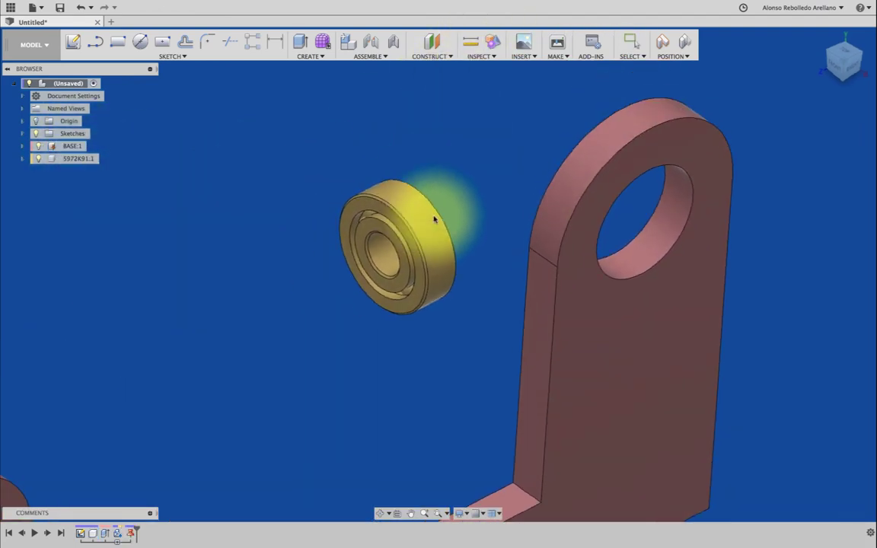
{"action": "key", "text": "j"}
{"action": "key", "text": "Return"}
{"action": "left_click", "coordinate": [400, 224]}
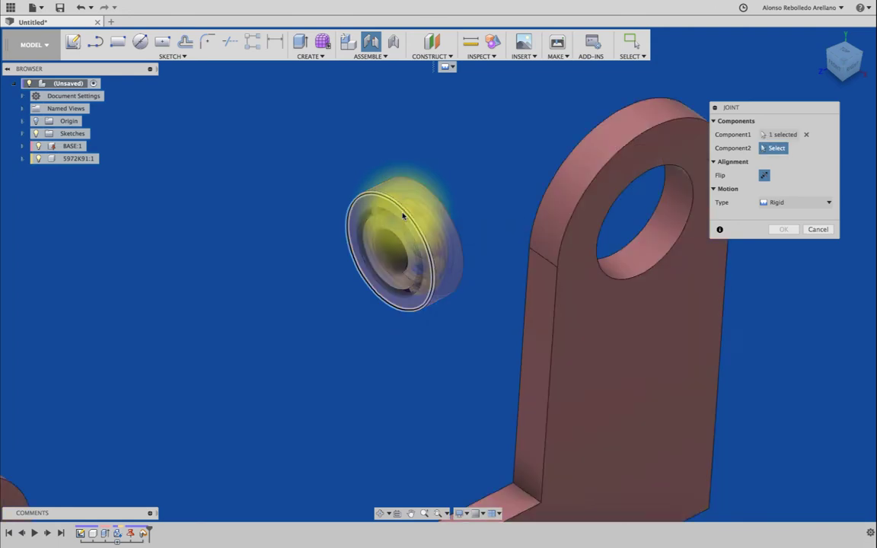
{"action": "left_click", "coordinate": [613, 209]}
{"action": "left_click", "coordinate": [776, 297]}
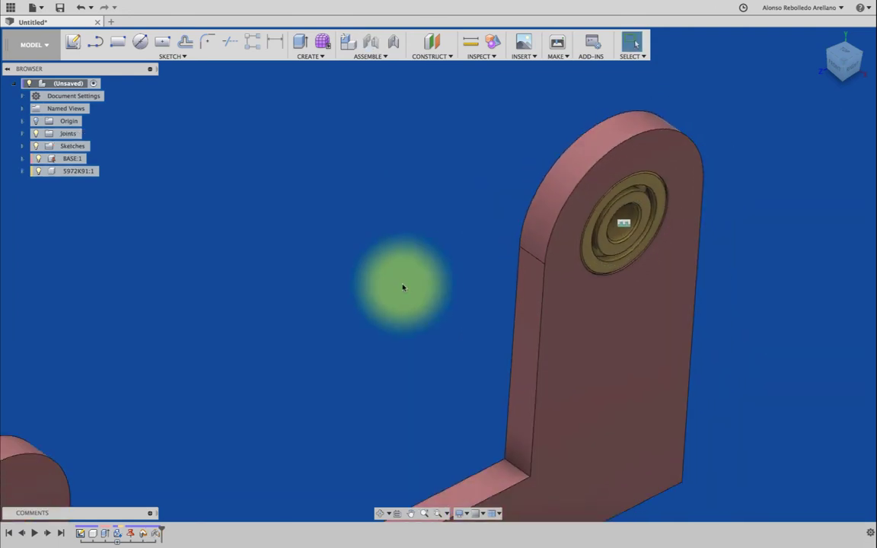
Step: Fit and tilt the view, then right-click the top-level (Unsaved) assembly node
{"action": "key", "text": "F6"}
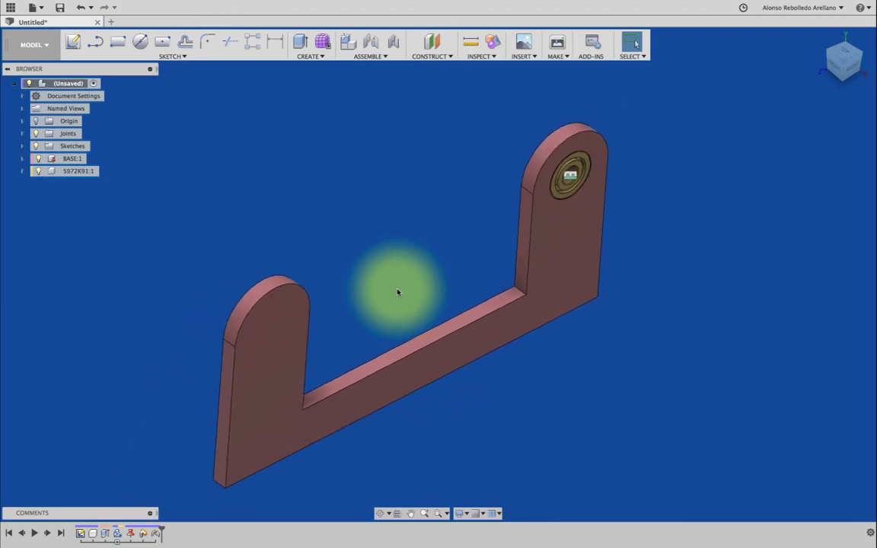
{"action": "scroll", "coordinate": [413, 229], "scroll_direction": "up", "scroll_amount": 4}
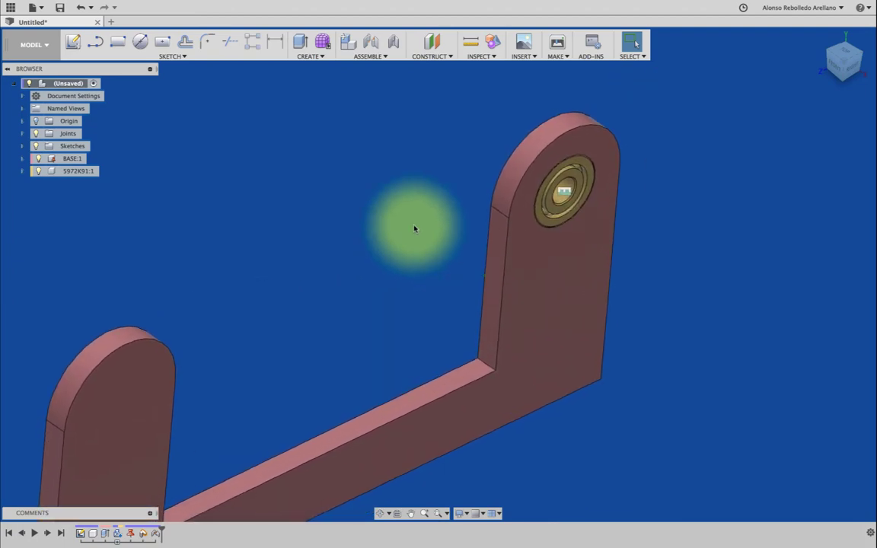
{"action": "middle_click_drag", "start_coordinate": [414, 228], "coordinate": [414, 229], "text": "shift"}
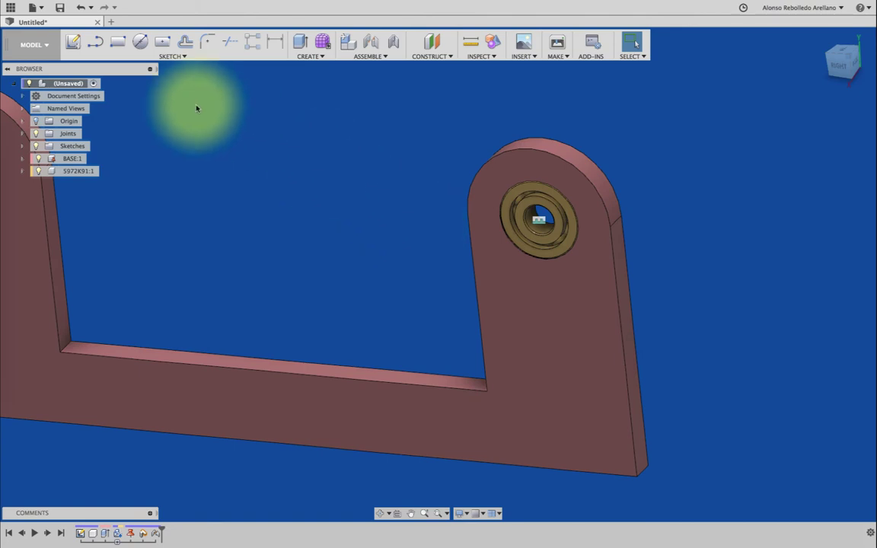
{"action": "right_click", "coordinate": [69, 83]}
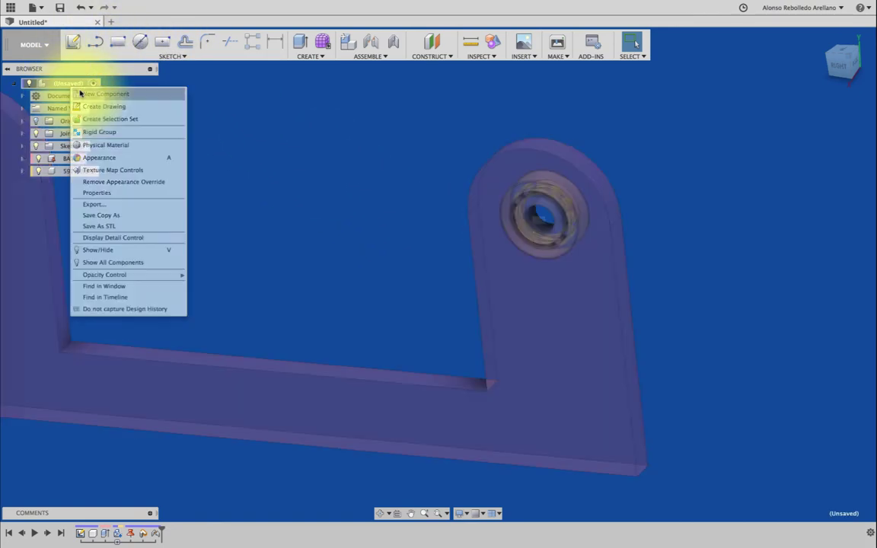
Step: Create a new component and sketch an 8 mm circle at the hole centre on the arm face
{"action": "left_click", "coordinate": [76, 91]}
{"action": "left_click", "coordinate": [140, 41]}
{"action": "left_click", "coordinate": [518, 317]}
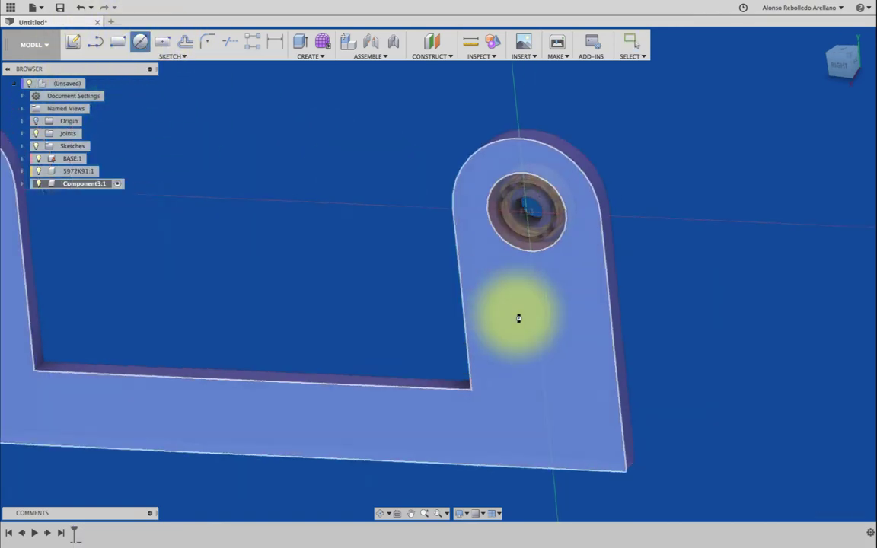
{"action": "left_click", "coordinate": [475, 167]}
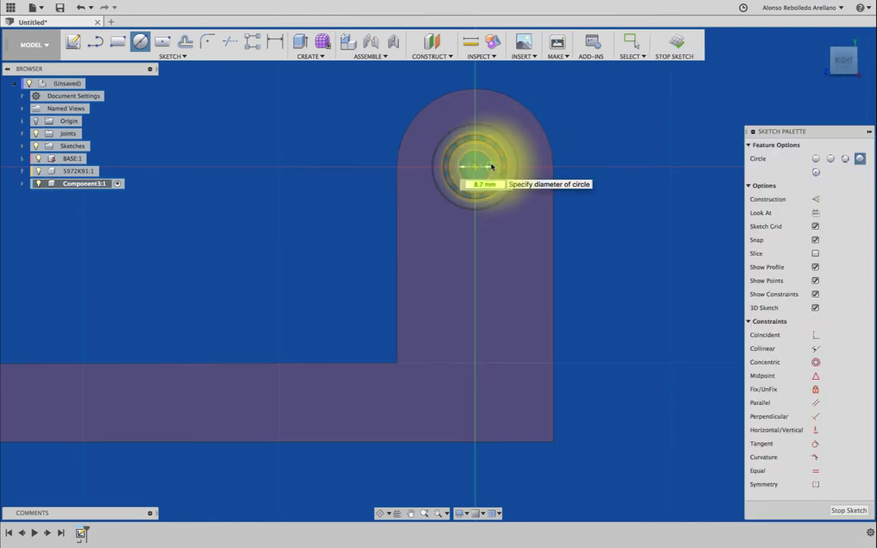
{"action": "left_click", "coordinate": [491, 166]}
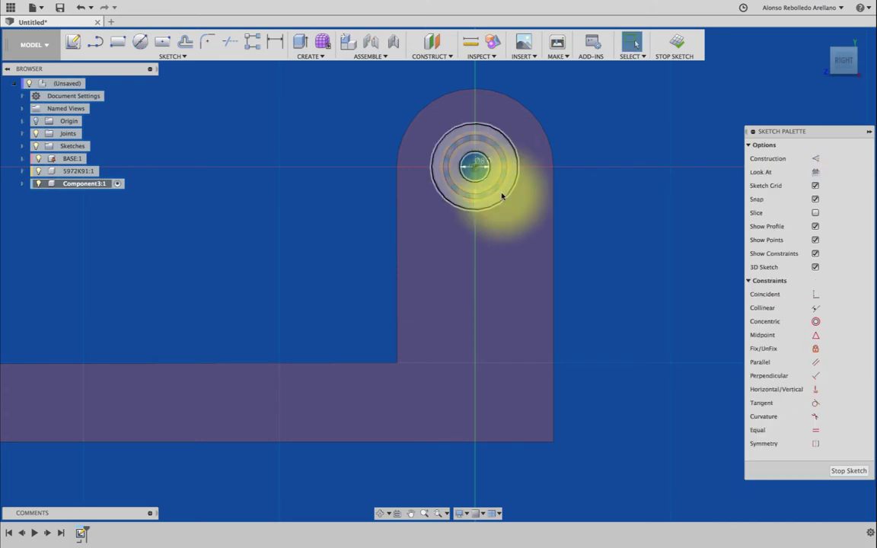
Step: Extrude the 8 mm circle two-sided, 30 mm and 35 mm, into a shaft
{"action": "key", "text": "e"}
{"action": "left_click", "coordinate": [516, 209]}
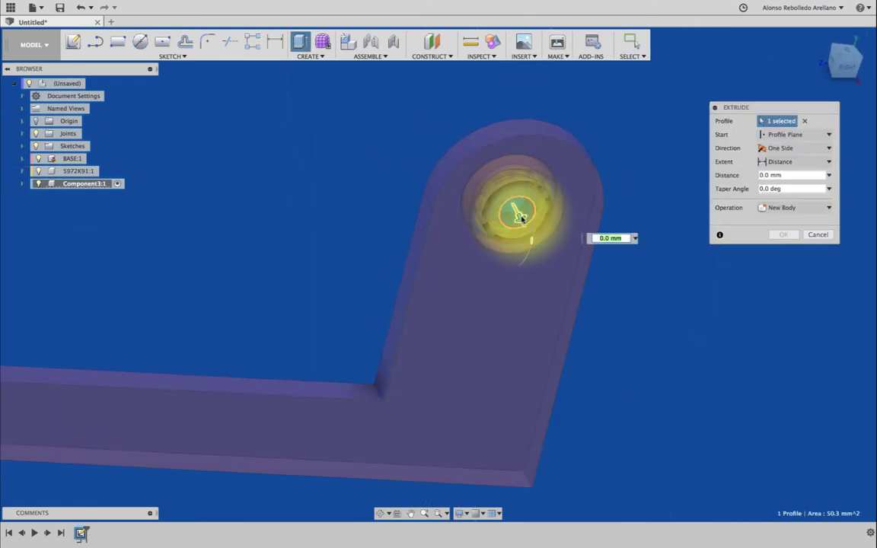
{"action": "middle_click_drag", "start_coordinate": [512, 209], "coordinate": [544, 273], "text": "shift"}
{"action": "left_click_drag", "start_coordinate": [544, 272], "coordinate": [515, 123]}
{"action": "left_click", "coordinate": [803, 149]}
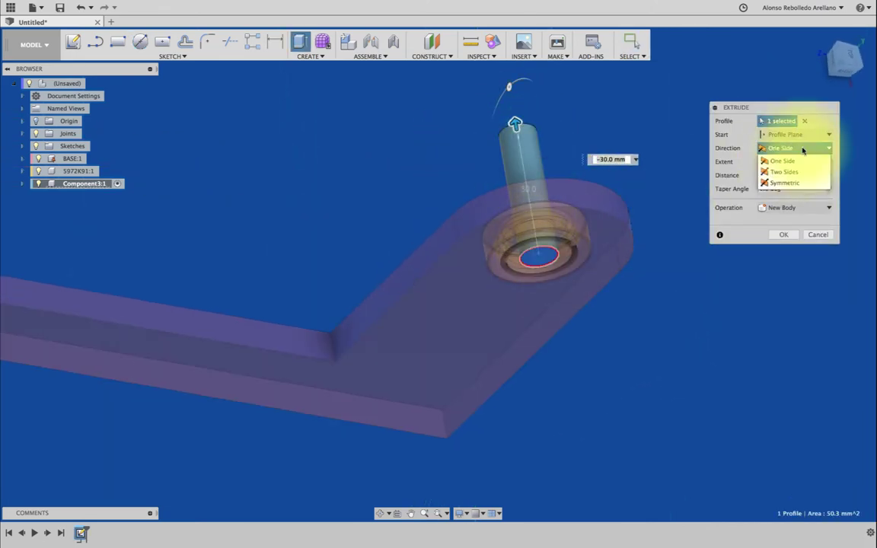
{"action": "left_click_drag", "start_coordinate": [512, 267], "coordinate": [563, 403]}
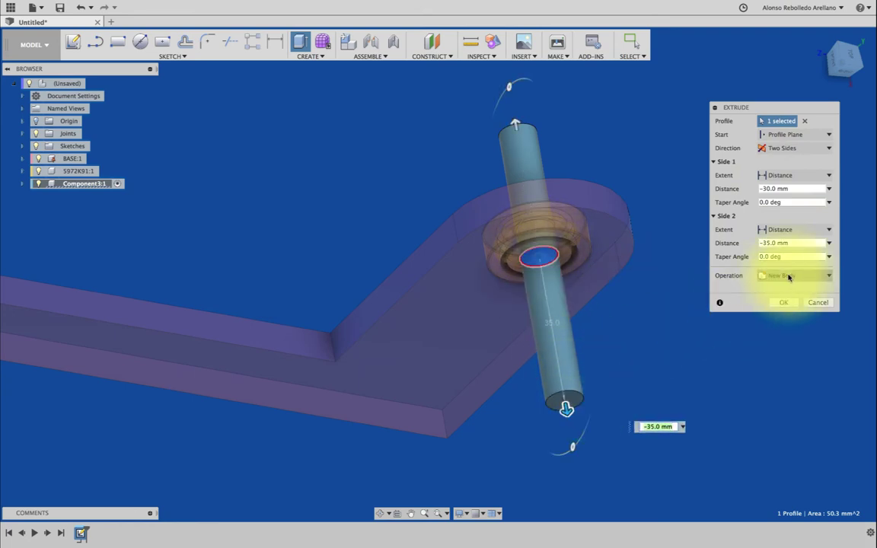
{"action": "key", "text": "Return"}
{"action": "middle_click_drag", "start_coordinate": [702, 299], "coordinate": [651, 276], "text": "shift"}
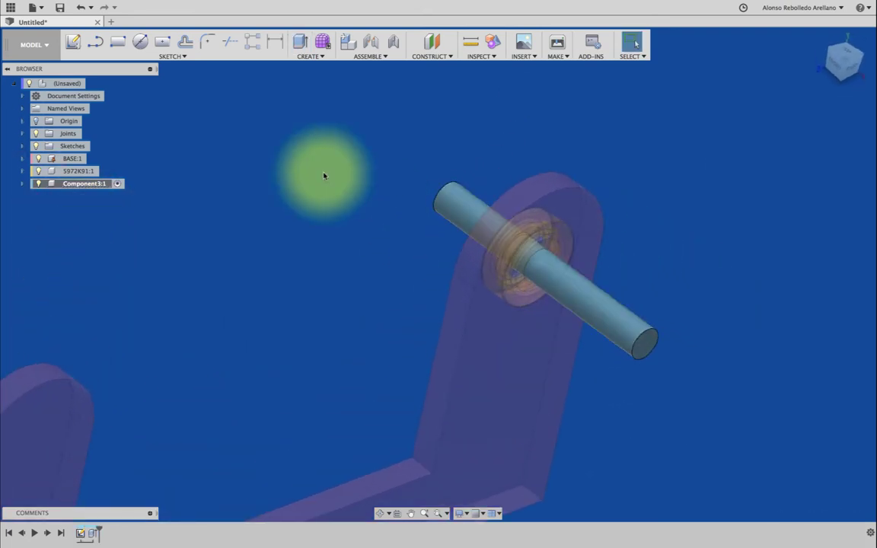
Step: With the root active, rigidly joint the shaft end into the bearing
{"action": "left_click", "coordinate": [93, 83]}
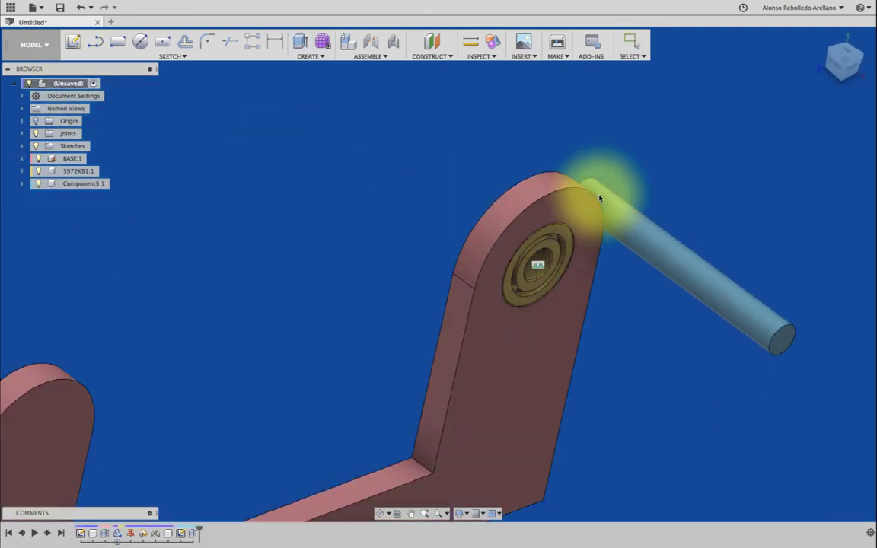
{"action": "left_click_drag", "start_coordinate": [601, 196], "coordinate": [630, 185]}
{"action": "left_click", "coordinate": [428, 280]}
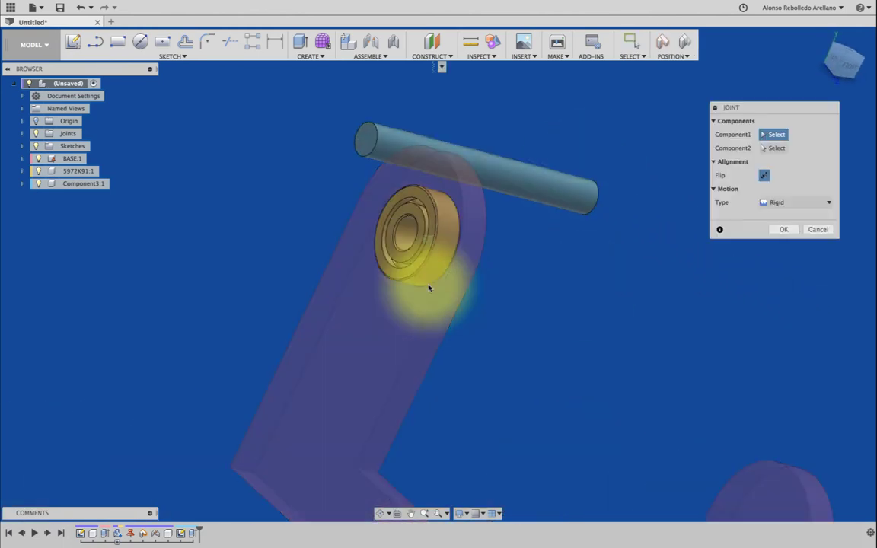
{"action": "left_click", "coordinate": [364, 140]}
{"action": "left_click", "coordinate": [401, 230]}
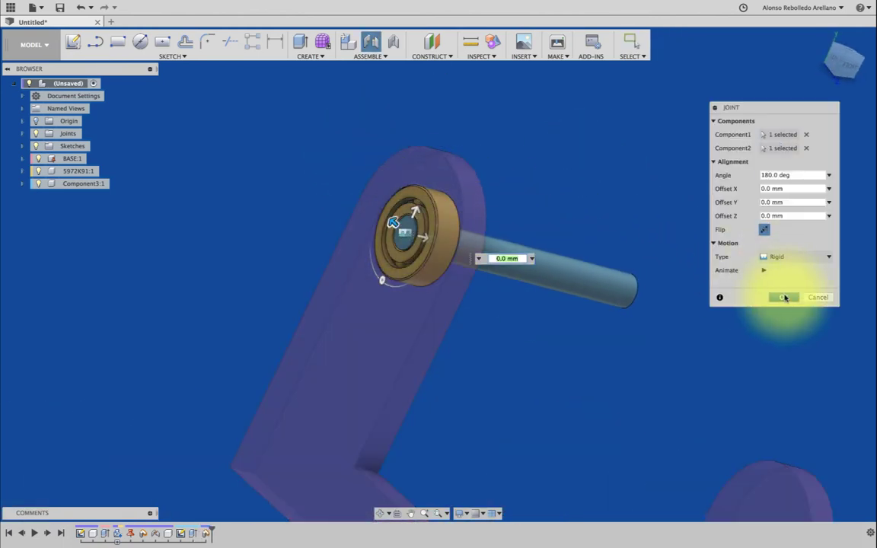
{"action": "left_click", "coordinate": [782, 297]}
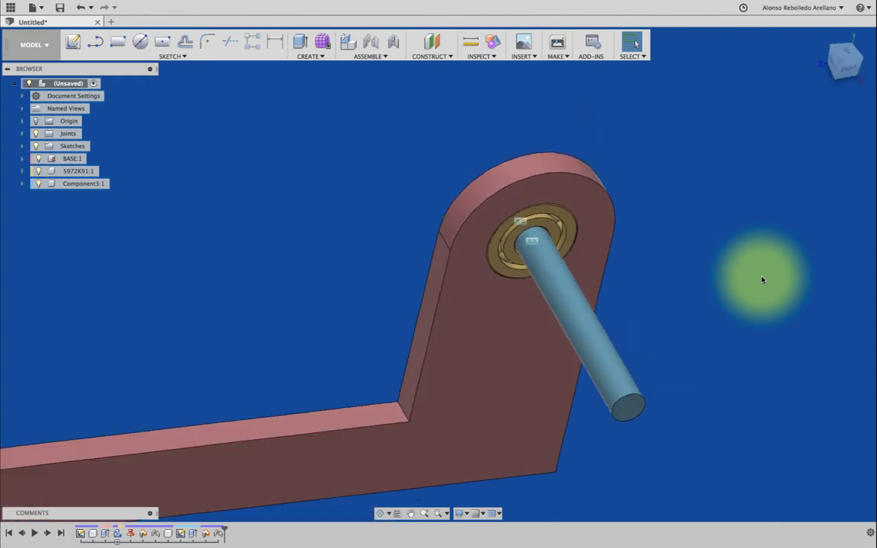
Step: Rename the shaft component to BARRA and add a new empty component under the root
{"action": "left_click", "coordinate": [77, 84]}
{"action": "left_click", "coordinate": [89, 193]}
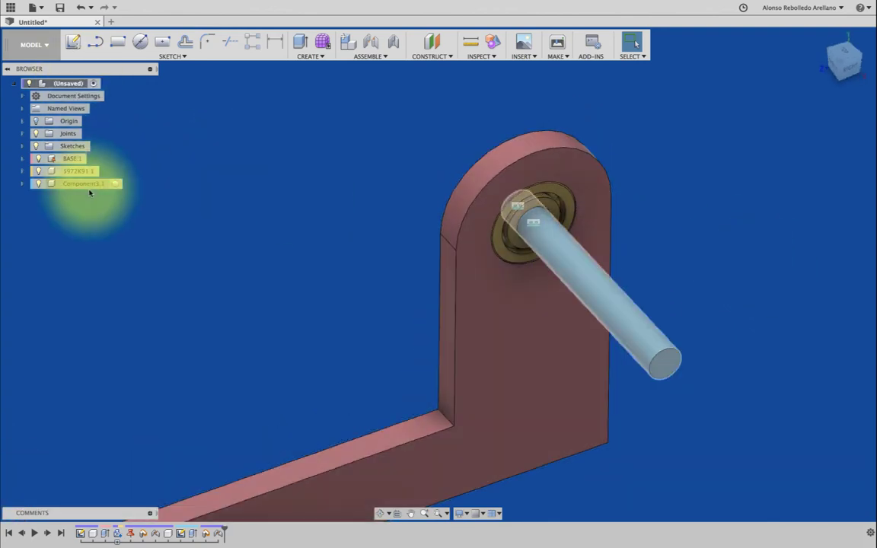
{"action": "type", "text": "BARRA"}
{"action": "key", "text": "Return"}
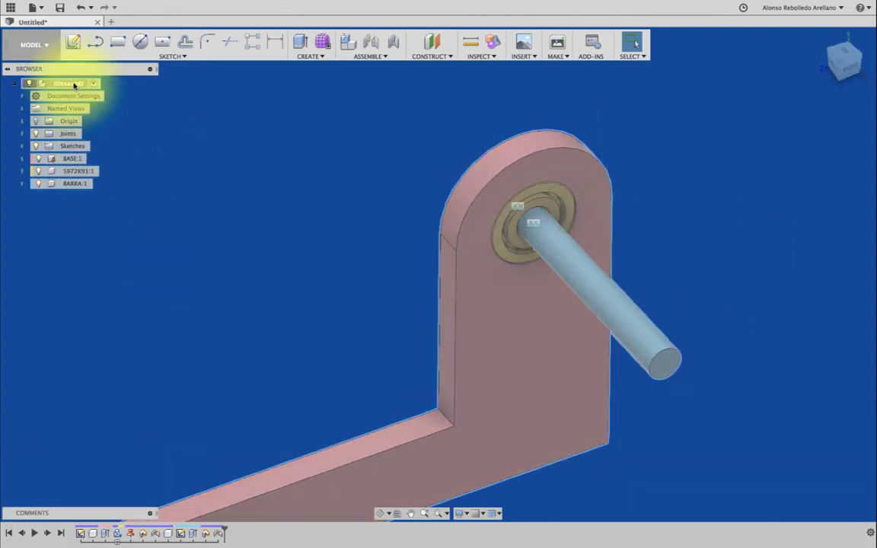
{"action": "right_click", "coordinate": [74, 82]}
{"action": "left_click", "coordinate": [95, 91]}
Step: Sketch on the upright arm's face a circle around the shaft and a Ø40 circle to its left
{"action": "left_click", "coordinate": [73, 42]}
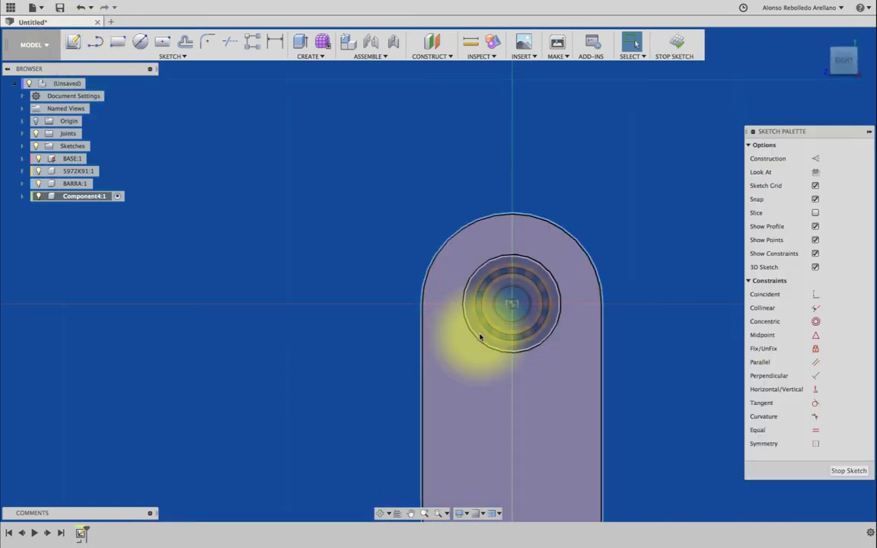
{"action": "key", "text": "c"}
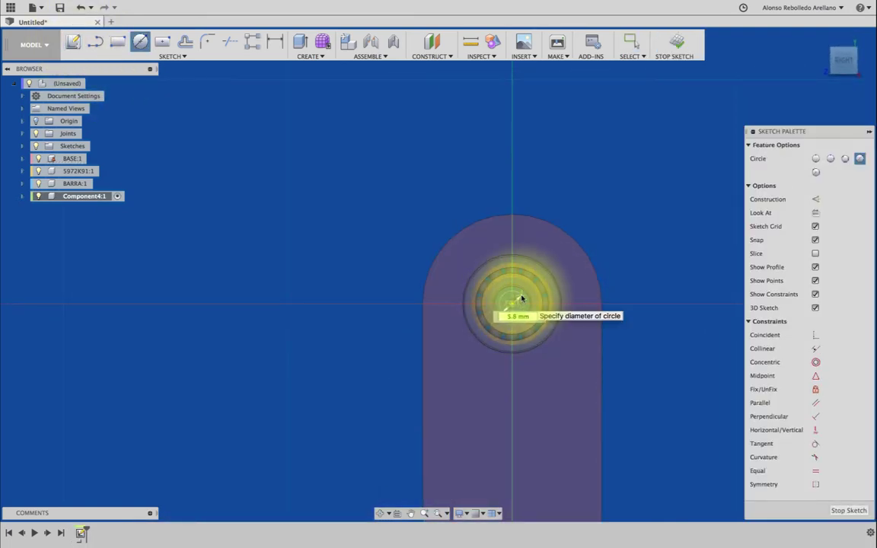
{"action": "left_click", "coordinate": [521, 300]}
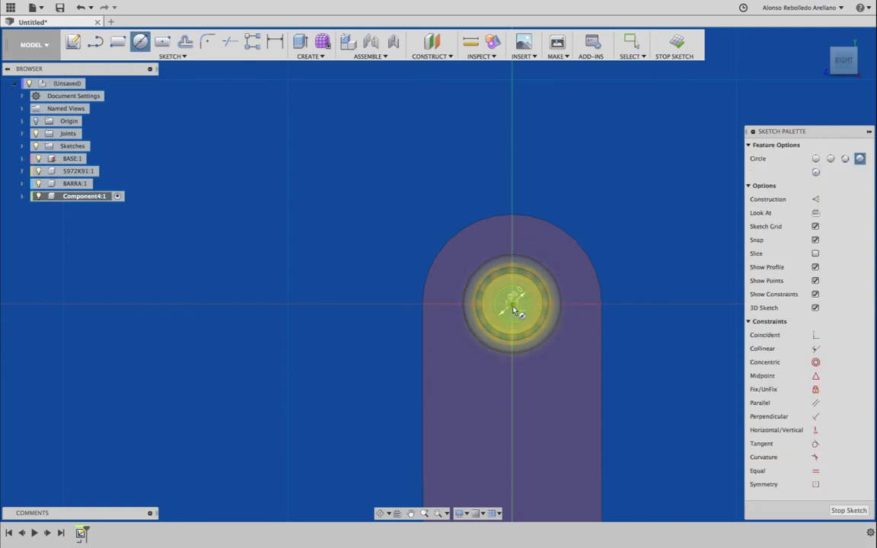
{"action": "key", "text": "Escape"}
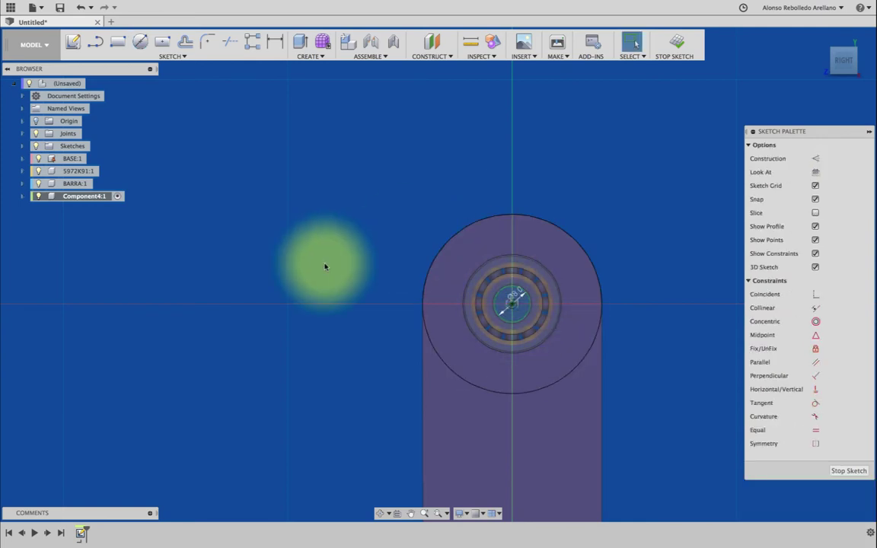
{"action": "scroll", "coordinate": [325, 268], "scroll_direction": "down", "scroll_amount": 3}
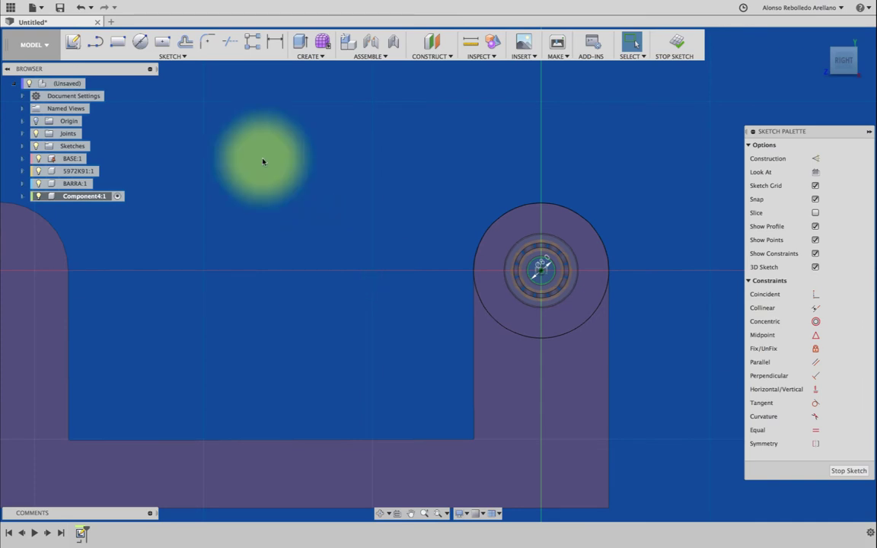
{"action": "key", "text": "c"}
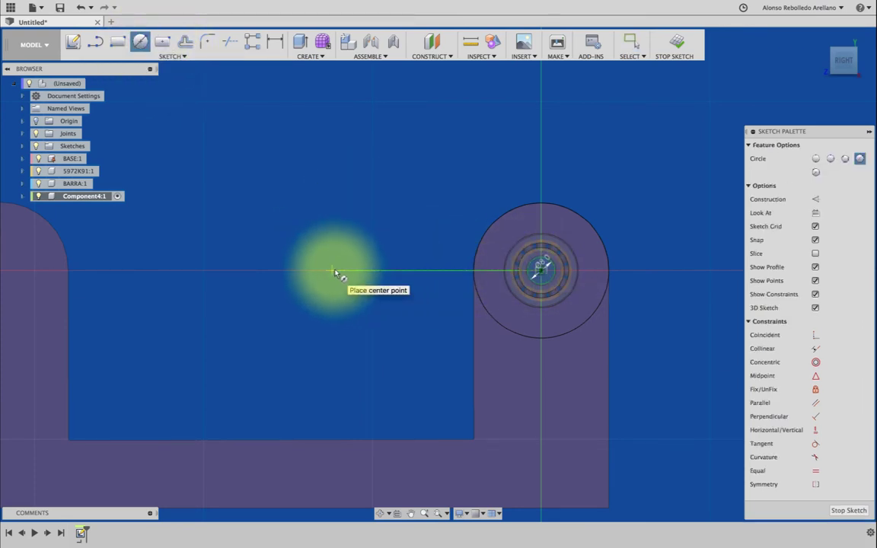
{"action": "left_click", "coordinate": [348, 270]}
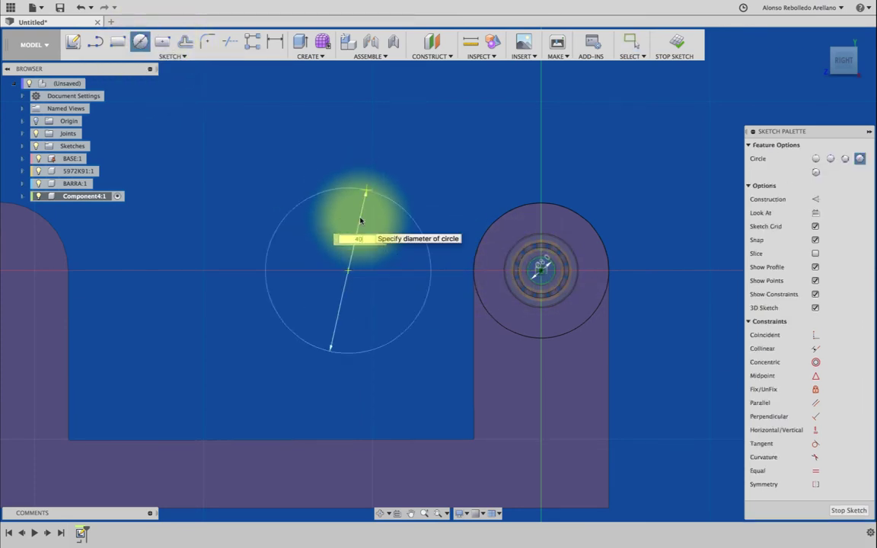
{"action": "type", "text": "40"}
{"action": "key", "text": "Return"}
Step: Dimension the circle centres 60 mm apart and add the Ø22 inner circle
{"action": "key", "text": "d"}
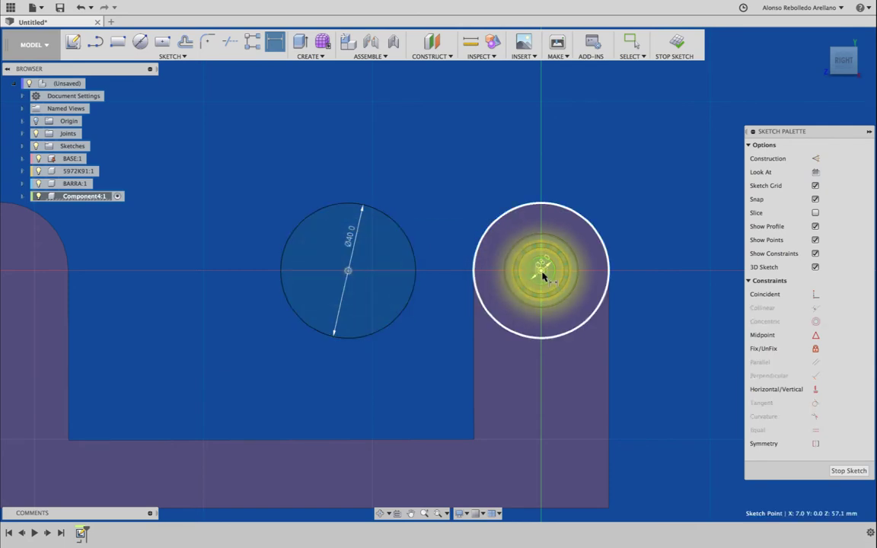
{"action": "left_click", "coordinate": [464, 181]}
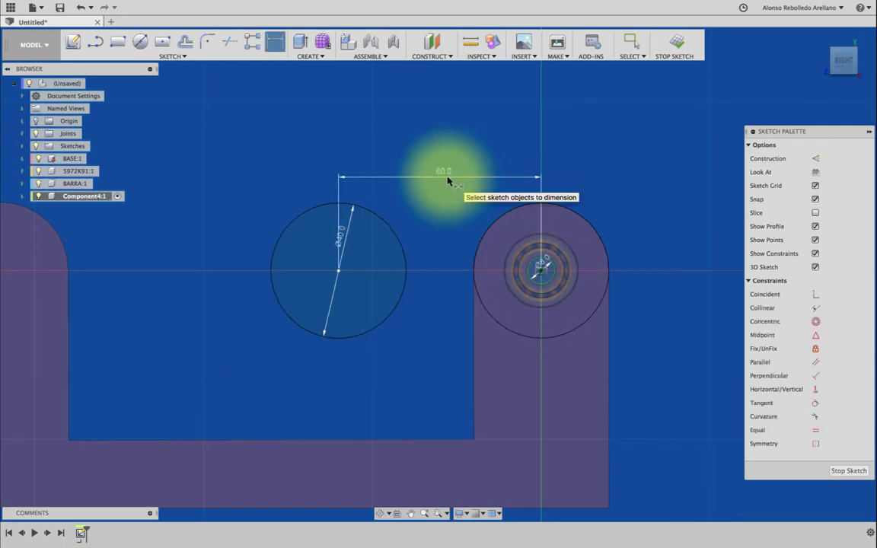
{"action": "key", "text": "Return"}
{"action": "key", "text": "c"}
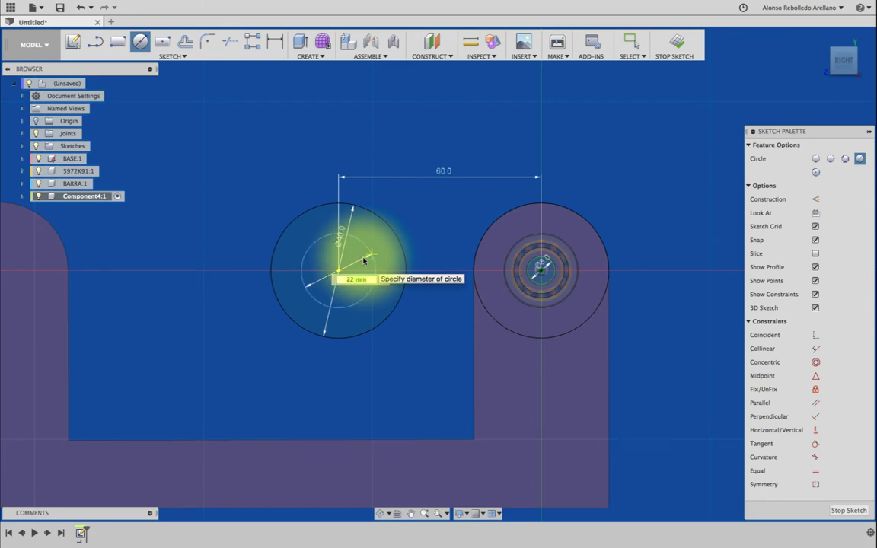
{"action": "key", "text": "Return"}
{"action": "key", "text": "Escape"}
Step: Draw a centre line between the circles and offset it above and below to form the neck
{"action": "middle_click_drag", "start_coordinate": [437, 253], "coordinate": [645, 137]}
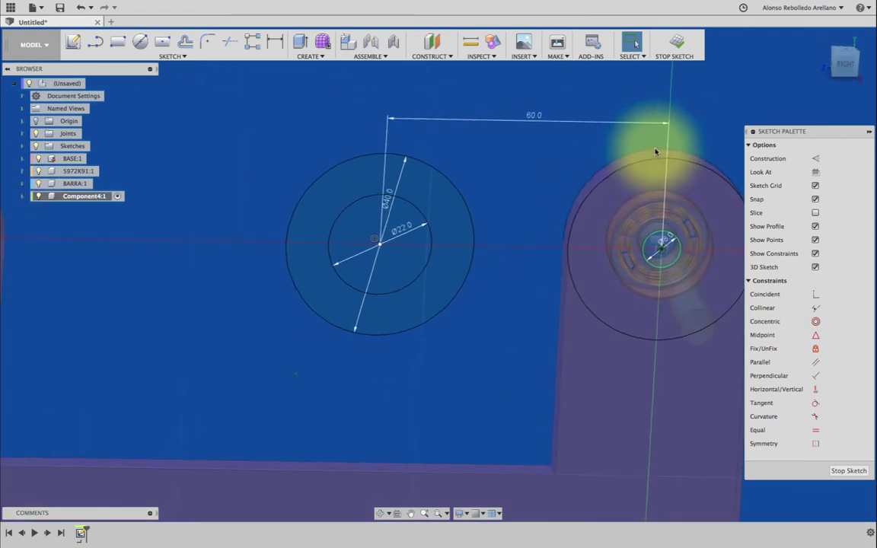
{"action": "scroll", "coordinate": [480, 375], "scroll_direction": "up", "scroll_amount": 3}
{"action": "scroll", "coordinate": [479, 375], "scroll_direction": "right", "scroll_amount": 5}
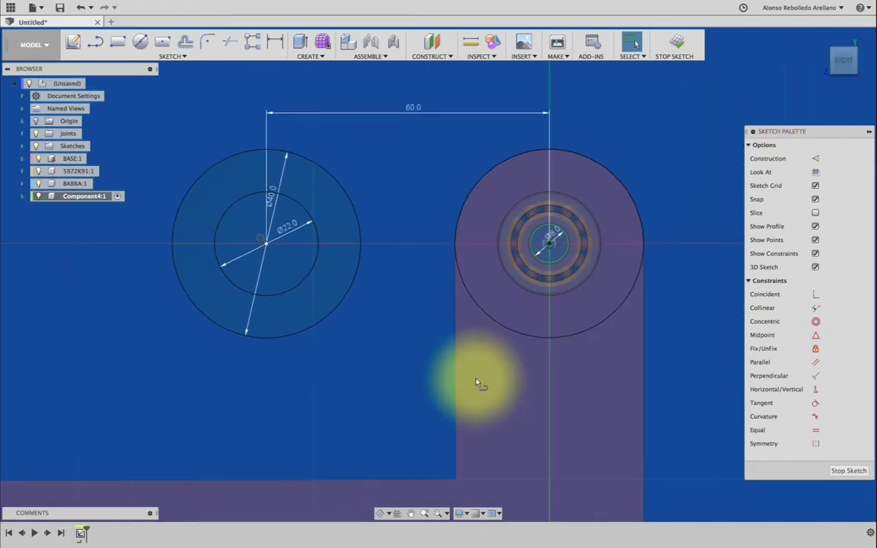
{"action": "key", "text": "l"}
{"action": "left_click", "coordinate": [265, 243]}
{"action": "key", "text": "o"}
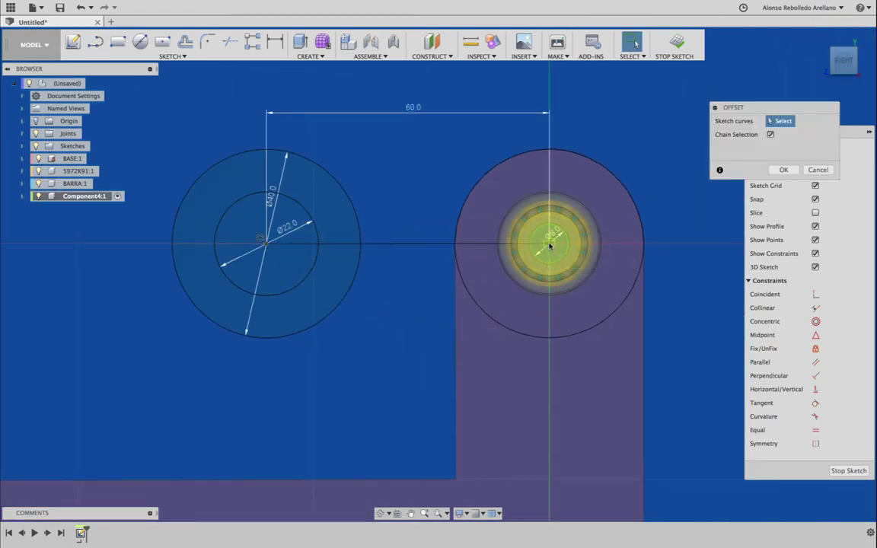
{"action": "left_click", "coordinate": [411, 244]}
{"action": "left_click_drag", "start_coordinate": [407, 245], "coordinate": [410, 207]}
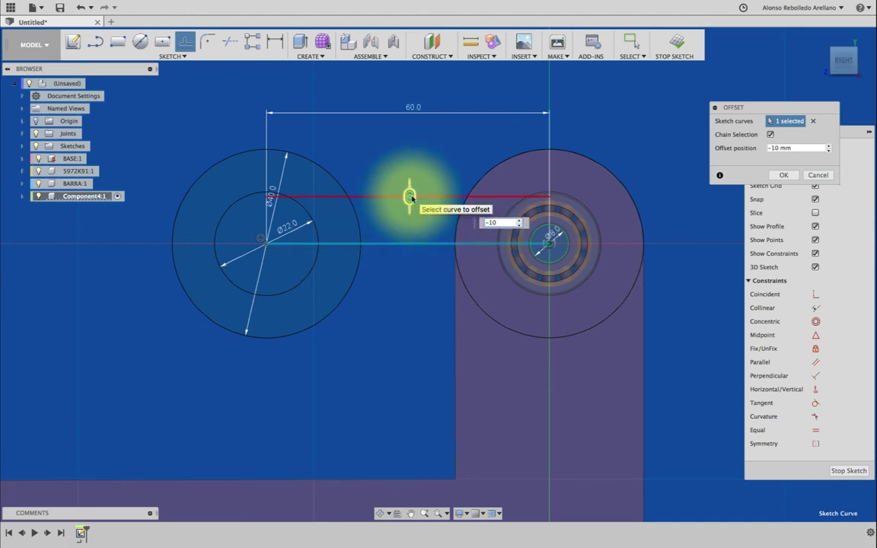
{"action": "left_click", "coordinate": [411, 199]}
{"action": "key", "text": "o"}
{"action": "left_click", "coordinate": [401, 243]}
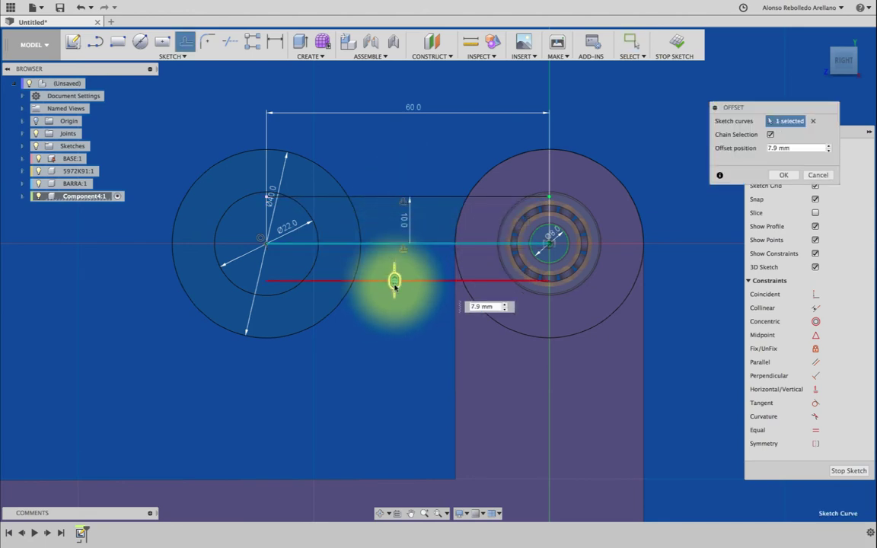
{"action": "left_click", "coordinate": [395, 287]}
Step: Trim the excess lines, arcs and middle line, leaving the link outline
{"action": "key", "text": "t"}
{"action": "left_click", "coordinate": [354, 251]}
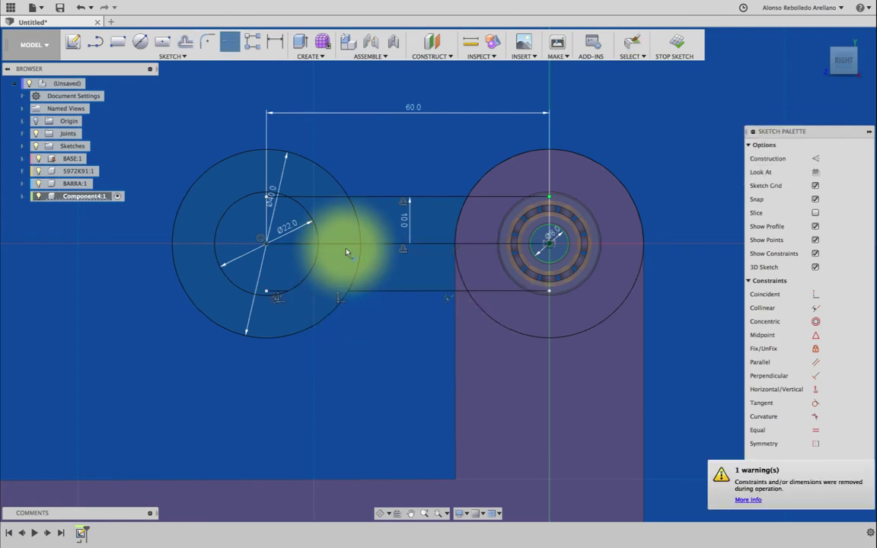
{"action": "left_click", "coordinate": [276, 196]}
{"action": "left_click", "coordinate": [276, 289]}
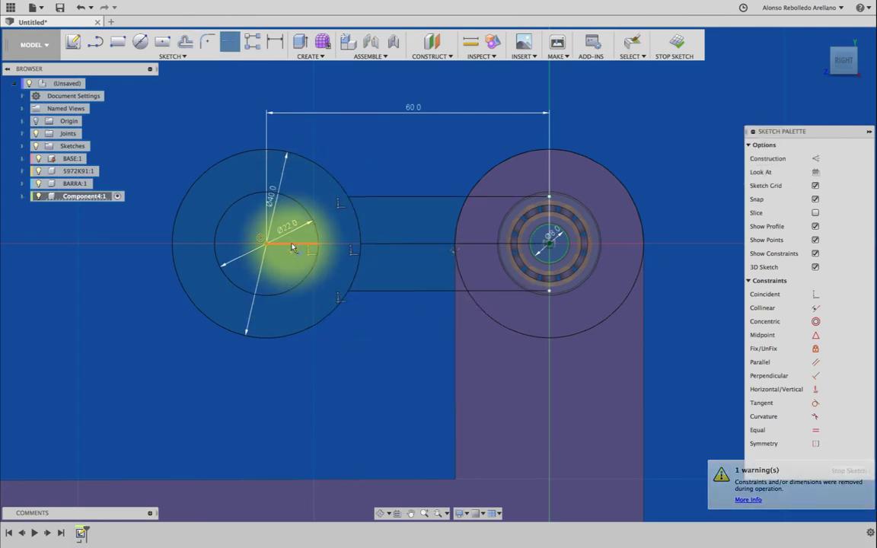
{"action": "left_click", "coordinate": [294, 245]}
{"action": "left_click", "coordinate": [358, 259]}
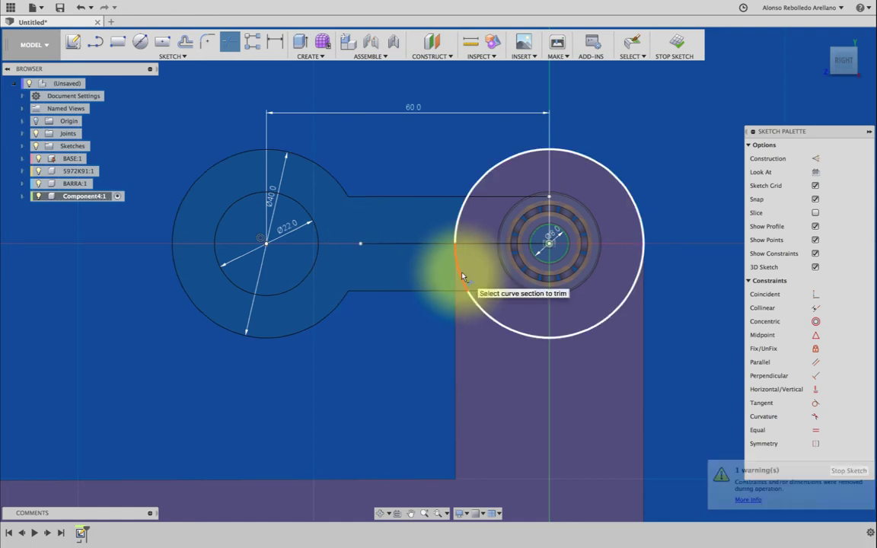
{"action": "left_click", "coordinate": [458, 261]}
{"action": "left_click", "coordinate": [500, 292]}
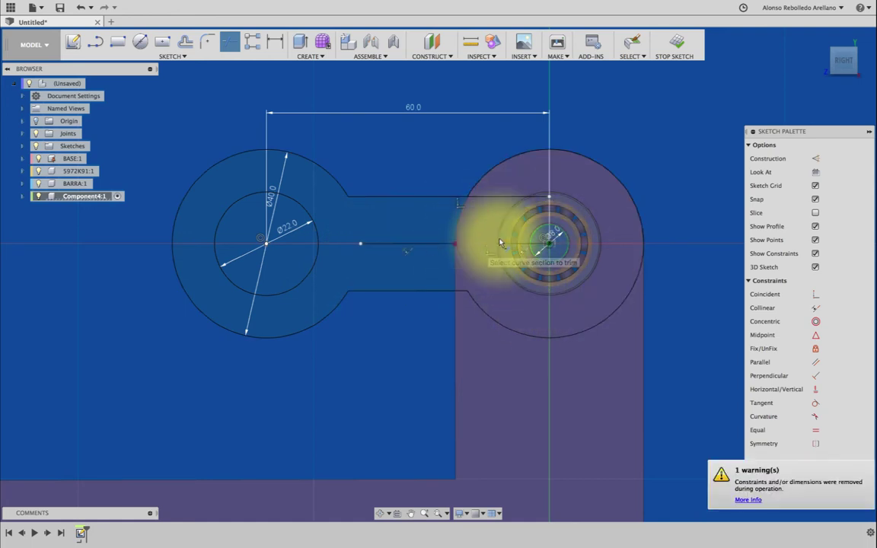
{"action": "left_click", "coordinate": [411, 244]}
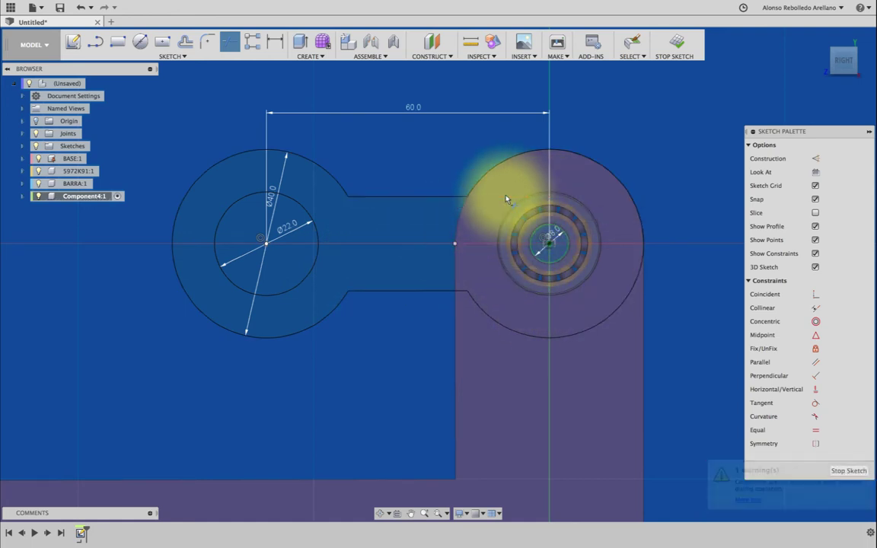
{"action": "middle_click_drag", "start_coordinate": [364, 321], "coordinate": [370, 326], "text": "shift"}
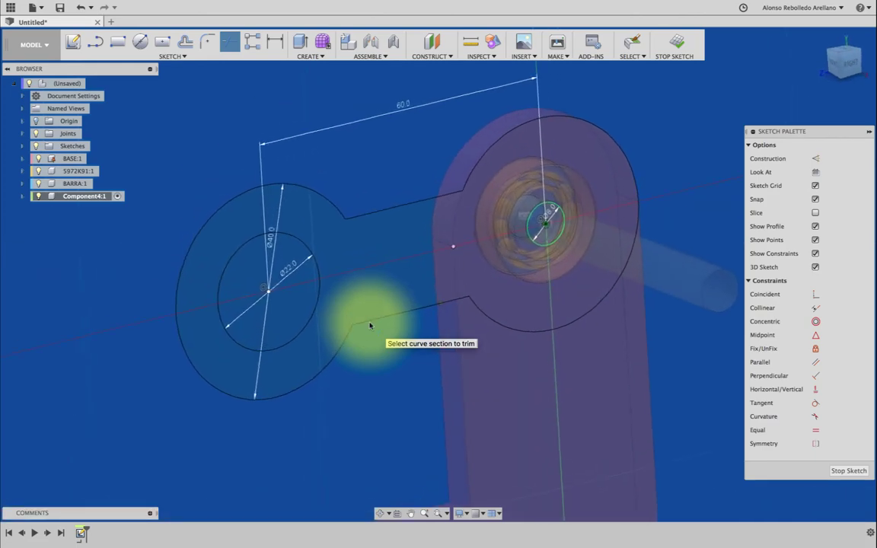
{"action": "key", "text": "e"}
{"action": "left_click", "coordinate": [327, 281]}
Step: Extrude the link profiles and ring 7 mm as a new body
{"action": "left_click", "coordinate": [478, 274]}
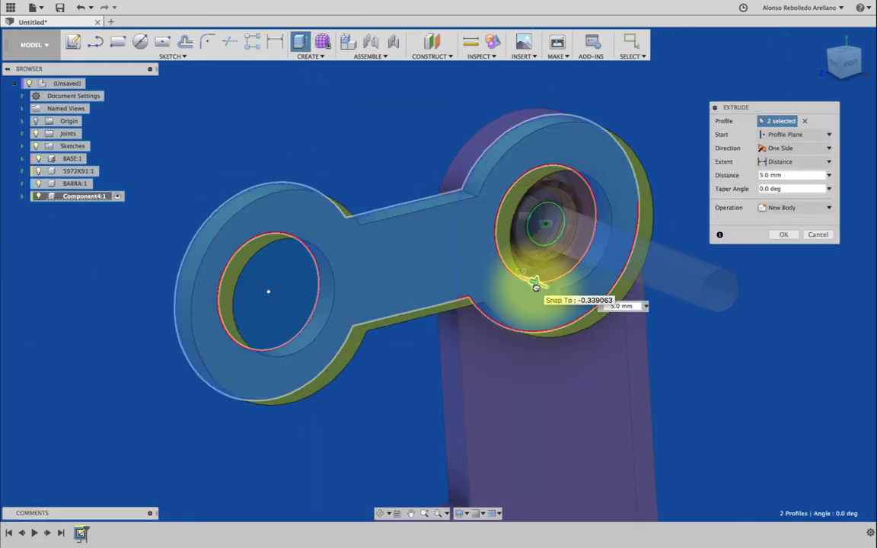
{"action": "left_click", "coordinate": [537, 287]}
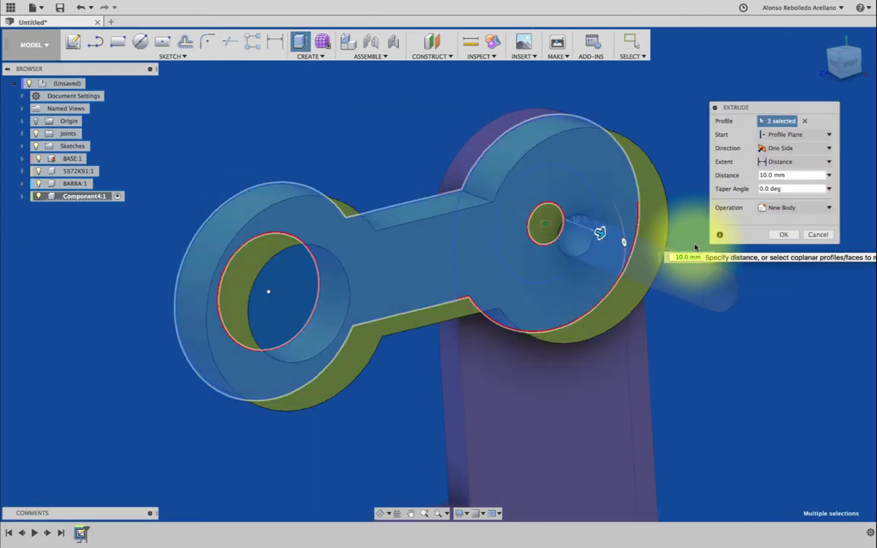
{"action": "type", "text": "7"}
{"action": "left_click", "coordinate": [789, 237]}
{"action": "left_click", "coordinate": [84, 198]}
{"action": "type", "text": "BIEL"}
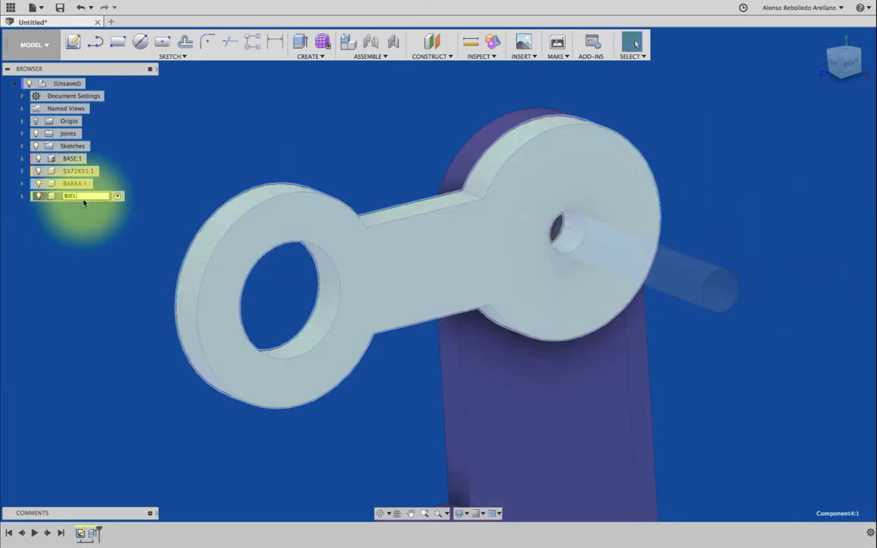
Step: Rename the link component to BRAZO MENOR and reactivate the top-level assembly
{"action": "type", "text": "A"}
{"action": "key", "text": "Return"}
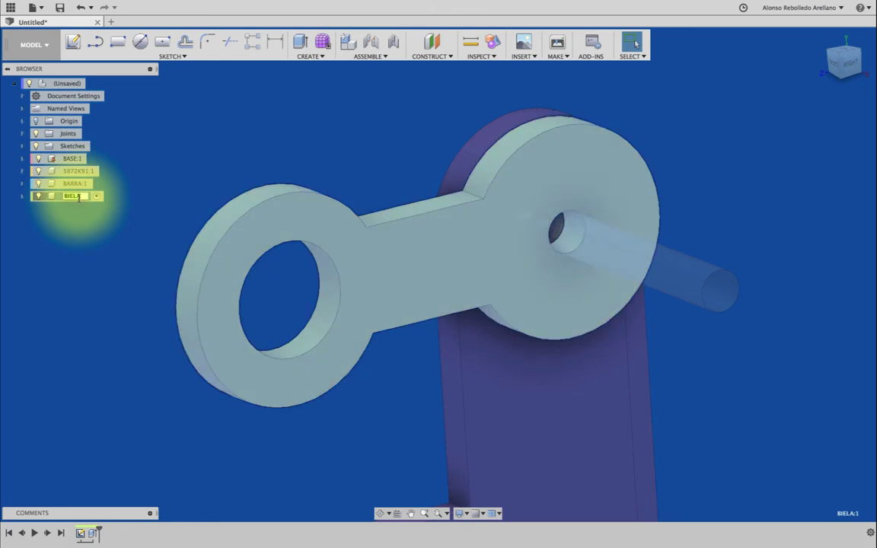
{"action": "type", "text": "RAZO MENO"}
{"action": "key", "text": "Return"}
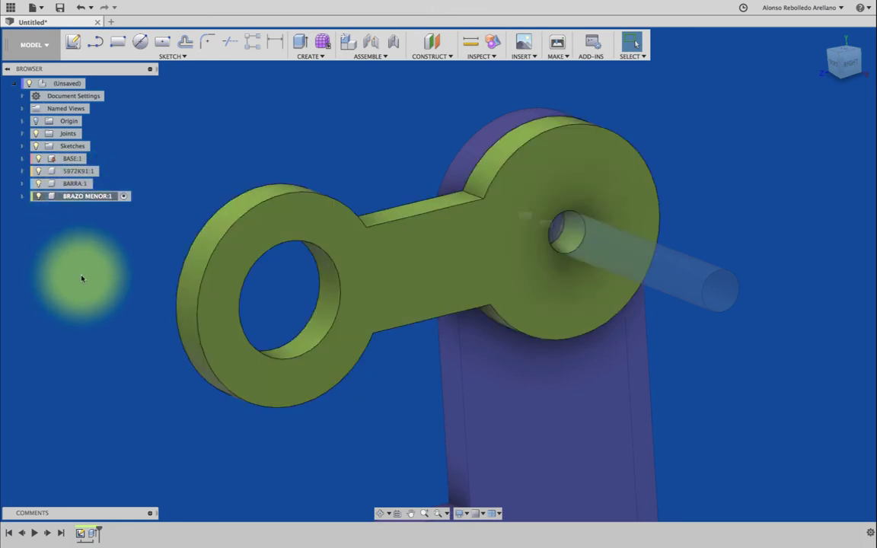
{"action": "left_click", "coordinate": [93, 83]}
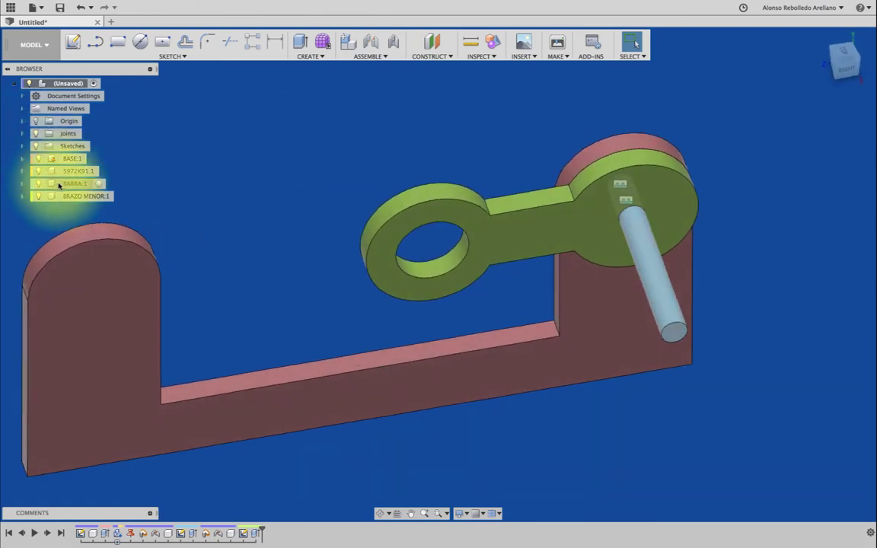
Step: Shorten the BARRA shaft with an extrude cut back from its end face
{"action": "left_click", "coordinate": [99, 186]}
{"action": "left_click", "coordinate": [307, 56]}
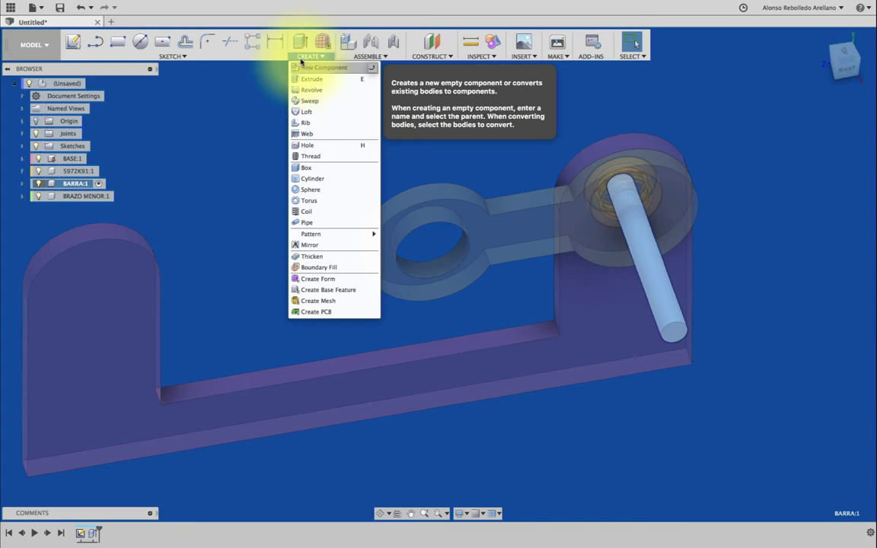
{"action": "left_click", "coordinate": [311, 78]}
{"action": "left_click", "coordinate": [673, 333]}
{"action": "left_click_drag", "start_coordinate": [673, 335], "coordinate": [656, 266]}
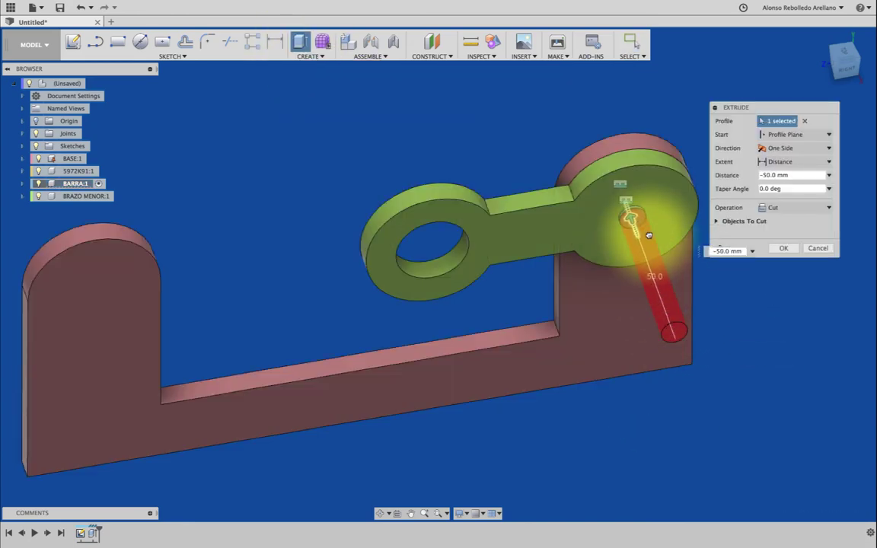
{"action": "left_click", "coordinate": [783, 248]}
{"action": "left_click", "coordinate": [93, 83]}
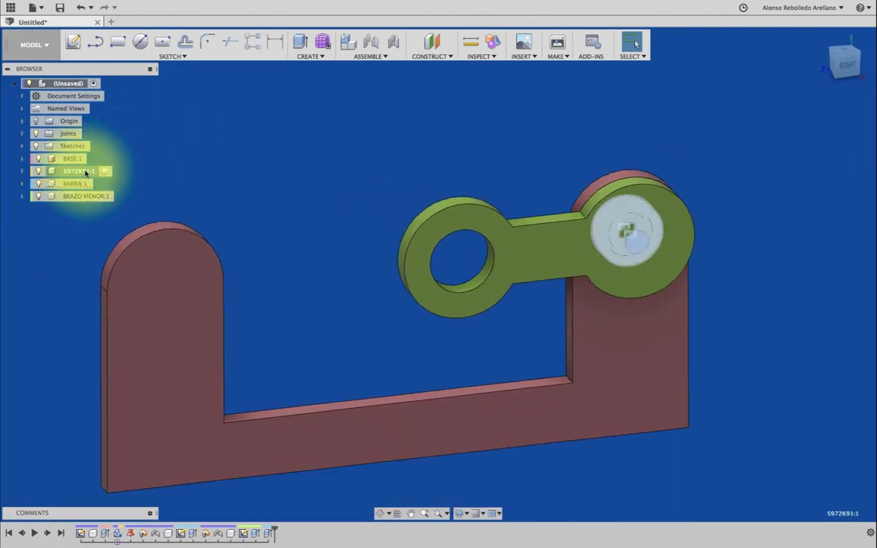
Step: Paste a copy of the 5972K91 bearing and move it 80 mm to the left
{"action": "key", "text": "ctrl+c"}
{"action": "key", "text": "ctrl+v"}
{"action": "left_click_drag", "start_coordinate": [636, 231], "coordinate": [376, 256]}
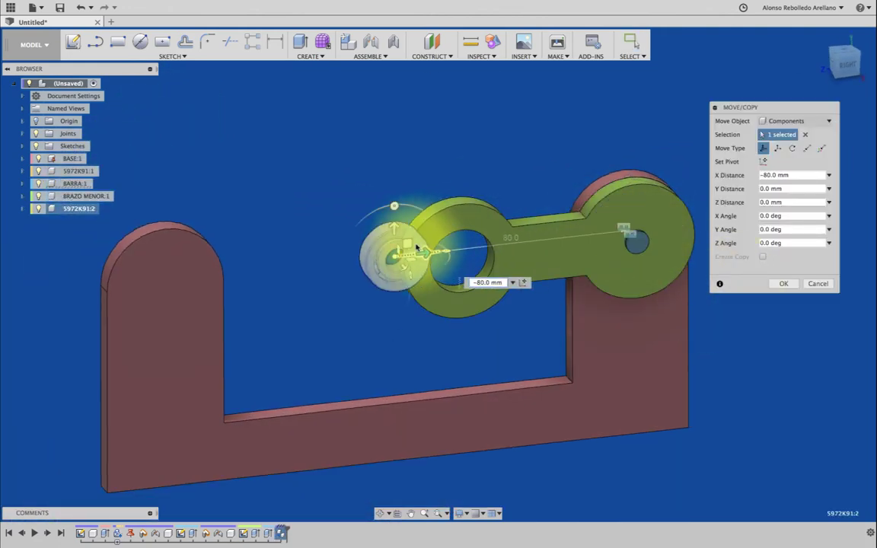
{"action": "key", "text": "Return"}
{"action": "scroll", "coordinate": [517, 278], "scroll_direction": "up", "scroll_amount": 5}
Step: Joint the copied bearing into the link's Ø22 hole
{"action": "key", "text": "j"}
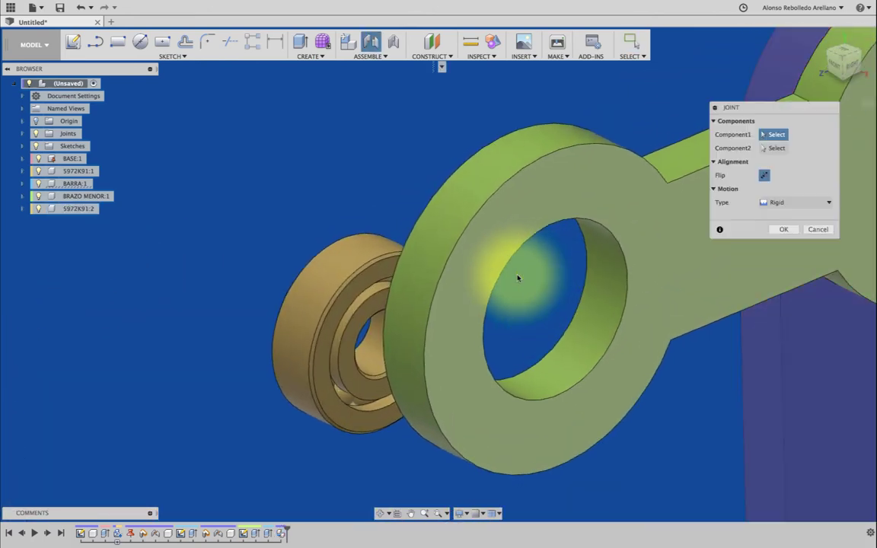
{"action": "middle_click_drag", "start_coordinate": [517, 278], "coordinate": [385, 263], "text": "shift"}
{"action": "left_click", "coordinate": [386, 262]}
{"action": "left_click", "coordinate": [581, 229]}
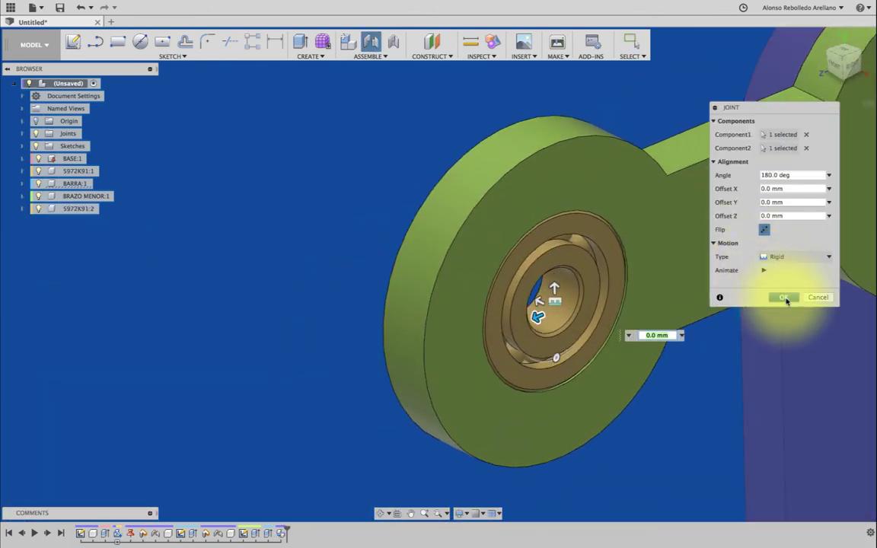
{"action": "left_click", "coordinate": [782, 298]}
Step: Pull the BRAZO MENOR link away from the right post and orbit the assembly
{"action": "scroll", "coordinate": [694, 302], "scroll_direction": "down", "scroll_amount": 5}
{"action": "mouse_move", "coordinate": [694, 302]}
{"action": "middle_mouse_down", "text": "shift"}
{"action": "mouse_move", "coordinate": [706, 290]}
{"action": "mouse_move", "coordinate": [639, 260]}
{"action": "middle_mouse_up", "text": "shift"}
{"action": "left_click_drag", "start_coordinate": [639, 260], "coordinate": [490, 216]}
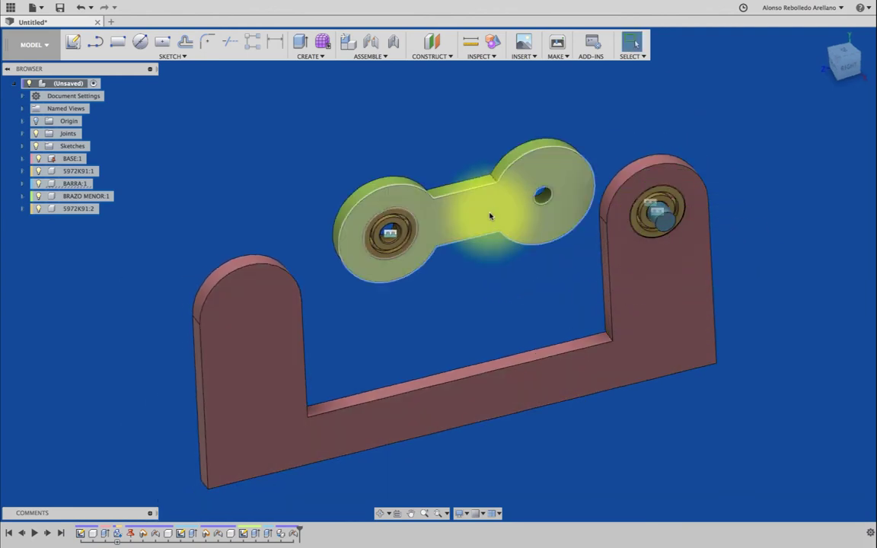
{"action": "middle_click_drag", "start_coordinate": [489, 217], "coordinate": [490, 216], "text": "shift"}
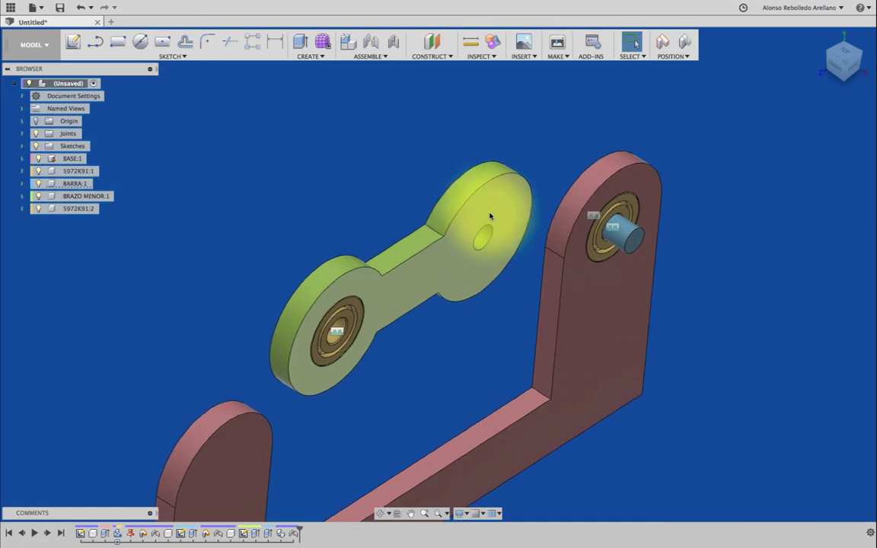
Step: Join the link's open hole to the right post's pin with a revolute joint
{"action": "key", "text": "j"}
{"action": "left_click", "coordinate": [490, 280]}
{"action": "mouse_move", "coordinate": [446, 280]}
{"action": "middle_mouse_down", "text": "shift"}
{"action": "mouse_move", "coordinate": [329, 244]}
{"action": "mouse_move", "coordinate": [449, 244]}
{"action": "middle_mouse_up", "text": "shift"}
{"action": "left_click", "coordinate": [323, 239]}
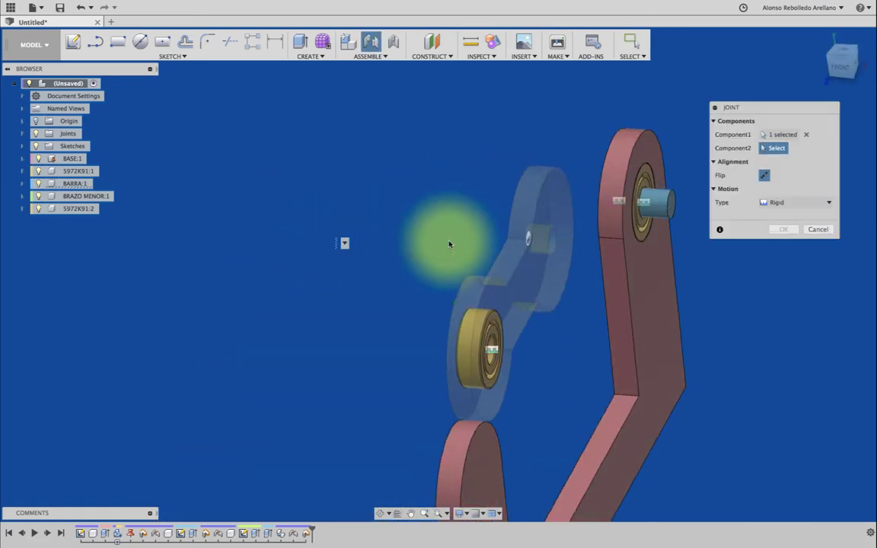
{"action": "left_click", "coordinate": [647, 204]}
{"action": "left_click", "coordinate": [841, 61]}
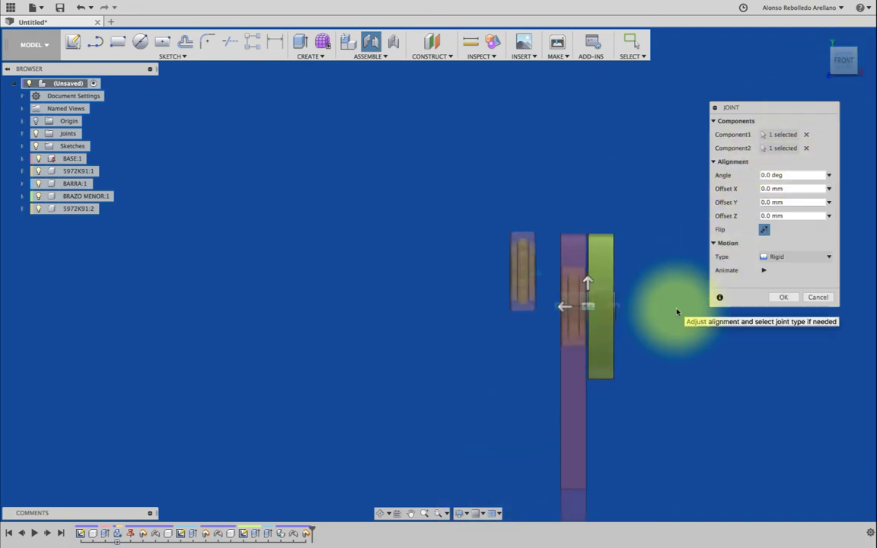
{"action": "left_click", "coordinate": [795, 256]}
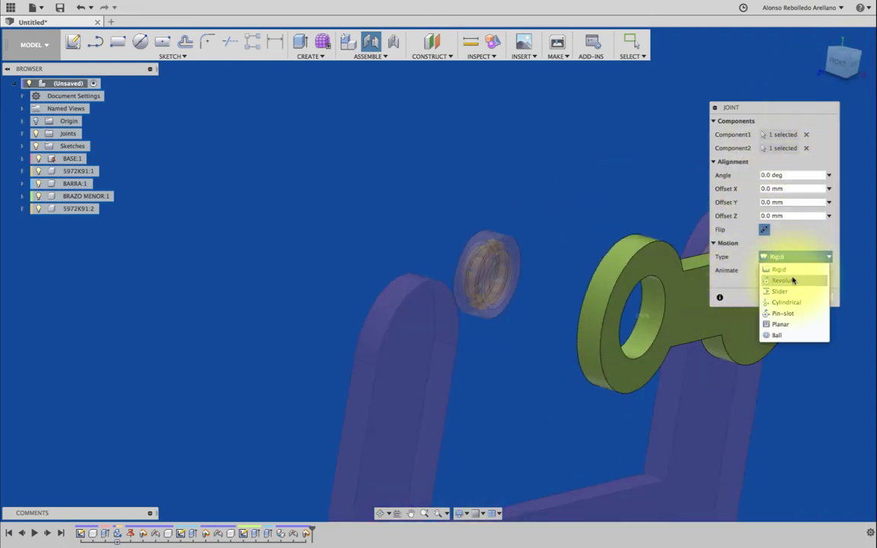
{"action": "left_click", "coordinate": [792, 281]}
{"action": "left_click", "coordinate": [788, 309]}
Step: Animate the link's revolute joint to check it swings, then stop the animation
{"action": "middle_click_drag", "start_coordinate": [556, 180], "coordinate": [624, 322], "text": "shift"}
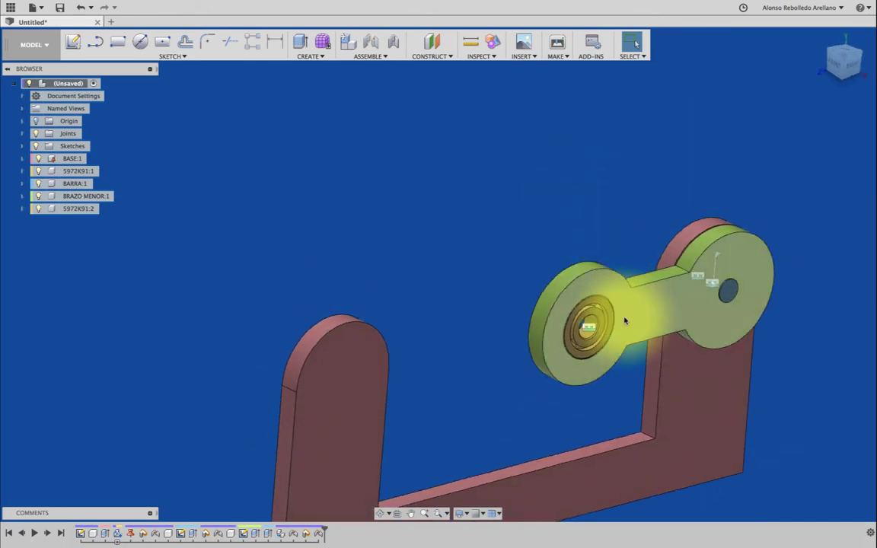
{"action": "right_click", "coordinate": [717, 256]}
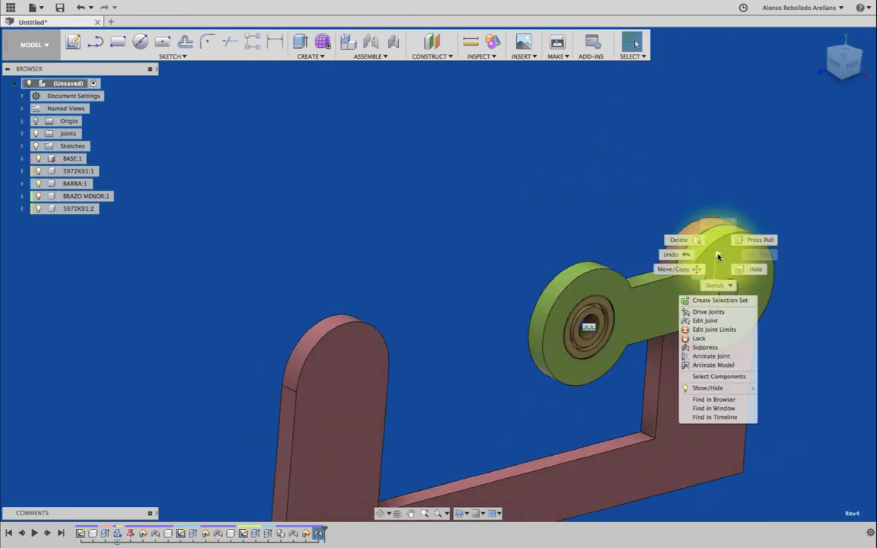
{"action": "left_click", "coordinate": [711, 355]}
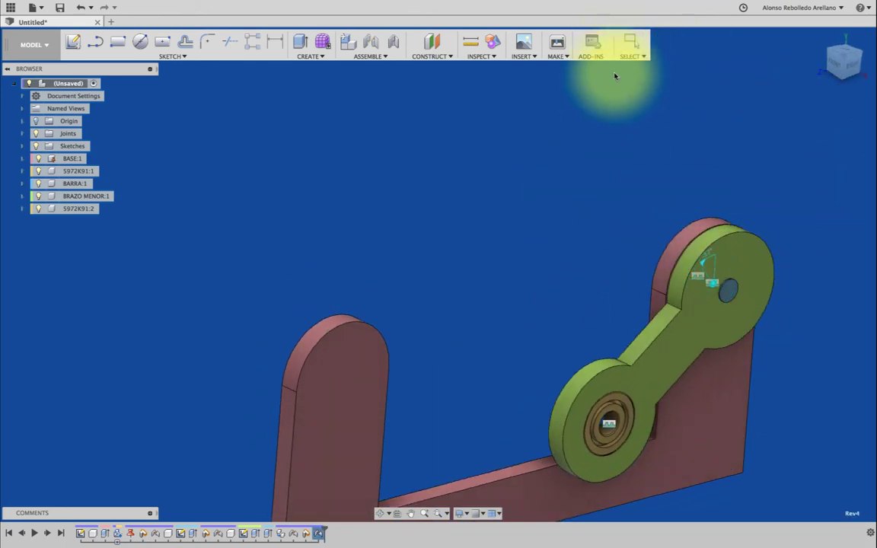
{"action": "key", "text": "Escape"}
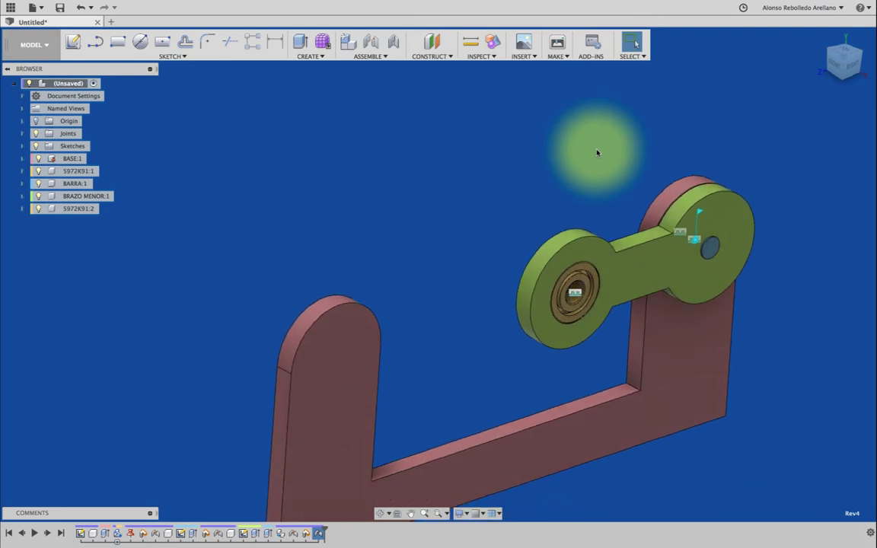
Step: Copy and paste pin BARRA:1 as BARRA:2, moved to the left
{"action": "key", "text": "ctrl+c"}
{"action": "key", "text": "ctrl+v"}
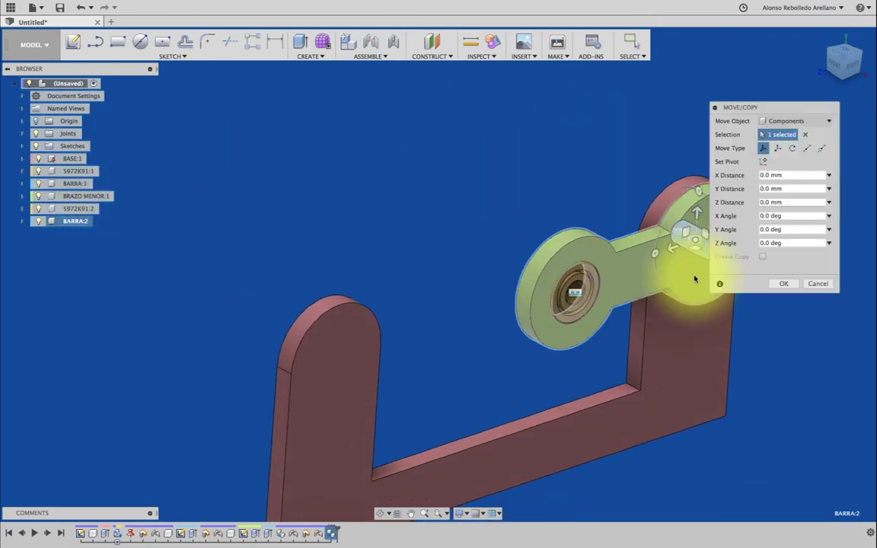
{"action": "mouse_move", "coordinate": [695, 264]}
{"action": "left_mouse_down"}
{"action": "mouse_move", "coordinate": [596, 272]}
{"action": "mouse_move", "coordinate": [440, 303]}
{"action": "left_mouse_up"}
{"action": "left_click", "coordinate": [770, 293]}
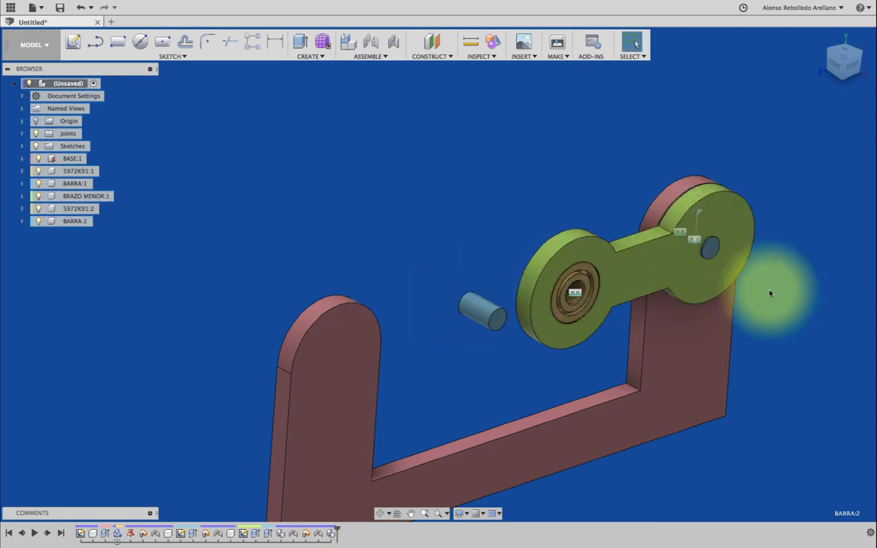
Step: Rigidly joint BARRA:2 into the bearing at the link's free end and view from the right
{"action": "key", "text": "j"}
{"action": "left_click", "coordinate": [575, 362]}
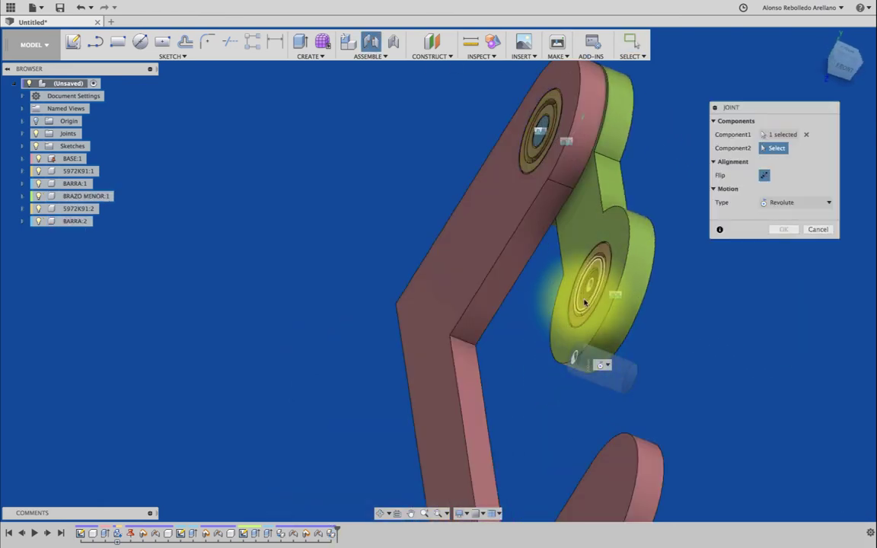
{"action": "left_click", "coordinate": [588, 294]}
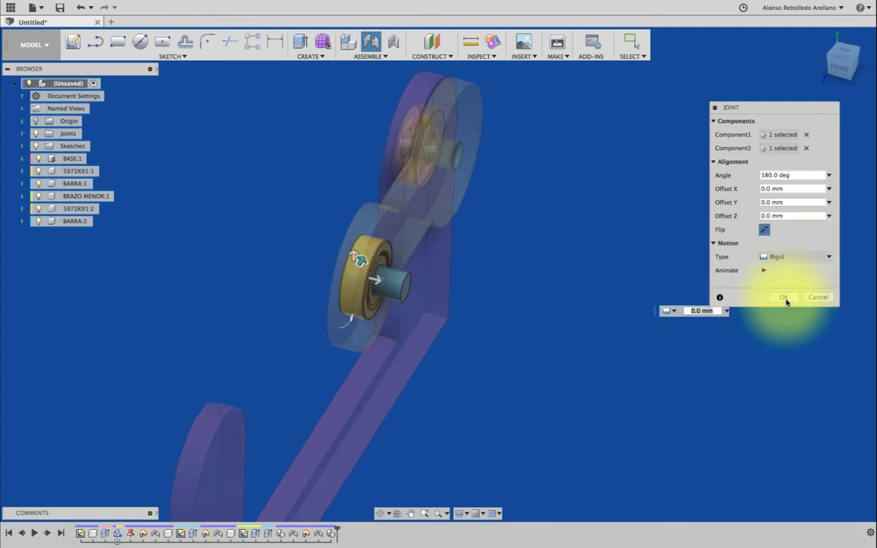
{"action": "left_click", "coordinate": [785, 298]}
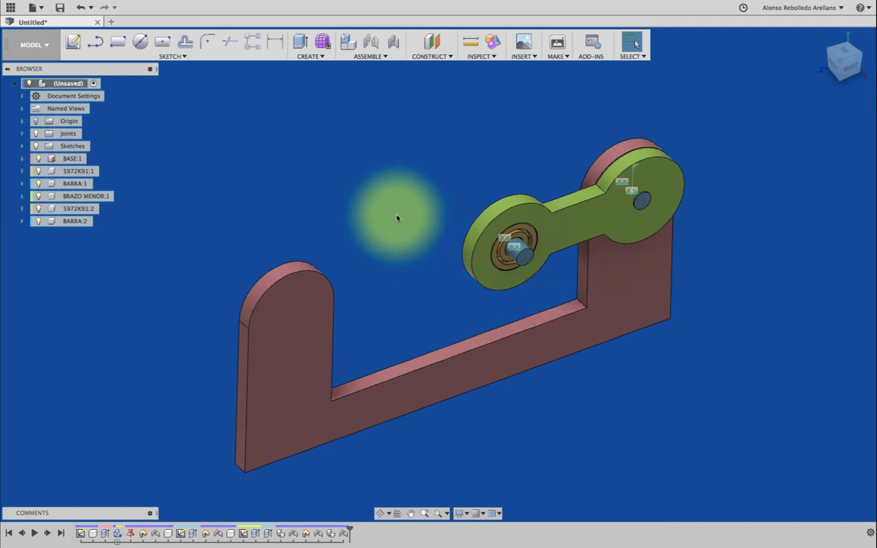
{"action": "left_click", "coordinate": [852, 72]}
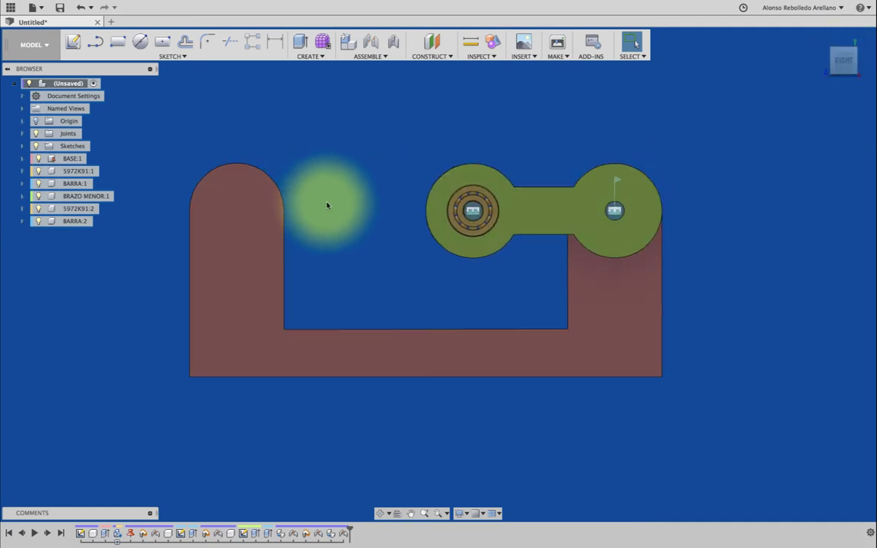
Step: Activate BASE:1 and sketch a circle on top of the left post
{"action": "left_click", "coordinate": [251, 206]}
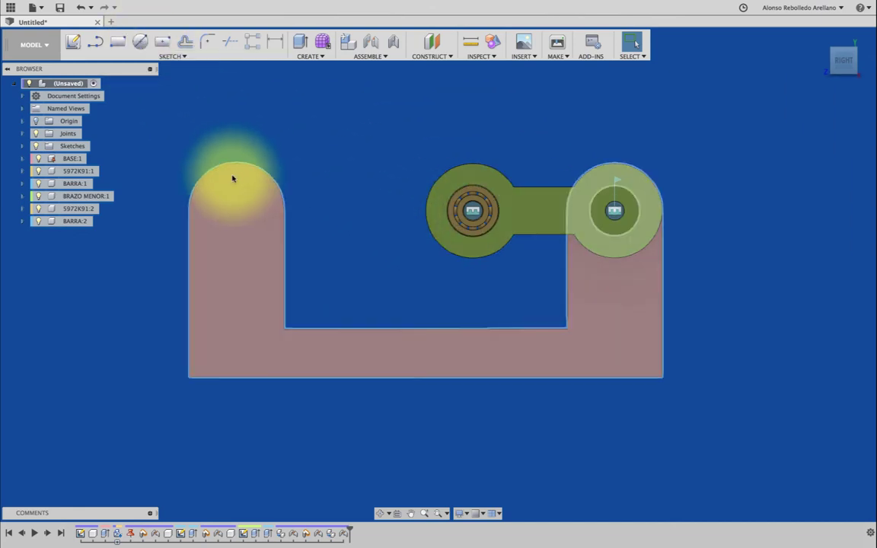
{"action": "left_click", "coordinate": [230, 178]}
{"action": "left_click", "coordinate": [94, 158]}
{"action": "key", "text": "c"}
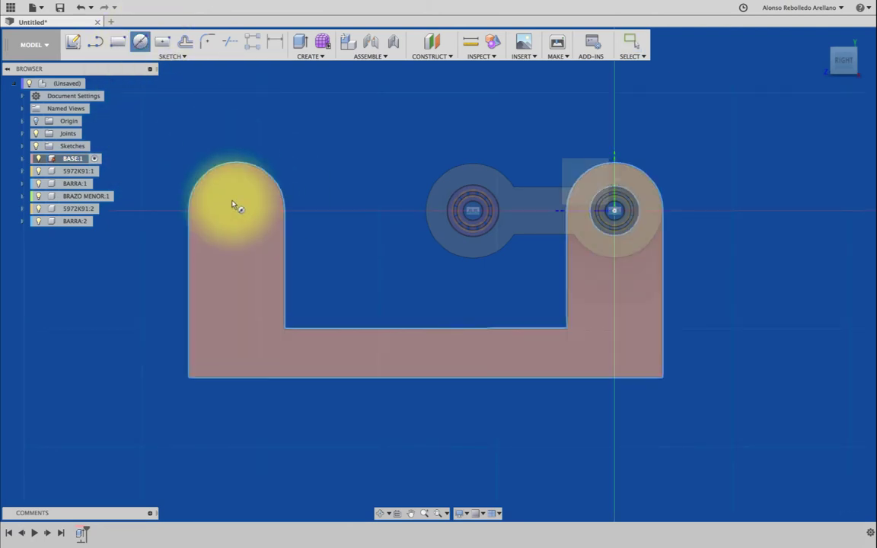
{"action": "left_click", "coordinate": [236, 206]}
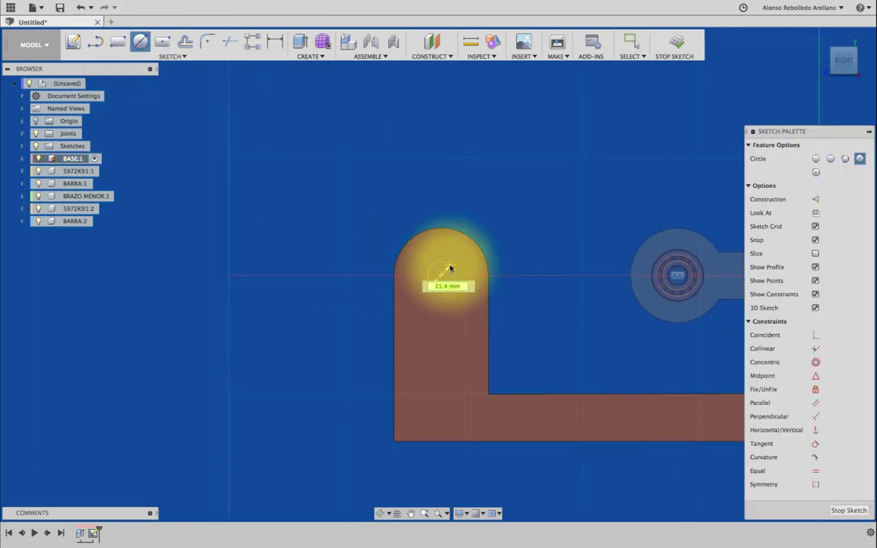
{"action": "key", "text": "Escape"}
Step: Extrude-cut the circle through the base as a hole, then reactivate the assembly
{"action": "key", "text": "e"}
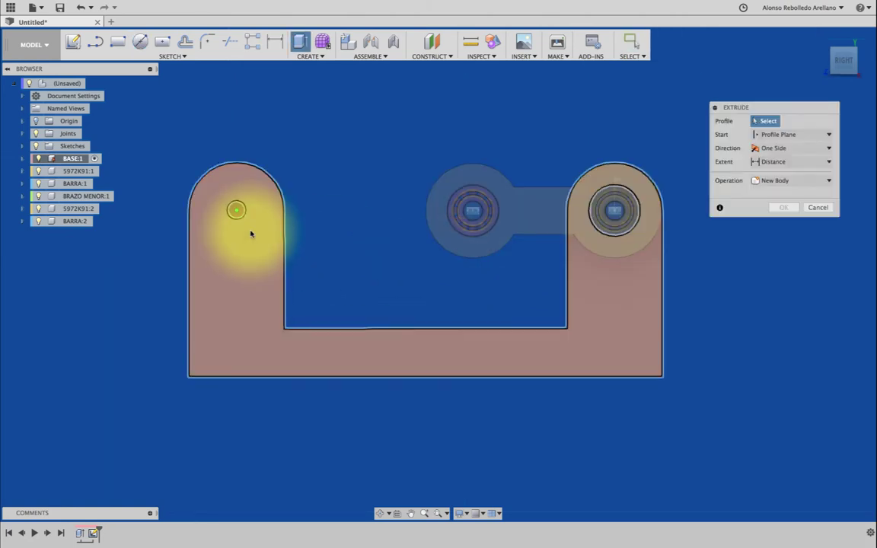
{"action": "left_click", "coordinate": [235, 208]}
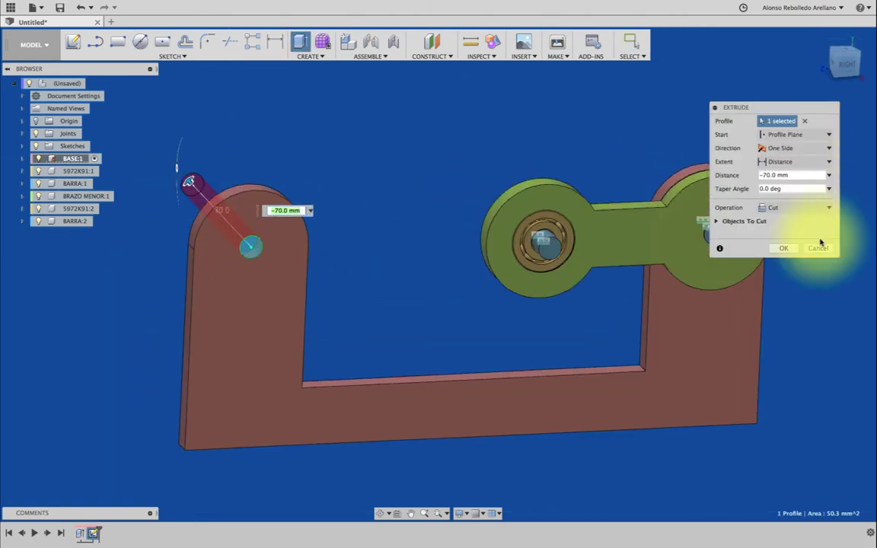
{"action": "left_click", "coordinate": [782, 236]}
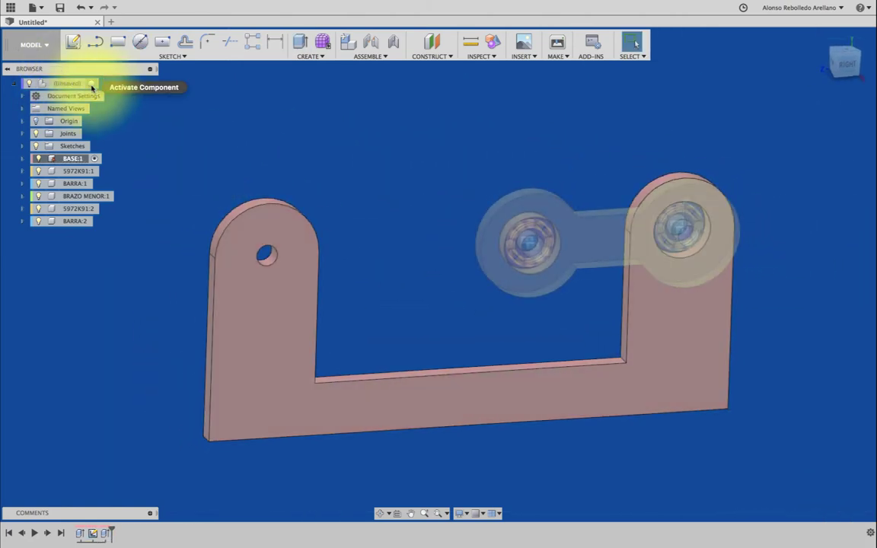
{"action": "left_click", "coordinate": [93, 83]}
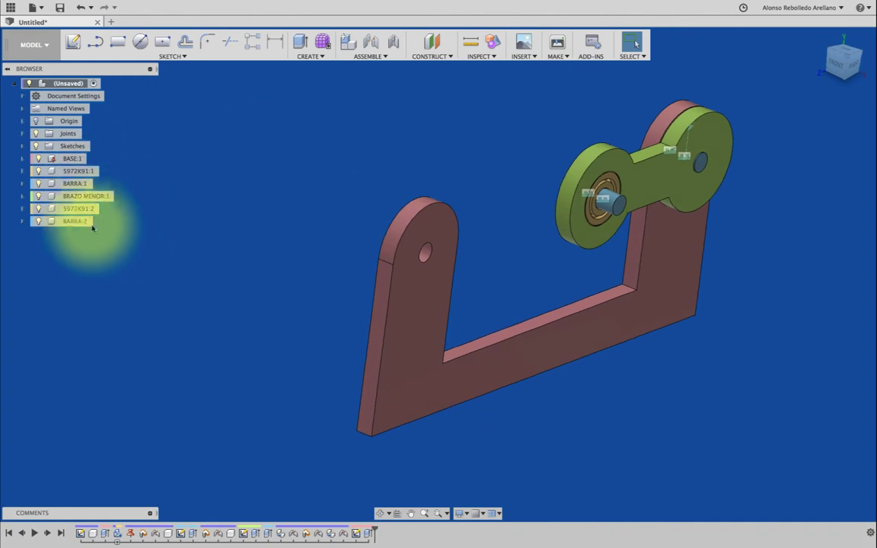
Step: Paste pin BARRA:3 and move it −70.1 mm X, −22.8 mm Y toward the left post
{"action": "key", "text": "ctrl+v"}
{"action": "left_click_drag", "start_coordinate": [587, 211], "coordinate": [454, 205]}
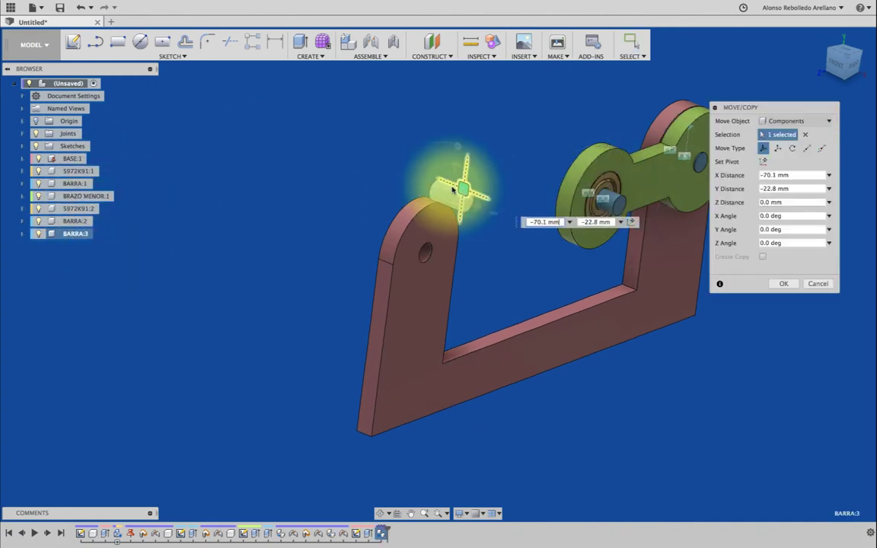
{"action": "left_click", "coordinate": [779, 285]}
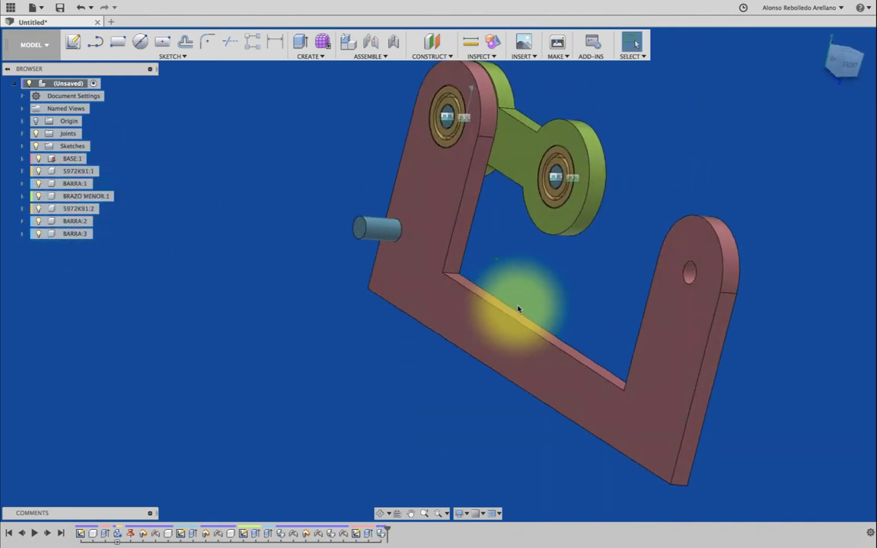
Step: Rigidly joint BARRA:3 into the hole in the base's left post
{"action": "key", "text": "j"}
{"action": "left_click", "coordinate": [361, 228]}
{"action": "left_click", "coordinate": [688, 272]}
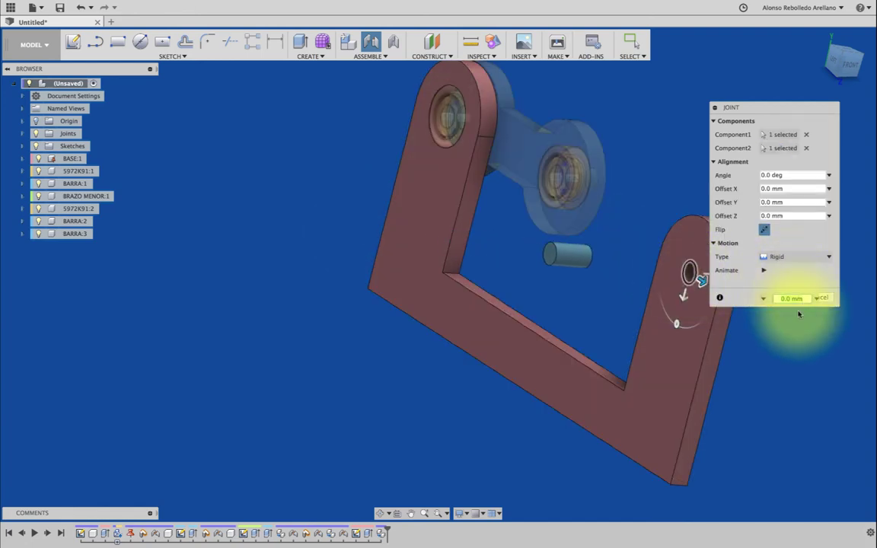
{"action": "left_click_drag", "start_coordinate": [800, 107], "coordinate": [790, 79]}
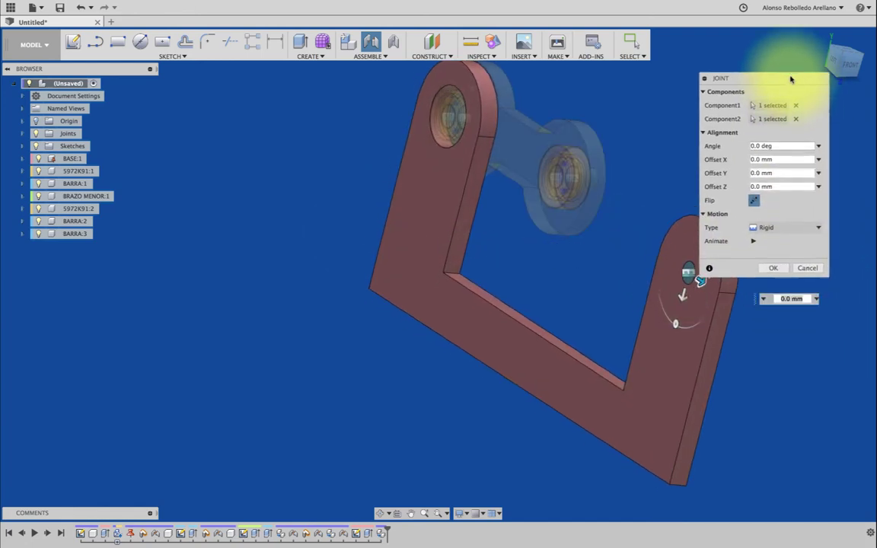
{"action": "left_click", "coordinate": [773, 266]}
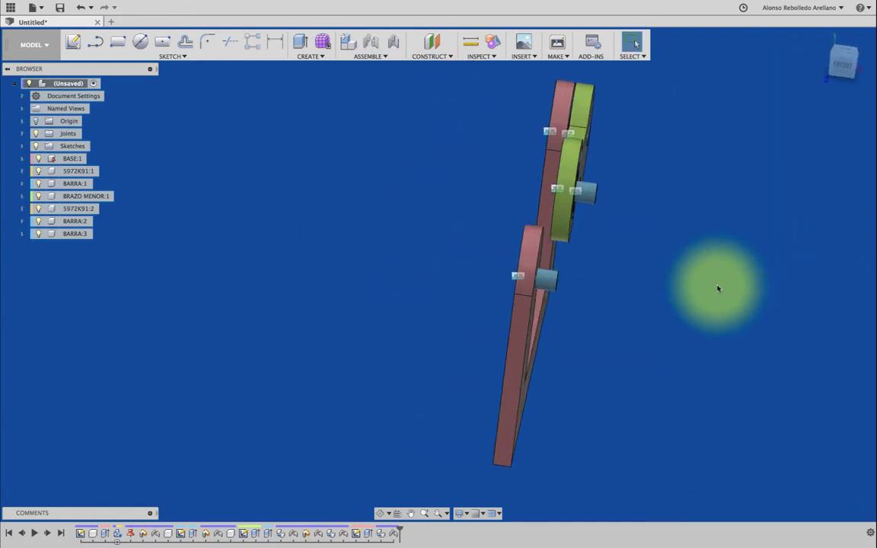
Step: Extrude a cylindrical shaft from the round face on the left upright
{"action": "left_click", "coordinate": [301, 41]}
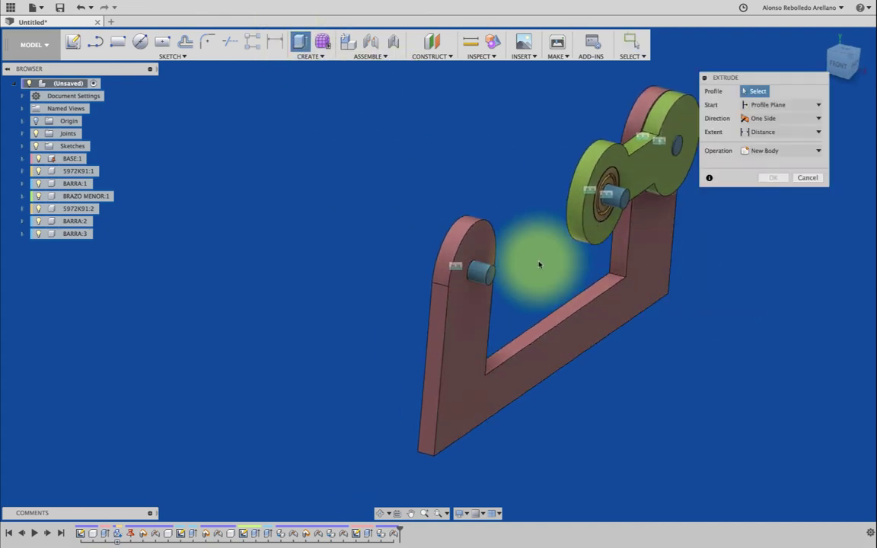
{"action": "left_click", "coordinate": [492, 280]}
{"action": "left_click", "coordinate": [773, 205]}
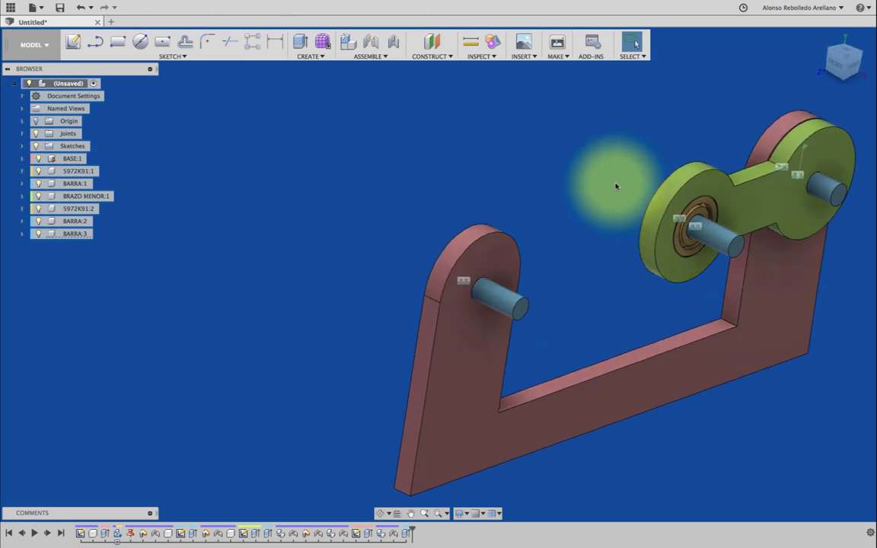
{"action": "left_click", "coordinate": [75, 83]}
Step: Create a new component named BRAZO RANURA in the assembly
{"action": "right_click", "coordinate": [75, 85]}
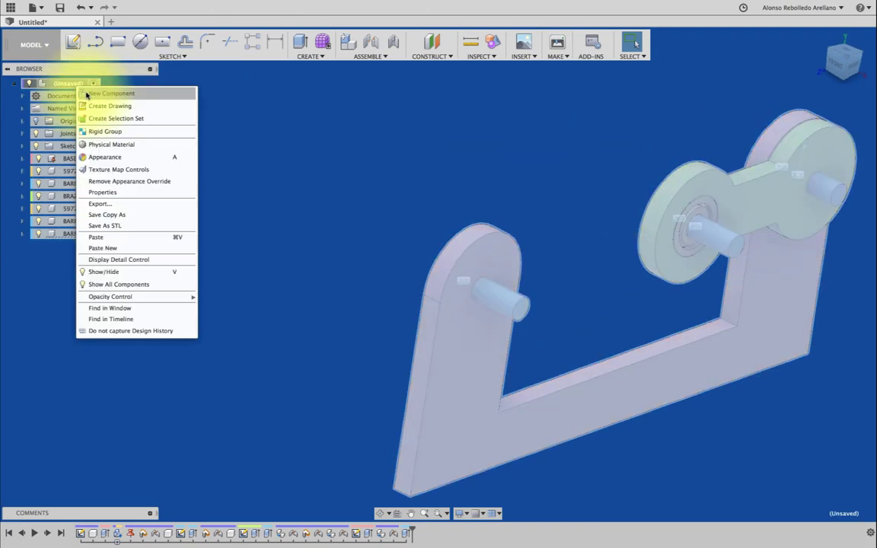
{"action": "left_click", "coordinate": [88, 93]}
{"action": "type", "text": "BRAZO"}
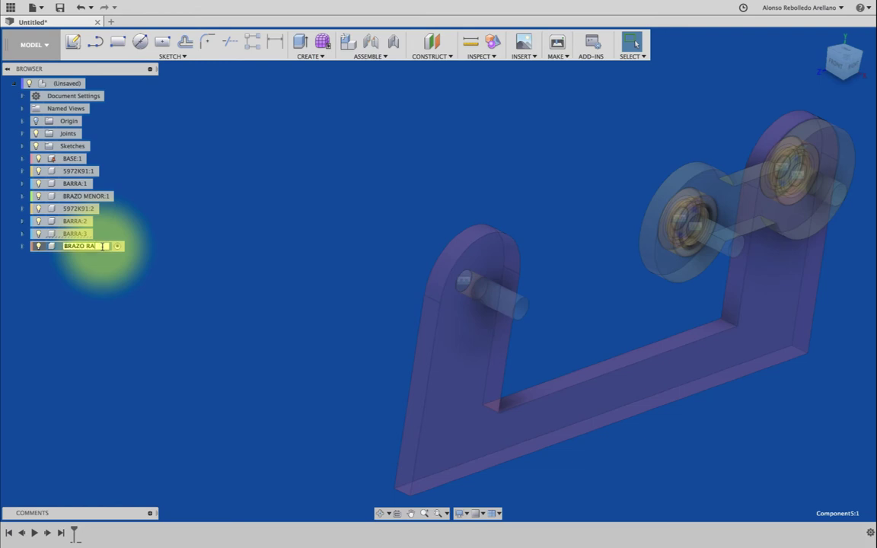
{"action": "type", "text": "RA"}
{"action": "key", "text": "Return"}
Step: Start a sketch on the arm face and draw a circle centred on the arm's pivot
{"action": "left_click", "coordinate": [72, 42]}
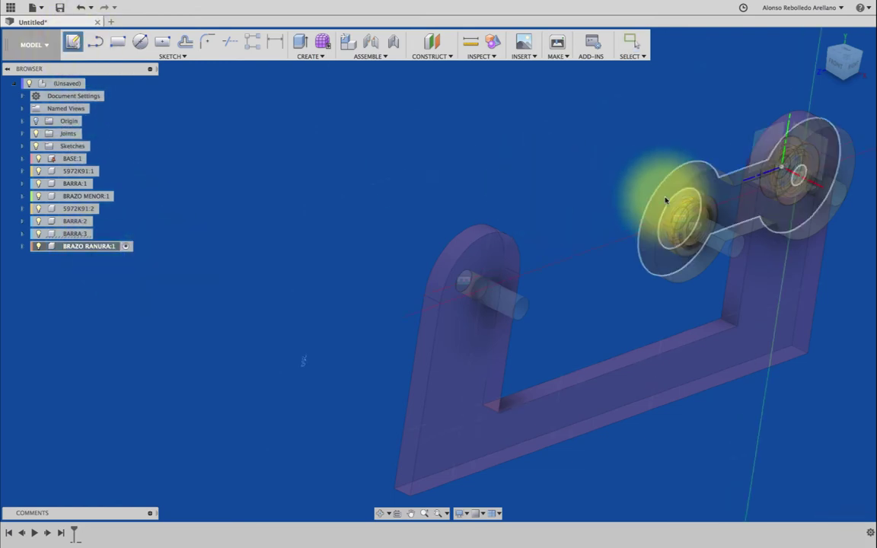
{"action": "left_click", "coordinate": [732, 204]}
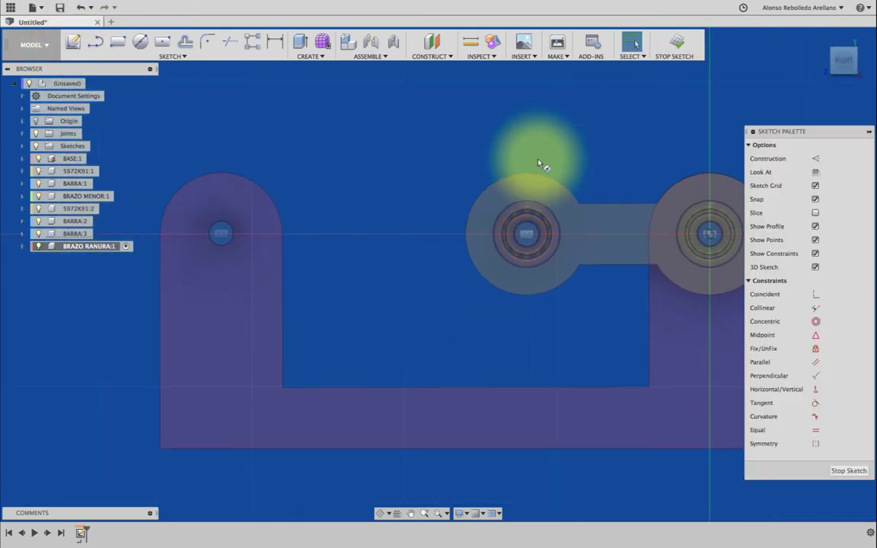
{"action": "key", "text": "c"}
{"action": "left_click", "coordinate": [526, 234]}
{"action": "type", "text": "8"}
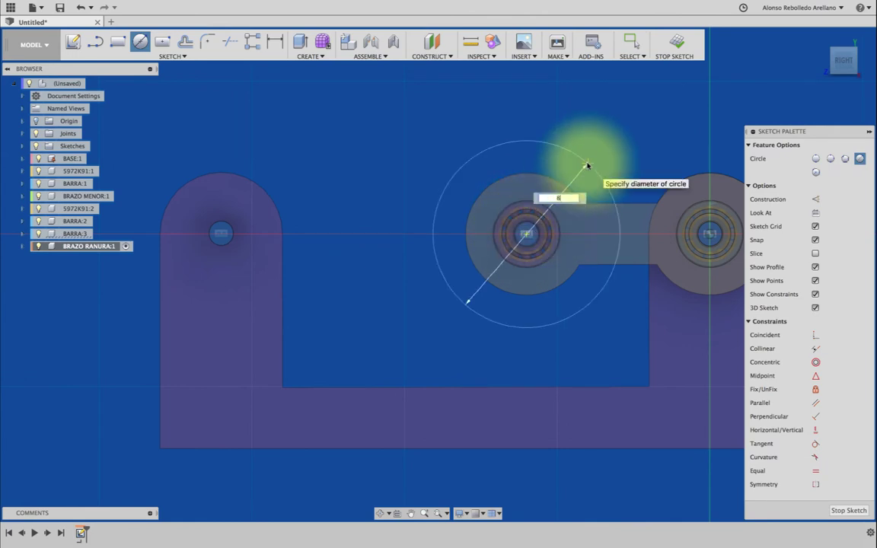
{"action": "key", "text": "Return"}
{"action": "key", "text": "Escape"}
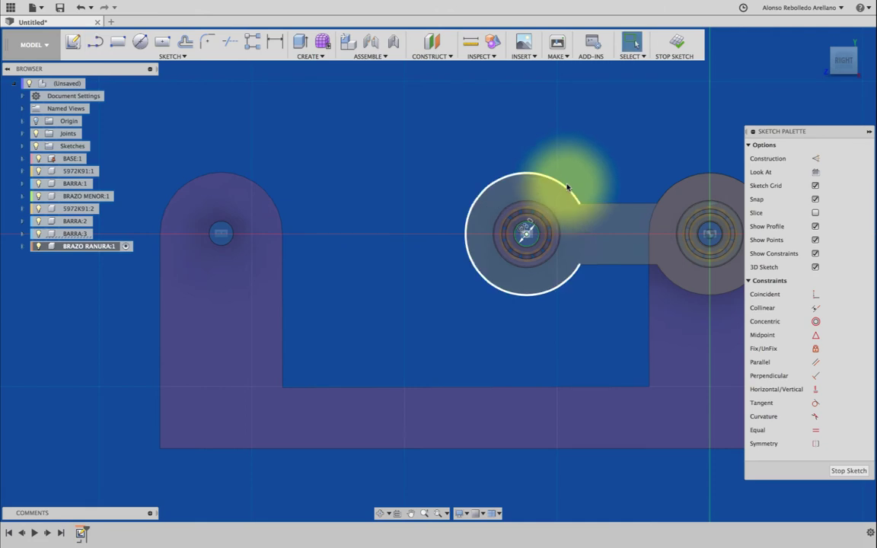
Step: Draw a horizontal line leftward from the circle's centre
{"action": "key", "text": "c"}
{"action": "left_click", "coordinate": [524, 233]}
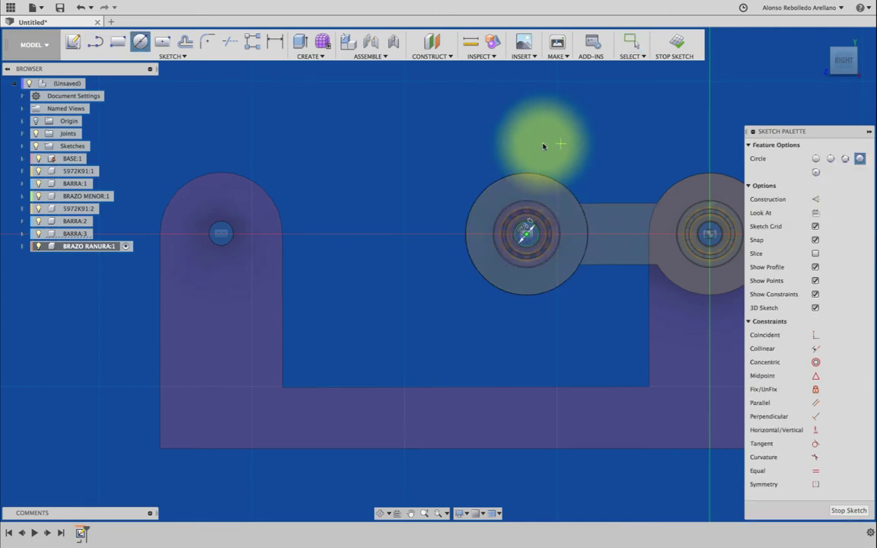
{"action": "left_click", "coordinate": [525, 233]}
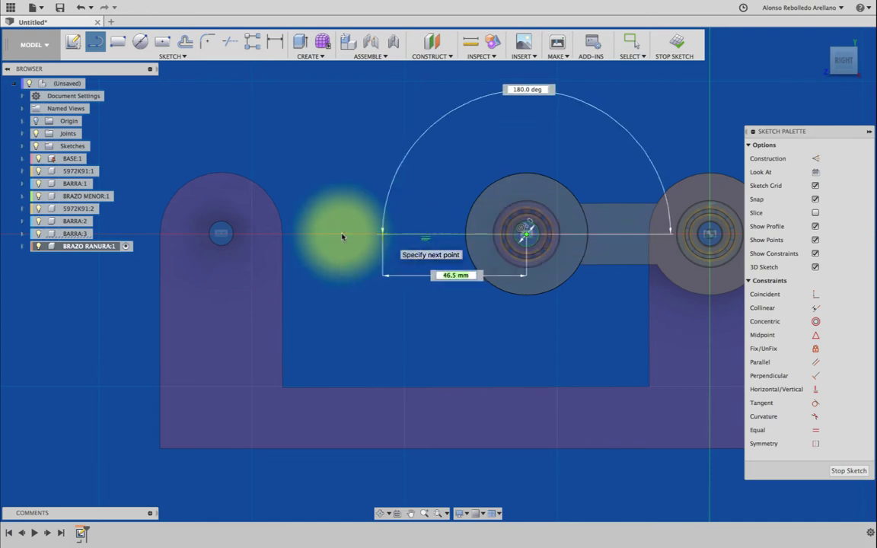
{"action": "scroll", "coordinate": [110, 210], "scroll_direction": "down", "scroll_amount": 2}
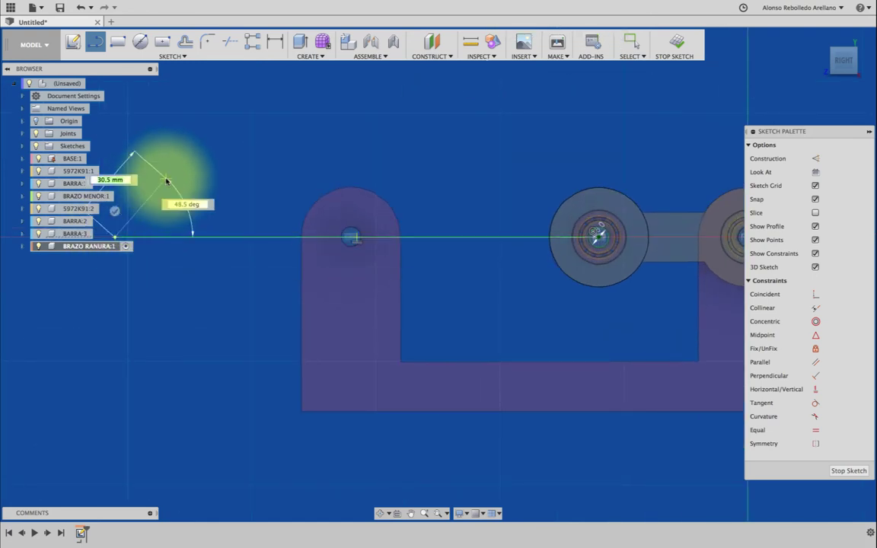
{"action": "mouse_move", "coordinate": [167, 180]}
{"action": "middle_mouse_down"}
{"action": "mouse_move", "coordinate": [239, 186]}
{"action": "mouse_move", "coordinate": [255, 130]}
{"action": "middle_mouse_up"}
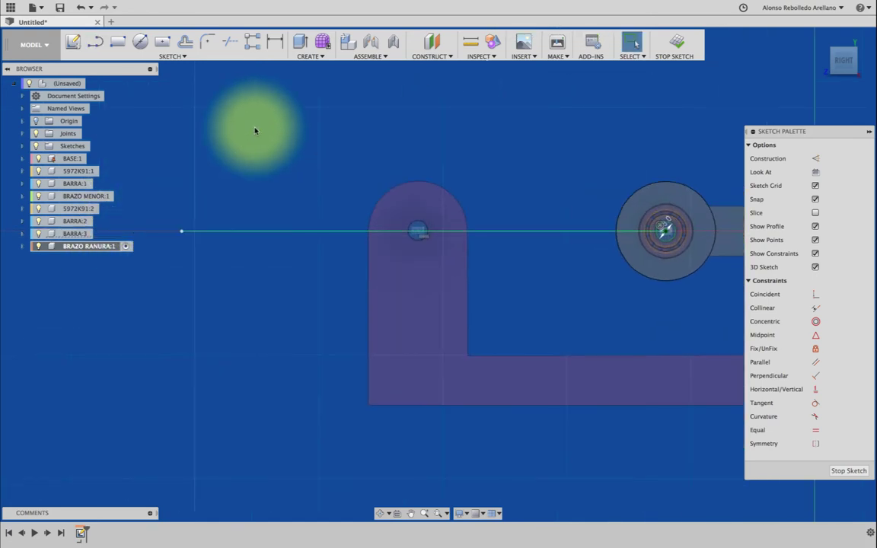
{"action": "left_click", "coordinate": [156, 56]}
Step: Draw a 9 mm wide centre-to-centre slot starting at the line's end
{"action": "left_click", "coordinate": [297, 144]}
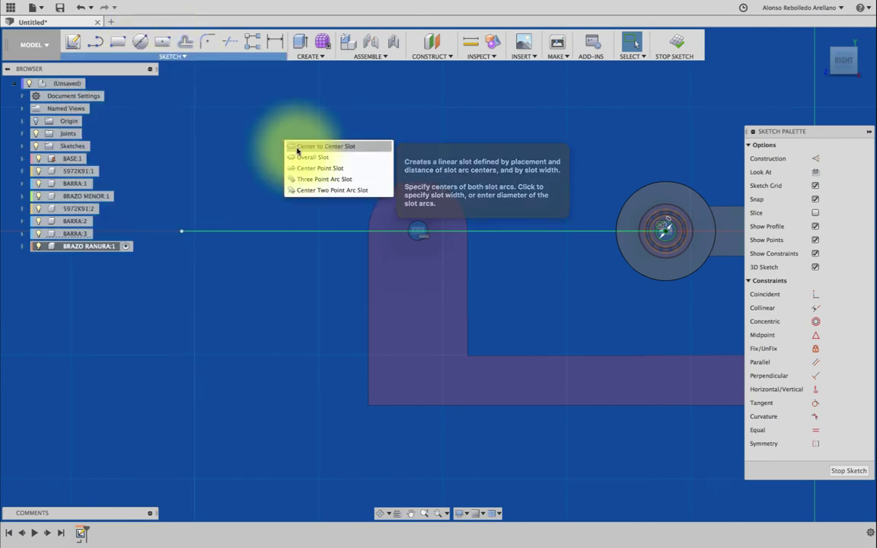
{"action": "left_click", "coordinate": [182, 231]}
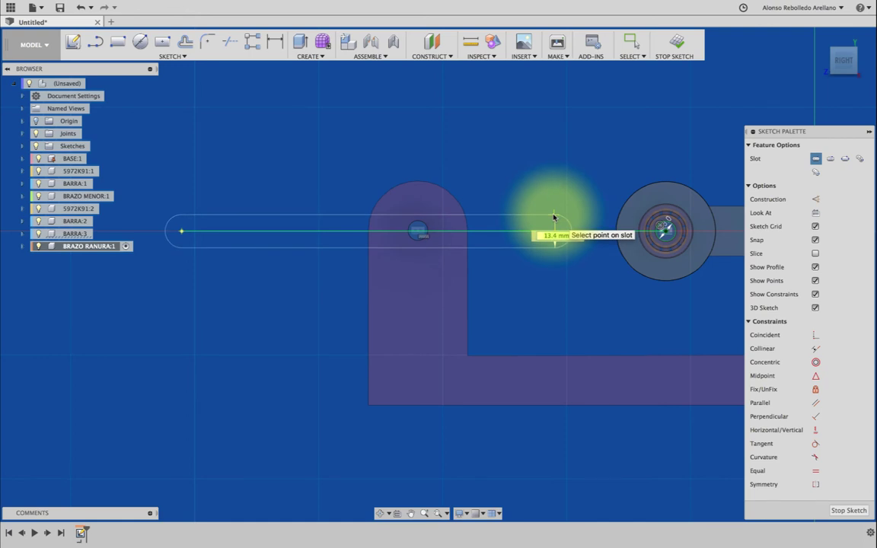
{"action": "type", "text": "9"}
{"action": "key", "text": "Return"}
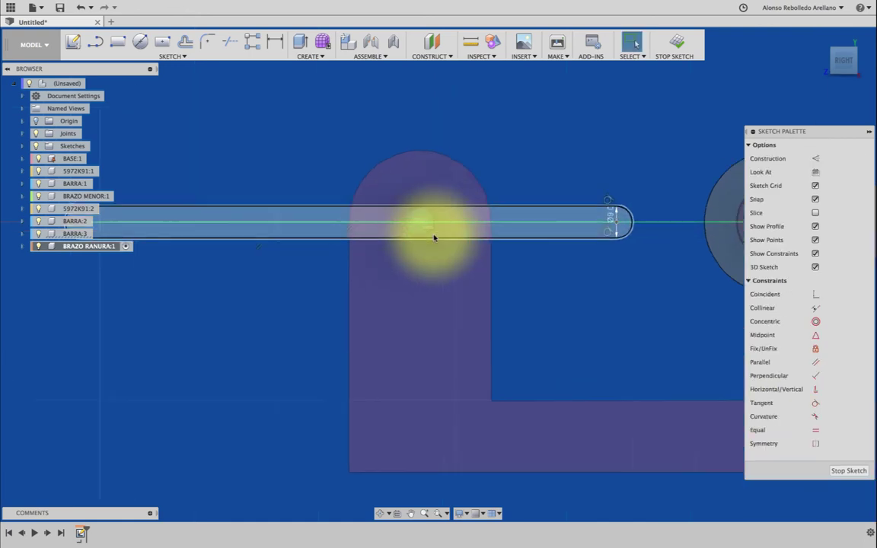
{"action": "scroll", "coordinate": [434, 237], "scroll_direction": "up", "scroll_amount": 3}
{"action": "scroll", "coordinate": [450, 170], "scroll_direction": "down", "scroll_amount": 1}
{"action": "scroll", "coordinate": [450, 170], "scroll_direction": "down", "scroll_amount": 2}
Step: Offset the slot outline outward and offset the centre line 8 mm to each side
{"action": "key", "text": "o"}
{"action": "left_click", "coordinate": [392, 208]}
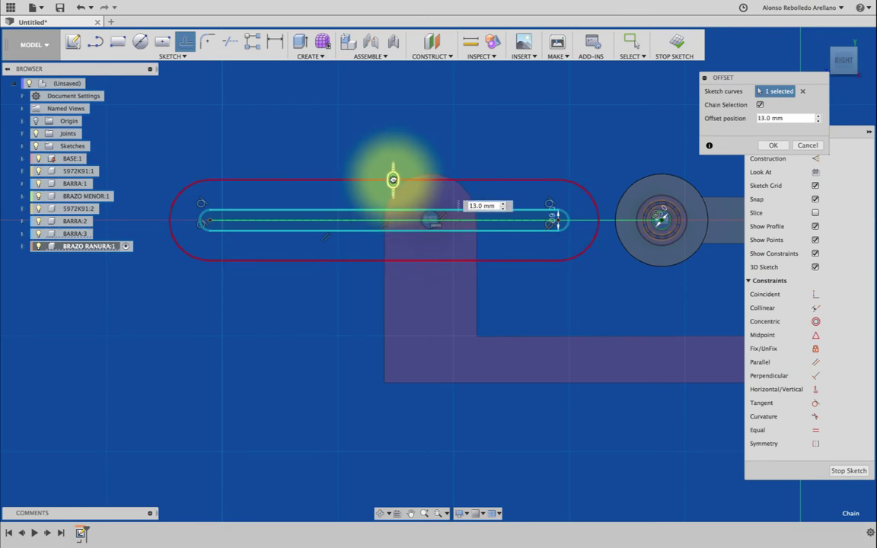
{"action": "key", "text": "Return"}
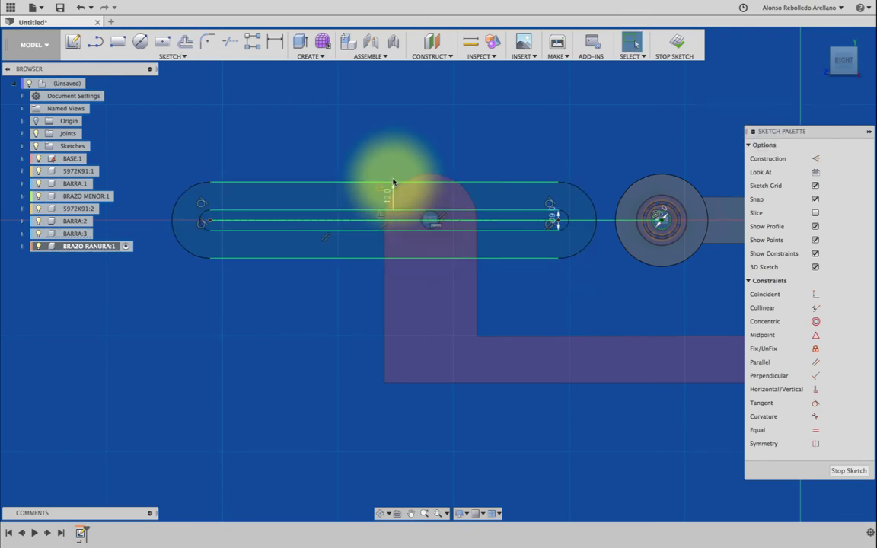
{"action": "middle_click_drag", "start_coordinate": [518, 156], "coordinate": [446, 137]}
{"action": "key", "text": "o"}
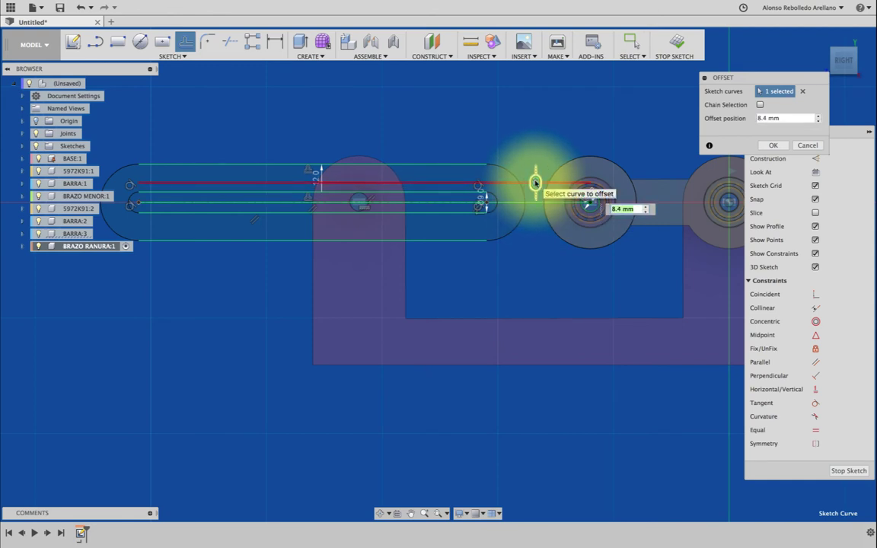
{"action": "type", "text": "8"}
{"action": "key", "text": "Return"}
{"action": "key", "text": "o"}
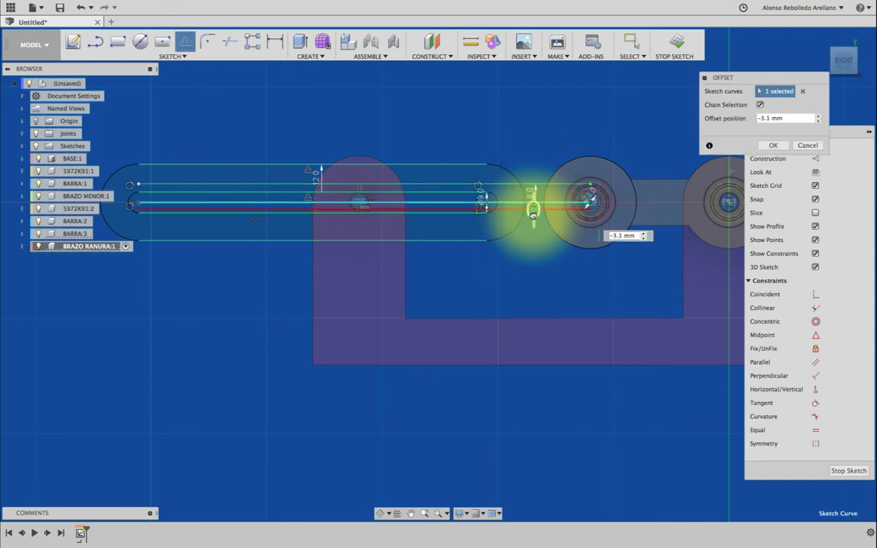
{"action": "type", "text": "8"}
{"action": "key", "text": "Return"}
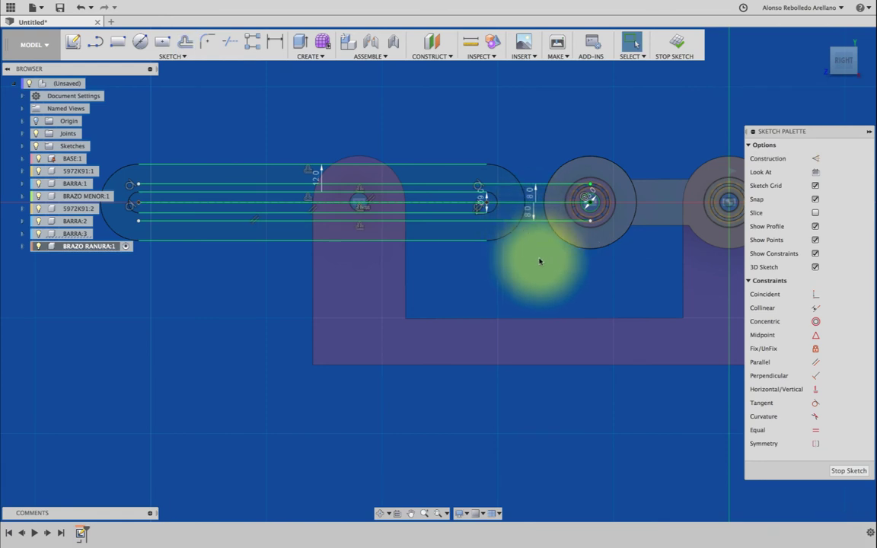
Step: Trim the extra lines and arcs so the slotted arm joins the pivot circle
{"action": "left_click", "coordinate": [511, 221]}
{"action": "left_click", "coordinate": [509, 183]}
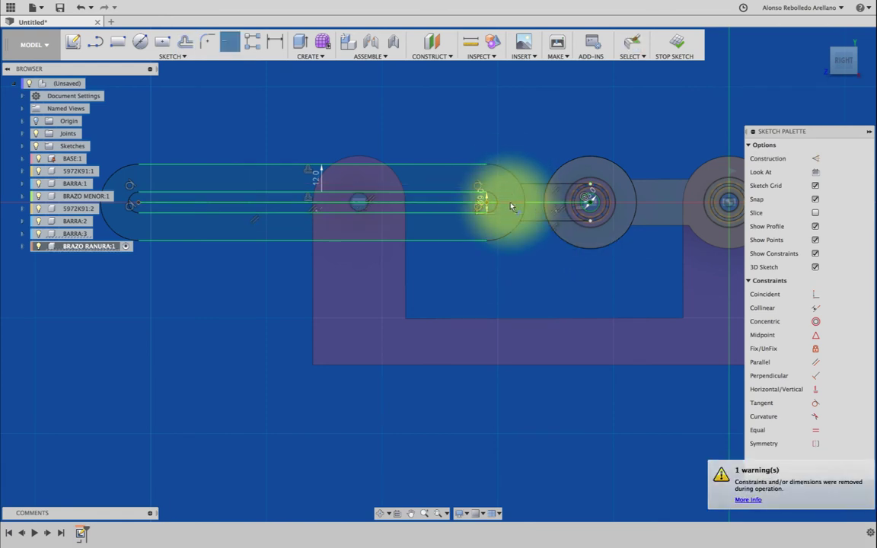
{"action": "left_click", "coordinate": [557, 204]}
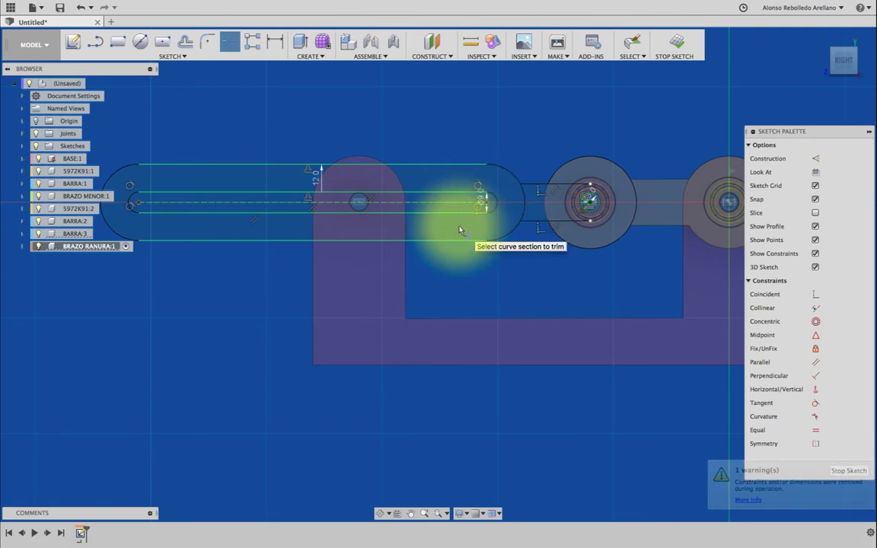
{"action": "scroll", "coordinate": [462, 227], "scroll_direction": "left", "scroll_amount": 3}
{"action": "left_click", "coordinate": [345, 211]}
{"action": "scroll", "coordinate": [457, 275], "scroll_direction": "right", "scroll_amount": 1}
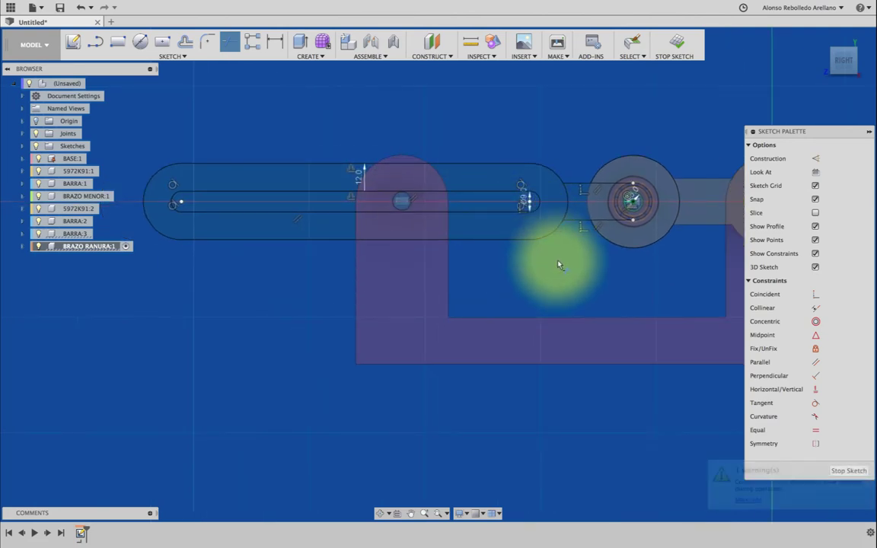
{"action": "left_click", "coordinate": [567, 212]}
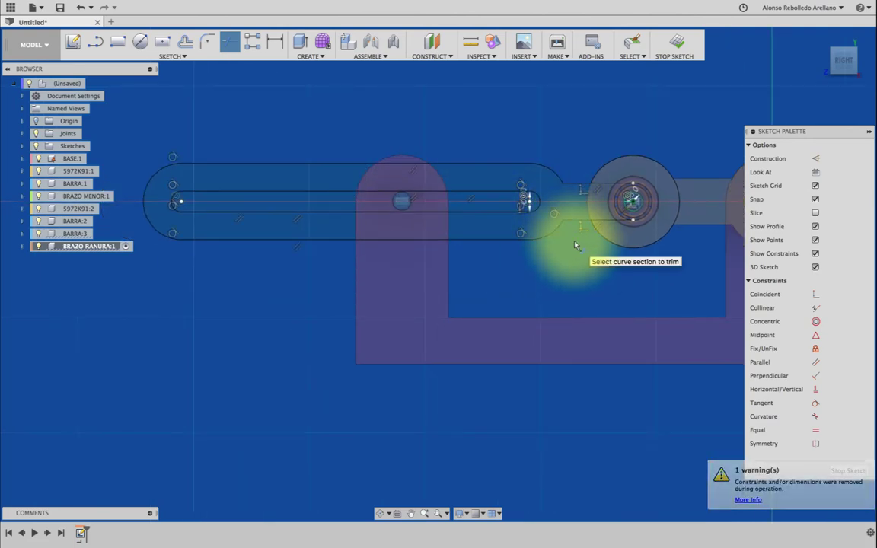
{"action": "left_click", "coordinate": [626, 222]}
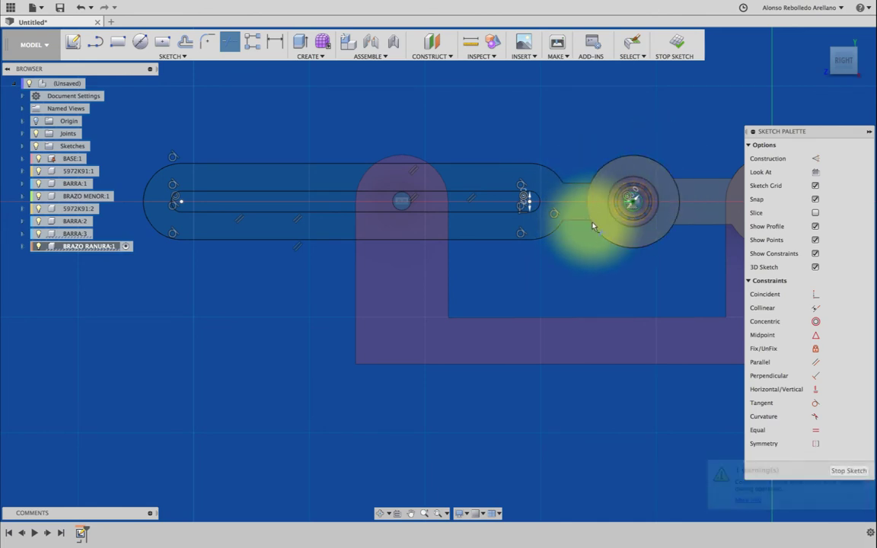
Step: Extrude the slotted arm profile and make the slotted arm the active component
{"action": "key", "text": "e"}
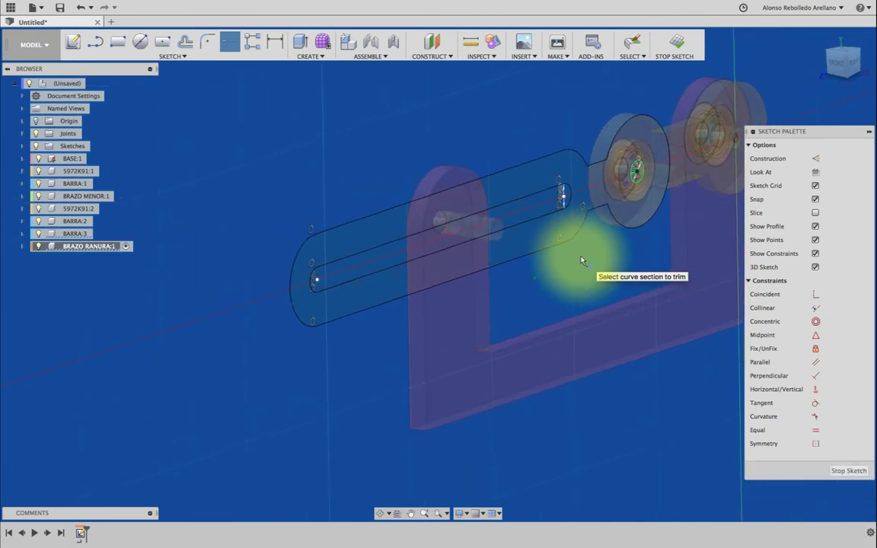
{"action": "left_click", "coordinate": [575, 223]}
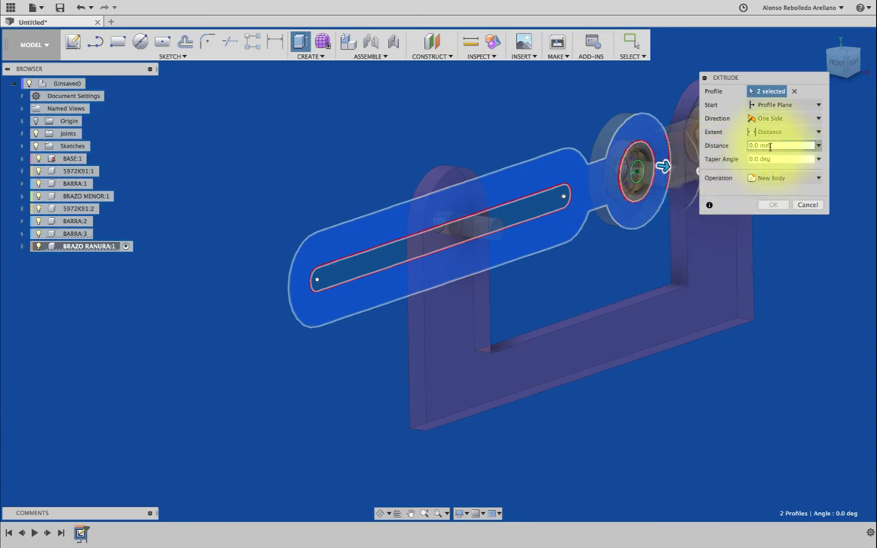
{"action": "left_click", "coordinate": [769, 204]}
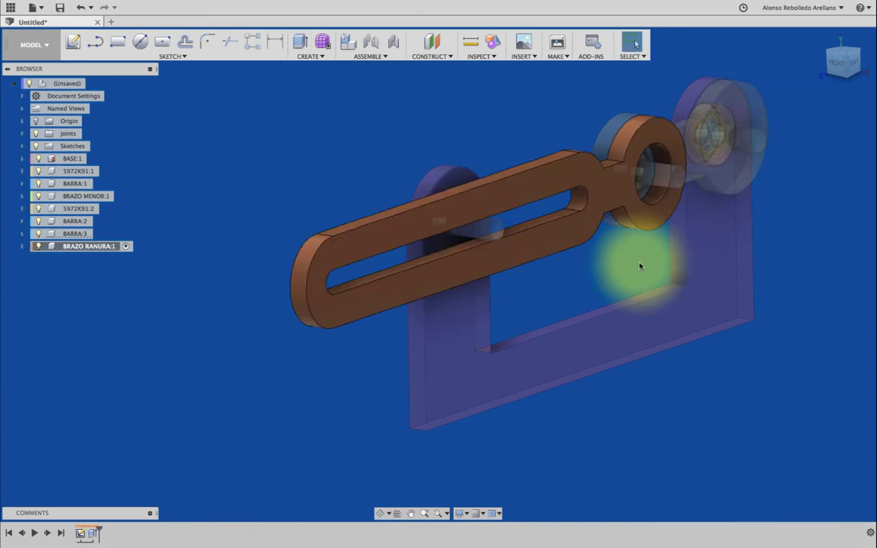
{"action": "left_click", "coordinate": [93, 83]}
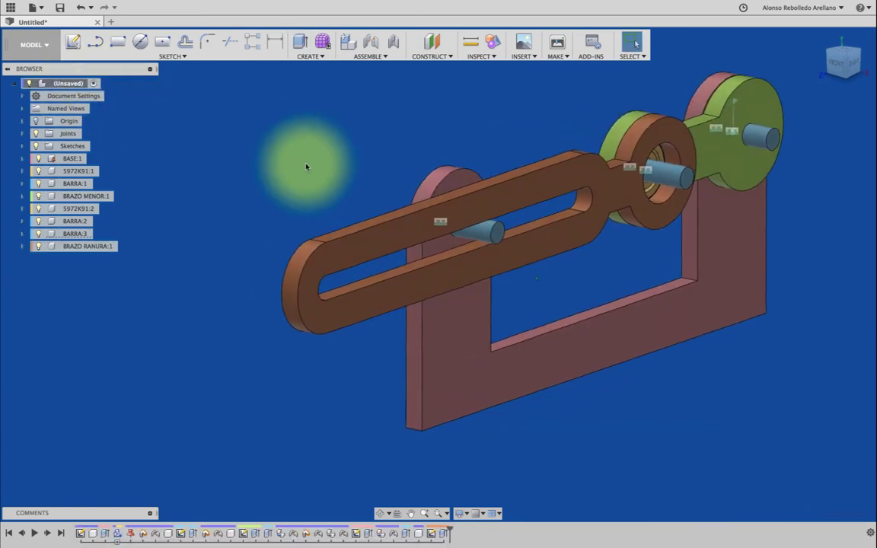
{"action": "middle_click_drag", "start_coordinate": [306, 166], "coordinate": [611, 190], "text": "shift"}
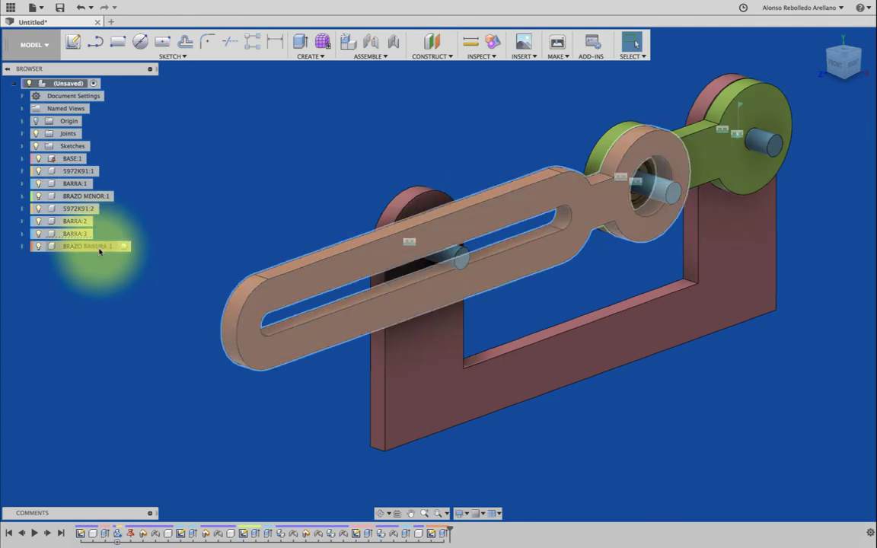
{"action": "left_click", "coordinate": [125, 246]}
Step: Extrude the ring profile at the arm's round end
{"action": "key", "text": "e"}
{"action": "left_click", "coordinate": [651, 167]}
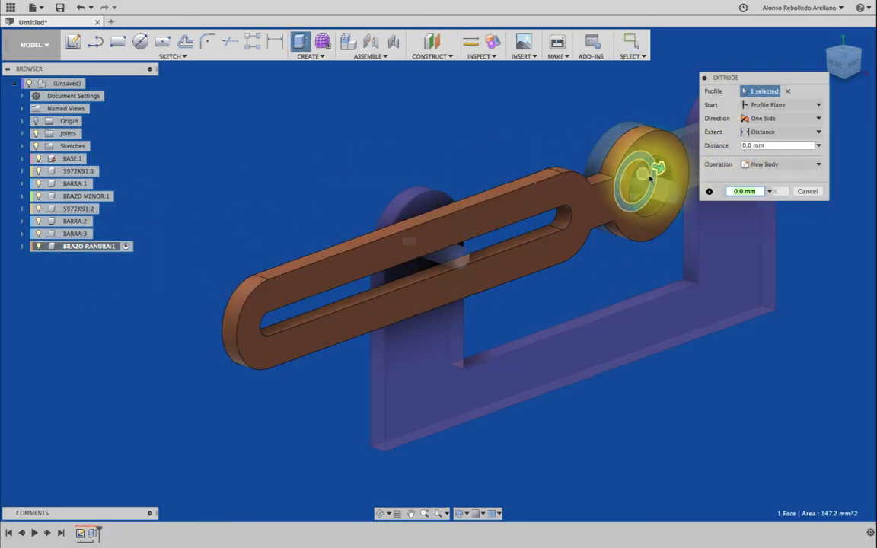
{"action": "scroll", "coordinate": [633, 206], "scroll_direction": "up", "scroll_amount": 2}
{"action": "scroll", "coordinate": [635, 207], "scroll_direction": "up", "scroll_amount": 2}
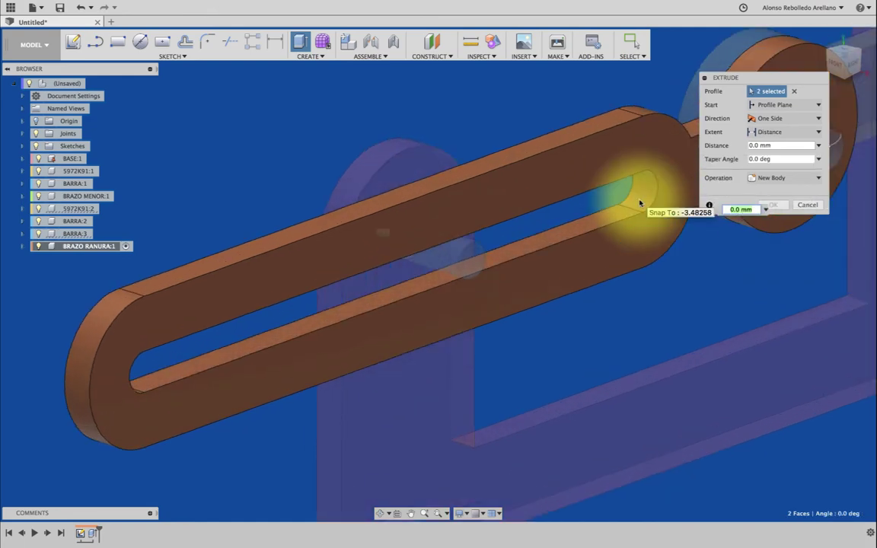
{"action": "scroll", "coordinate": [643, 213], "scroll_direction": "up", "scroll_amount": 2}
{"action": "scroll", "coordinate": [662, 227], "scroll_direction": "up", "scroll_amount": 2}
{"action": "left_click_drag", "start_coordinate": [648, 204], "coordinate": [691, 229]}
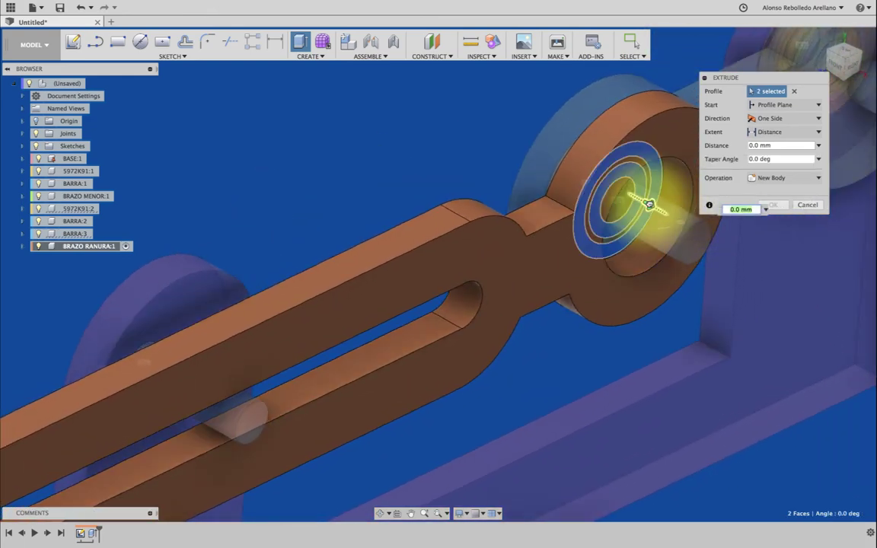
{"action": "left_click", "coordinate": [773, 205]}
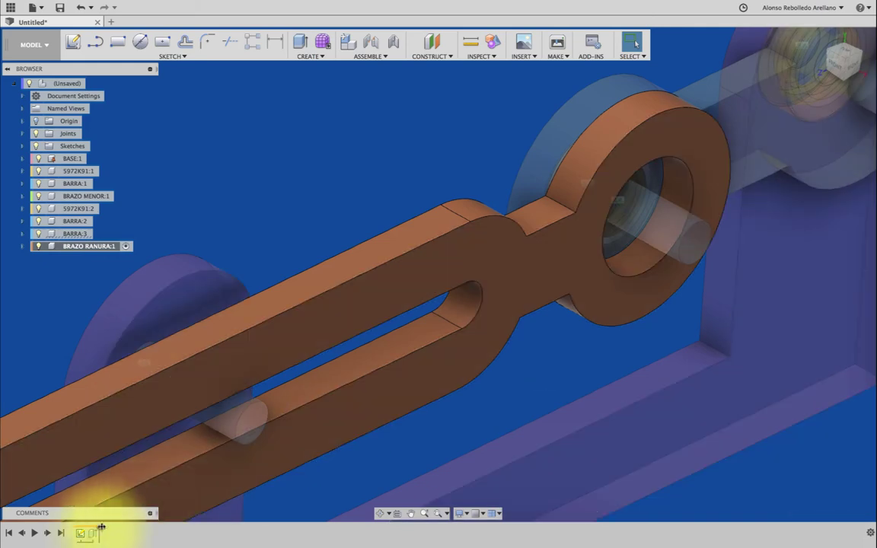
Step: Edit the ring extrusion to include the inner circle, making it 7 mm
{"action": "right_click", "coordinate": [91, 533]}
{"action": "left_click", "coordinate": [145, 431]}
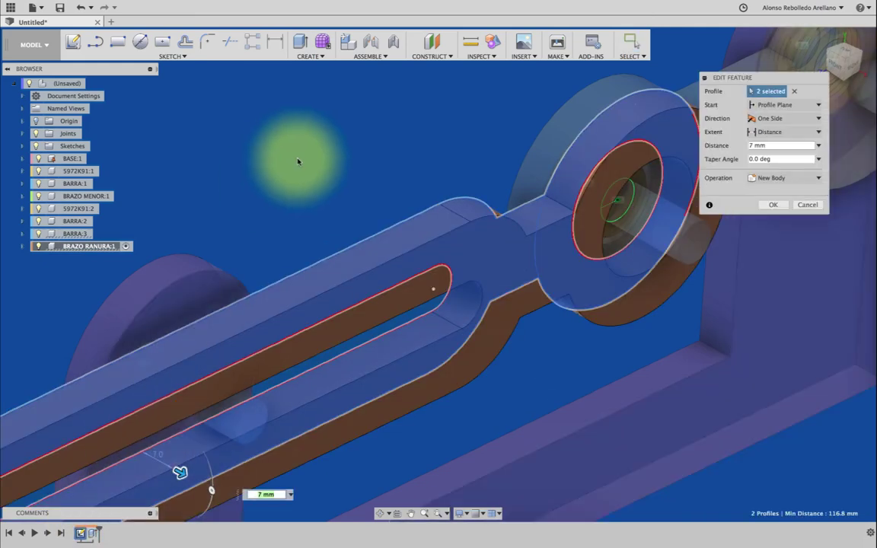
{"action": "left_click", "coordinate": [609, 175]}
{"action": "left_click", "coordinate": [773, 205]}
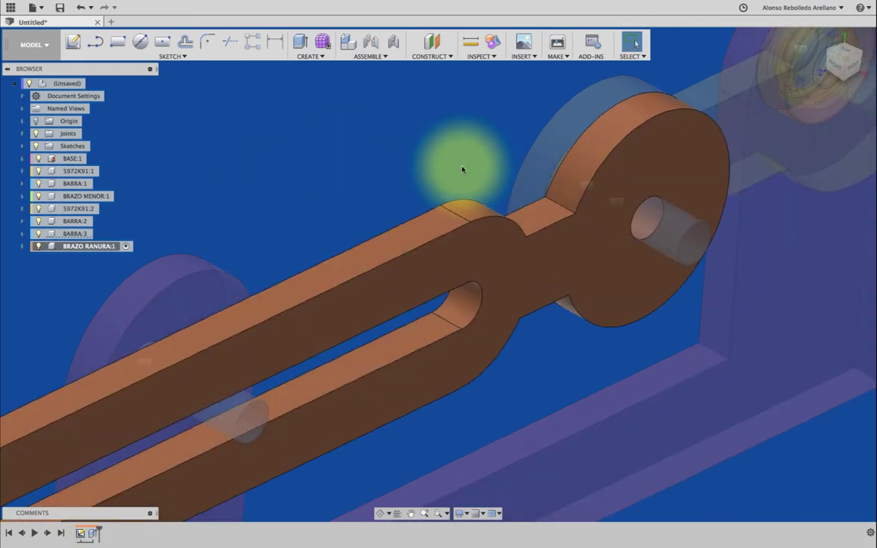
{"action": "mouse_move", "coordinate": [462, 168]}
{"action": "middle_mouse_down", "text": "shift"}
{"action": "mouse_move", "coordinate": [397, 126]}
{"action": "mouse_move", "coordinate": [386, 133]}
{"action": "middle_mouse_up", "text": "shift"}
Step: From the root assembly, cut-extrude the shaft's circular profile to trim the pin
{"action": "left_click", "coordinate": [90, 83]}
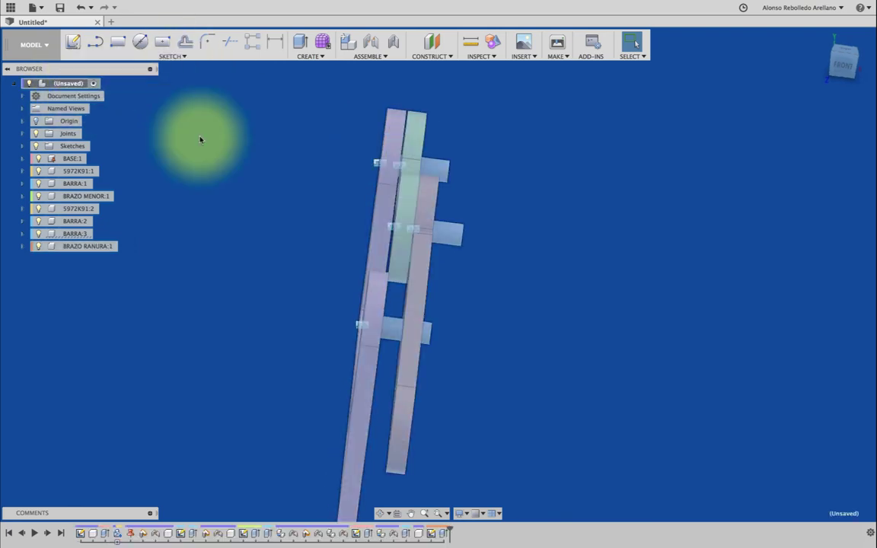
{"action": "mouse_move", "coordinate": [199, 137]}
{"action": "middle_mouse_down", "text": "shift"}
{"action": "mouse_move", "coordinate": [322, 186]}
{"action": "mouse_move", "coordinate": [371, 172]}
{"action": "mouse_move", "coordinate": [514, 367]}
{"action": "middle_mouse_up", "text": "shift"}
{"action": "scroll", "coordinate": [515, 367], "scroll_direction": "up", "scroll_amount": 2}
{"action": "scroll", "coordinate": [514, 366], "scroll_direction": "up", "scroll_amount": 3}
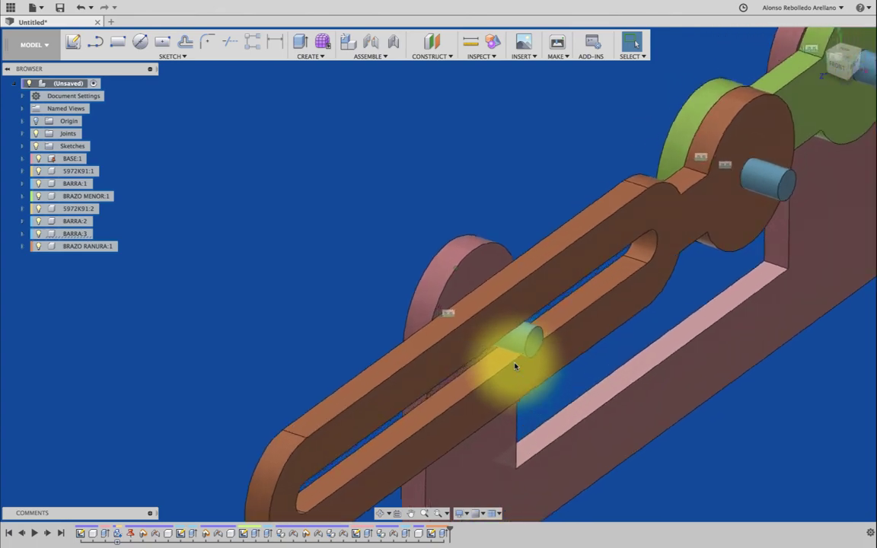
{"action": "scroll", "coordinate": [515, 367], "scroll_direction": "up", "scroll_amount": 3}
{"action": "scroll", "coordinate": [503, 361], "scroll_direction": "up", "scroll_amount": 1}
{"action": "left_click", "coordinate": [300, 42]}
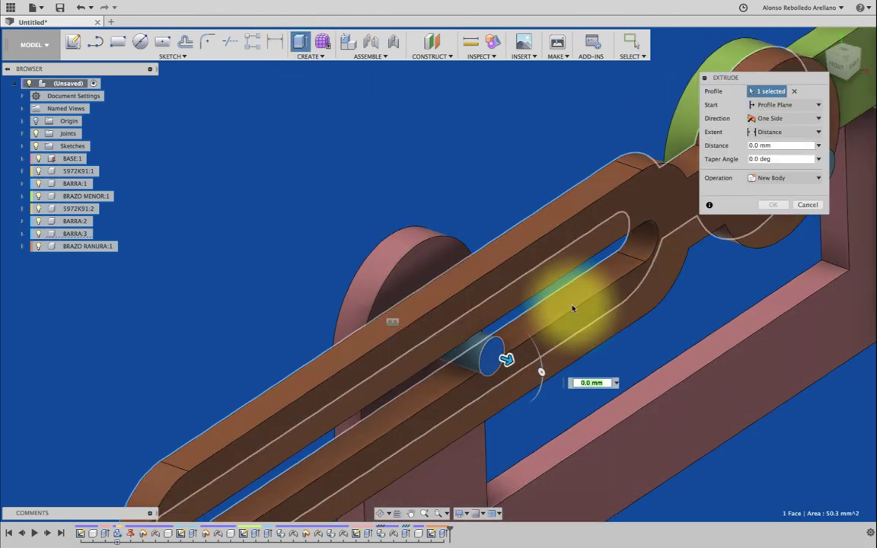
{"action": "left_click", "coordinate": [835, 61]}
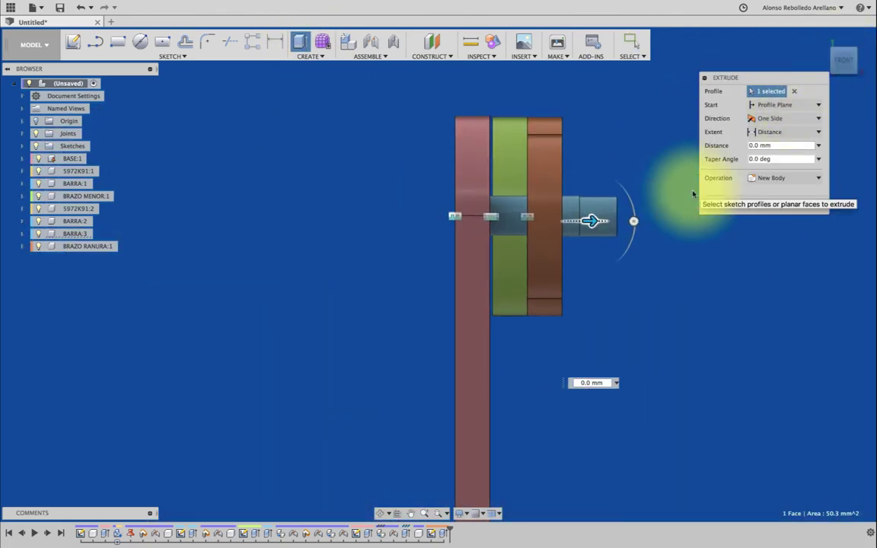
{"action": "left_click_drag", "start_coordinate": [581, 222], "coordinate": [593, 223]}
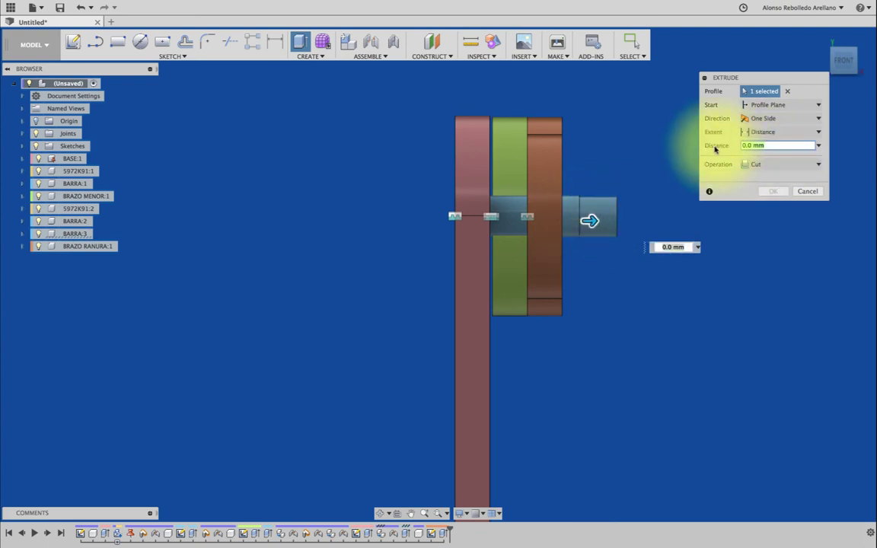
{"action": "left_click", "coordinate": [773, 219]}
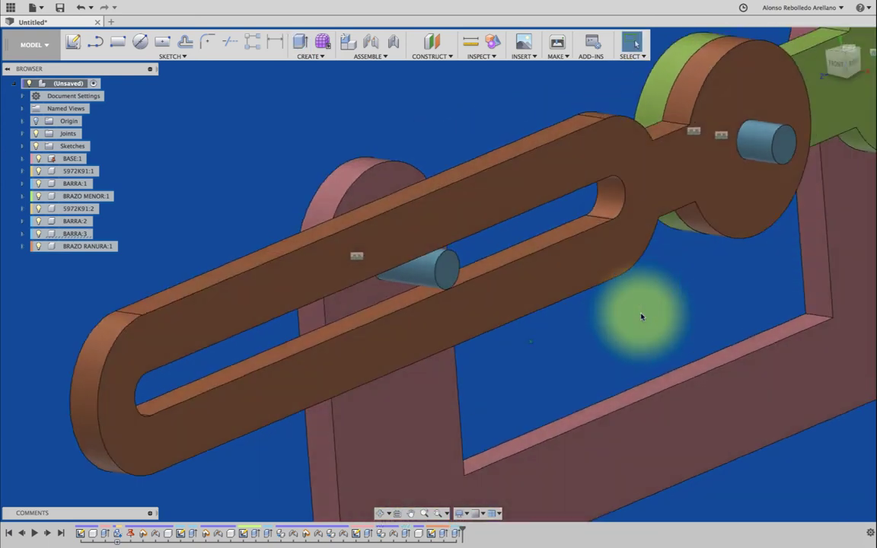
Step: Swing the small green arm around its pivot to check movement
{"action": "mouse_move", "coordinate": [641, 315]}
{"action": "left_mouse_down"}
{"action": "mouse_move", "coordinate": [729, 143]}
{"action": "mouse_move", "coordinate": [632, 162]}
{"action": "mouse_move", "coordinate": [610, 152]}
{"action": "left_mouse_up"}
{"action": "middle_click_drag", "start_coordinate": [577, 271], "coordinate": [665, 386], "text": "shift"}
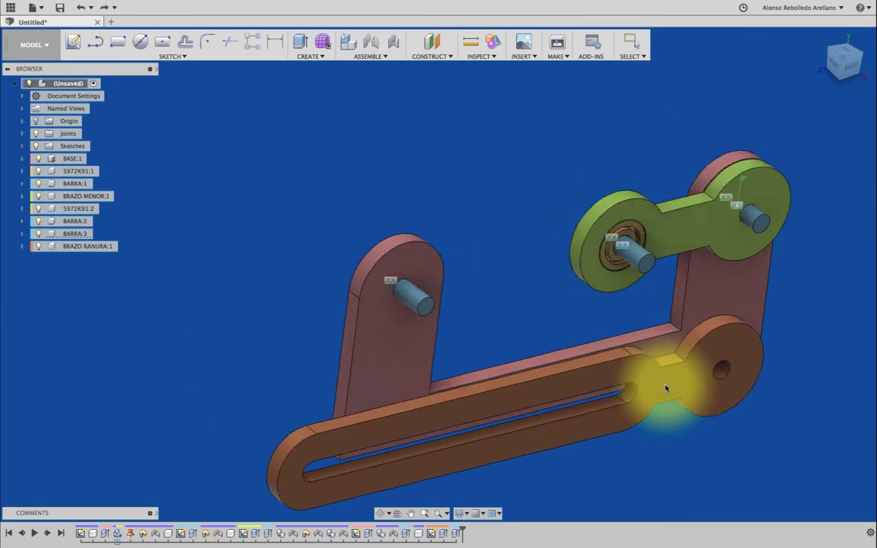
{"action": "scroll", "coordinate": [666, 386], "scroll_direction": "up", "scroll_amount": 5}
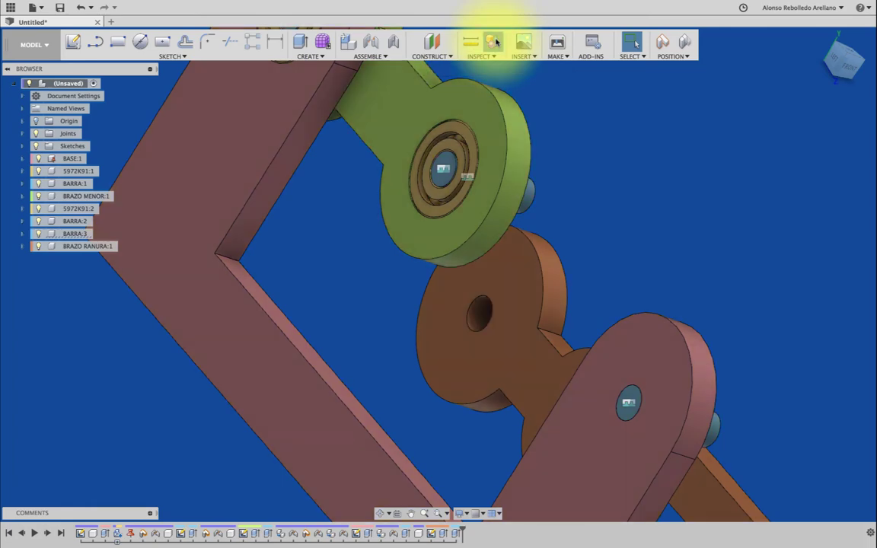
Step: Join the slotted arm's end hole to the green arm's shaft with a revolute joint
{"action": "key", "text": "j"}
{"action": "left_click", "coordinate": [404, 280]}
{"action": "left_click", "coordinate": [479, 313]}
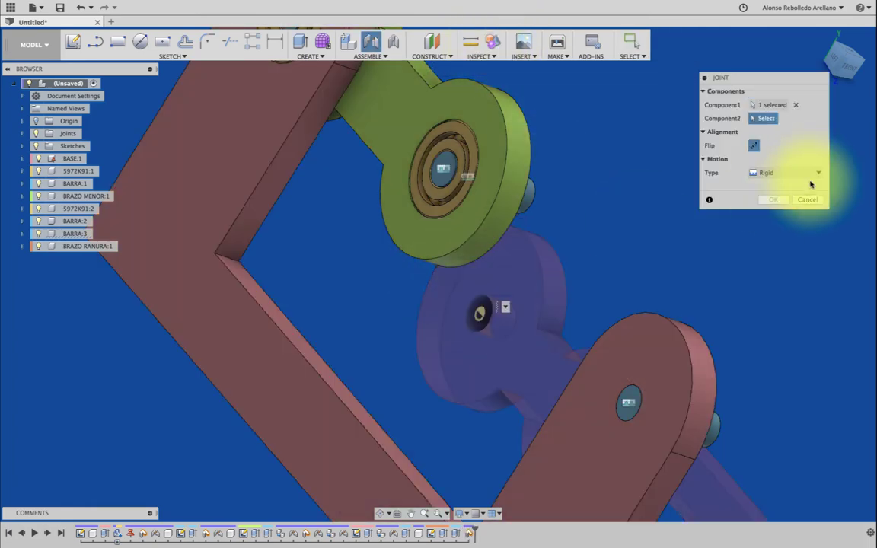
{"action": "left_click", "coordinate": [788, 198]}
{"action": "middle_click_drag", "start_coordinate": [659, 219], "coordinate": [505, 196], "text": "shift"}
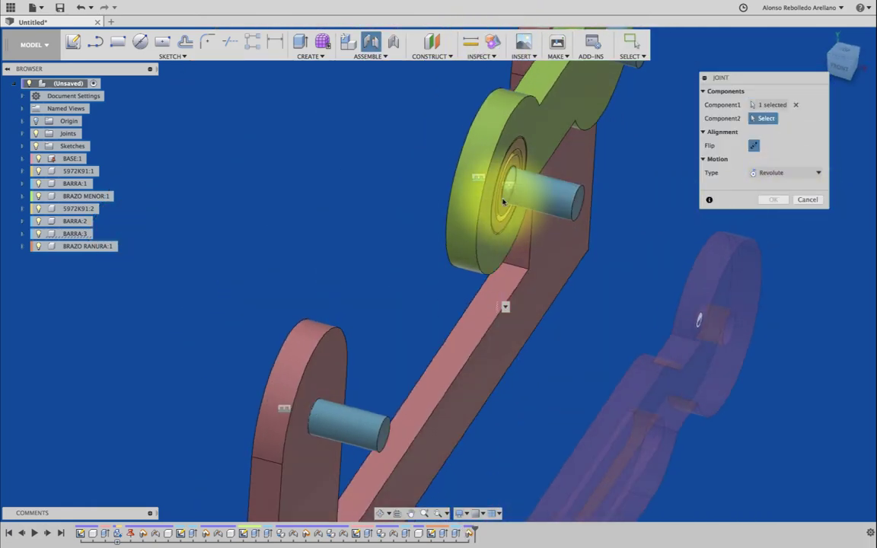
{"action": "left_click", "coordinate": [503, 201]}
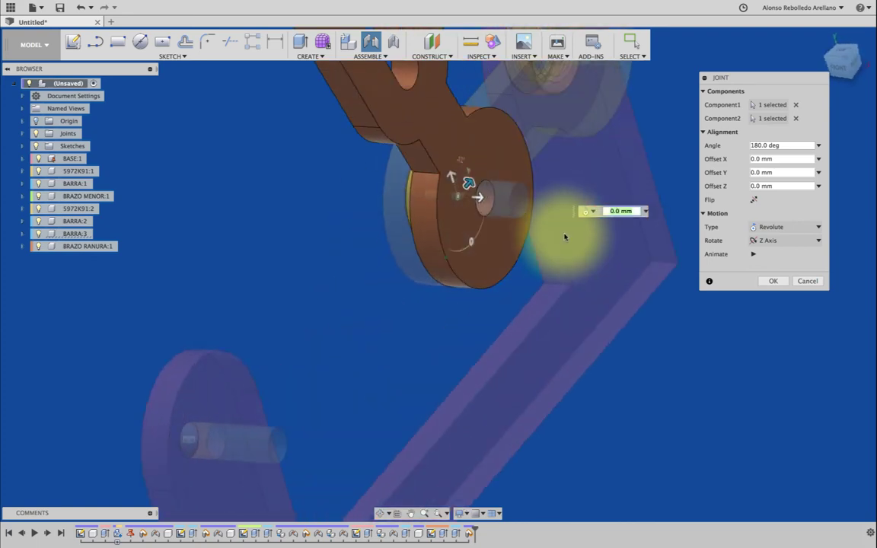
{"action": "left_click", "coordinate": [770, 280]}
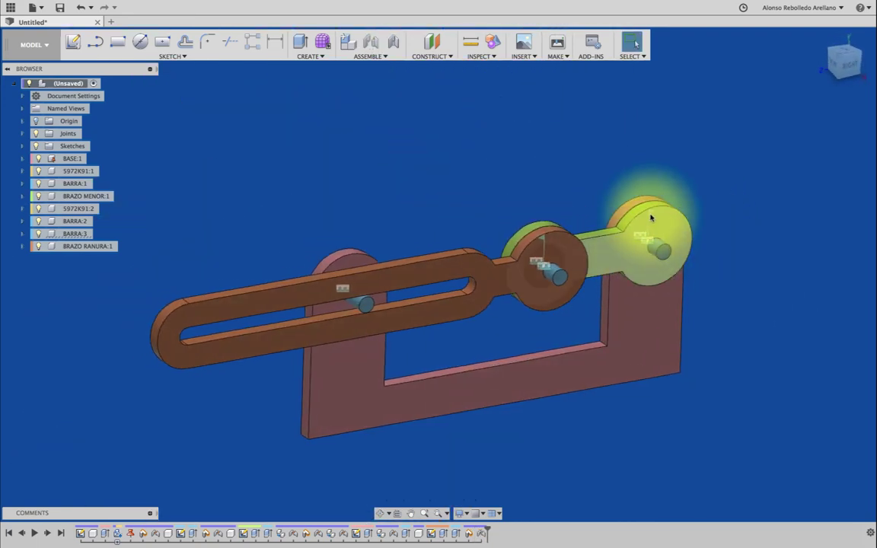
Step: Animate the new revolute joint twice to check its motion
{"action": "right_click", "coordinate": [651, 217]}
{"action": "left_click", "coordinate": [724, 359]}
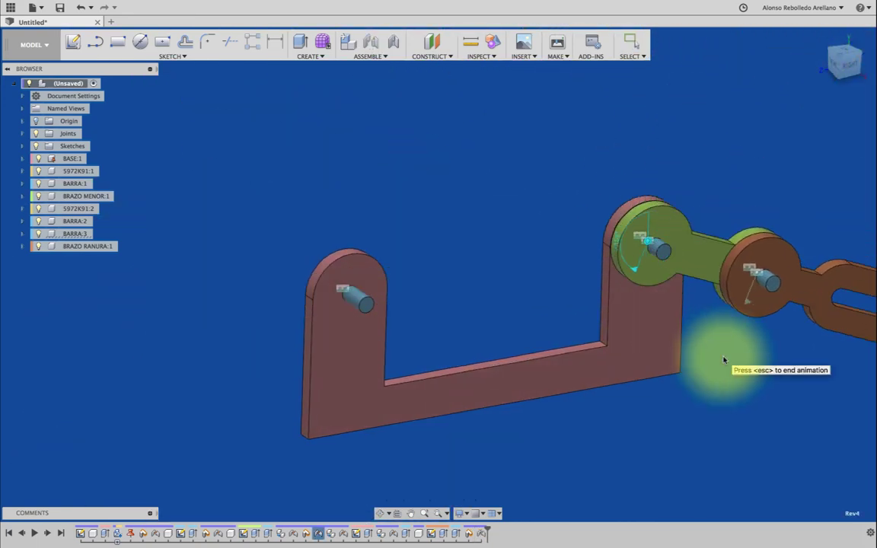
{"action": "key", "text": "Escape"}
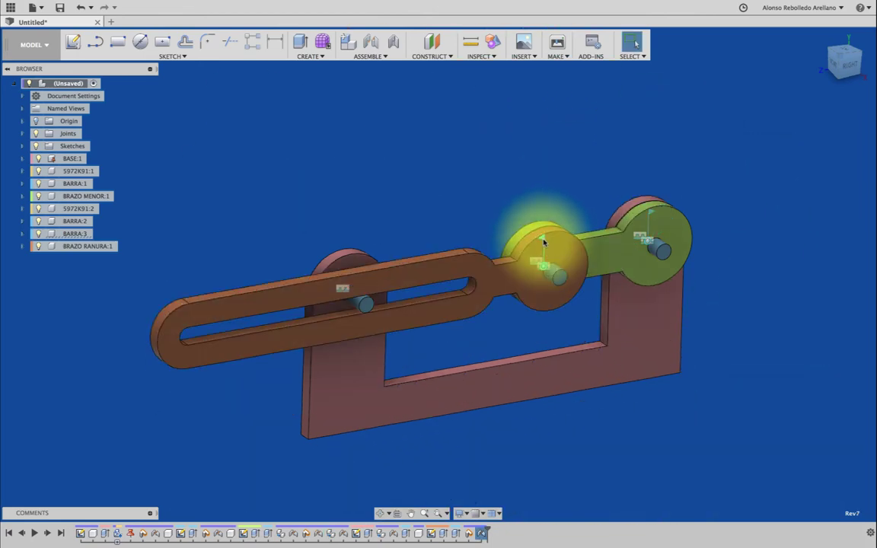
{"action": "right_click", "coordinate": [543, 242]}
{"action": "left_click", "coordinate": [540, 353]}
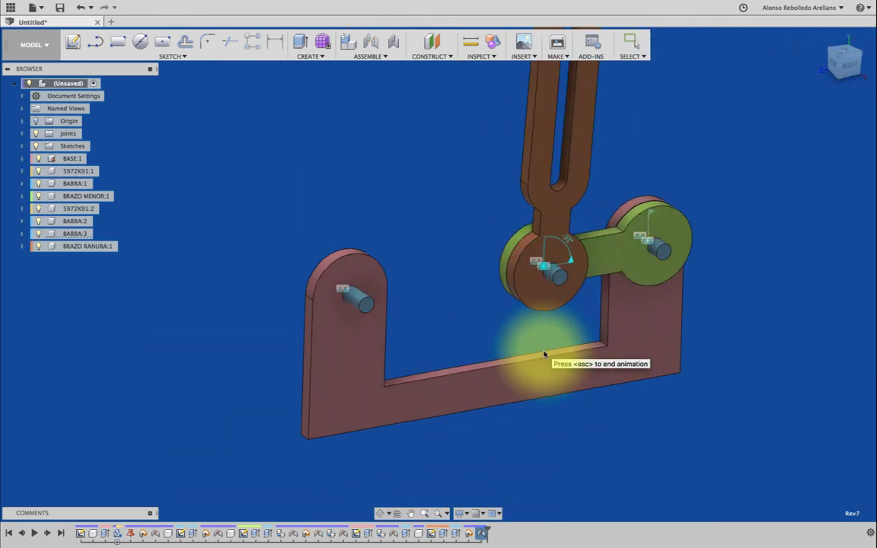
{"action": "key", "text": "Escape"}
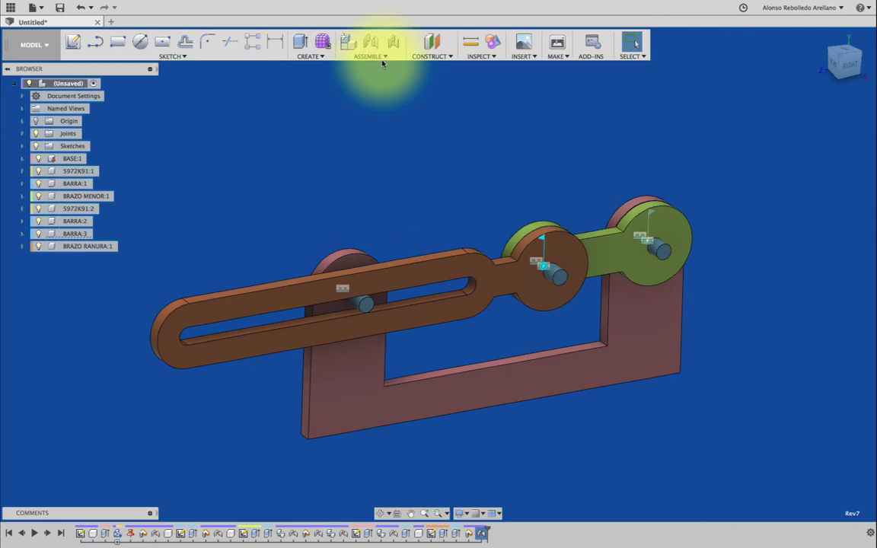
Step: Enable contact sets, add one with the slotted arm, and swing the green arm to test sliding
{"action": "left_click", "coordinate": [376, 145]}
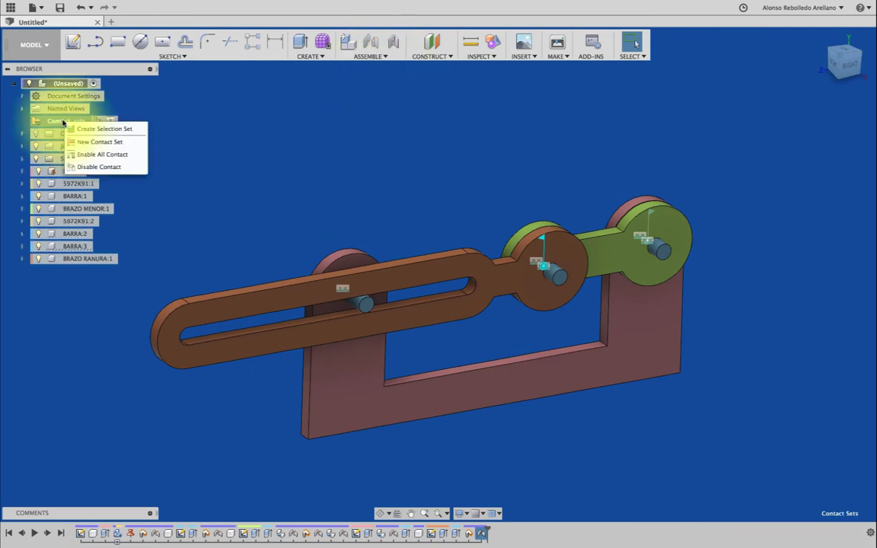
{"action": "left_click", "coordinate": [76, 142]}
{"action": "left_click", "coordinate": [363, 277]}
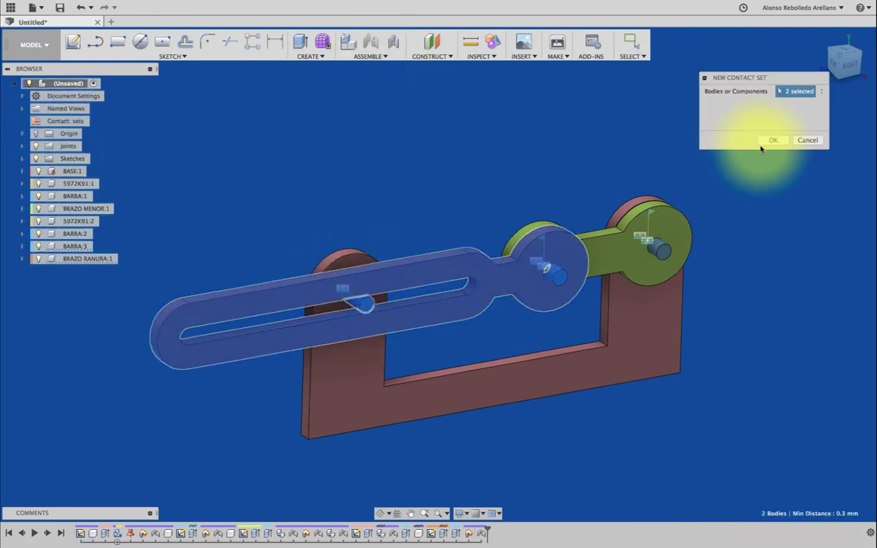
{"action": "left_click", "coordinate": [777, 139]}
{"action": "mouse_move", "coordinate": [566, 307]}
{"action": "left_mouse_down"}
{"action": "mouse_move", "coordinate": [727, 201]}
{"action": "mouse_move", "coordinate": [727, 254]}
{"action": "mouse_move", "coordinate": [677, 280]}
{"action": "mouse_move", "coordinate": [541, 277]}
{"action": "mouse_move", "coordinate": [362, 220]}
{"action": "mouse_move", "coordinate": [312, 146]}
{"action": "left_mouse_up"}
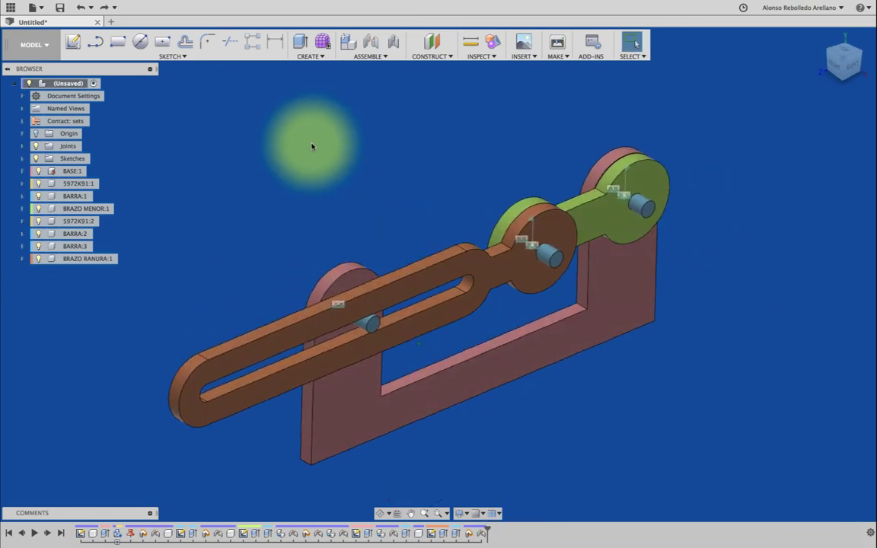
Step: Make the slotted arm the active component, cancelling the stray extrusions
{"action": "left_click", "coordinate": [300, 41]}
{"action": "left_click", "coordinate": [210, 394]}
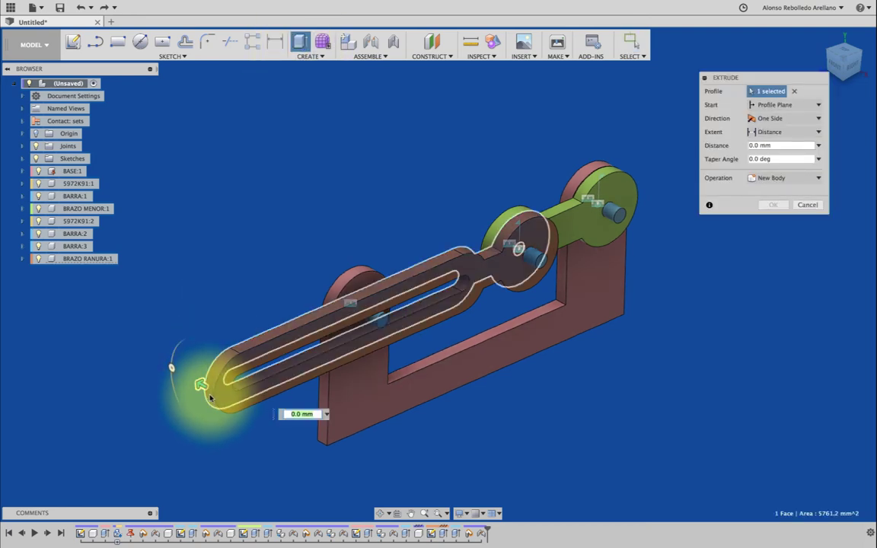
{"action": "left_click", "coordinate": [807, 204]}
{"action": "left_click", "coordinate": [282, 349]}
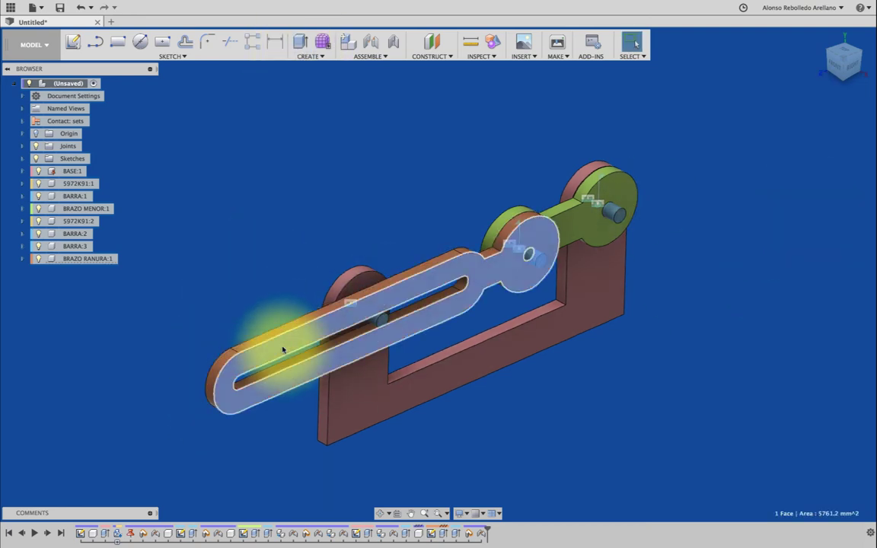
{"action": "left_click", "coordinate": [125, 259]}
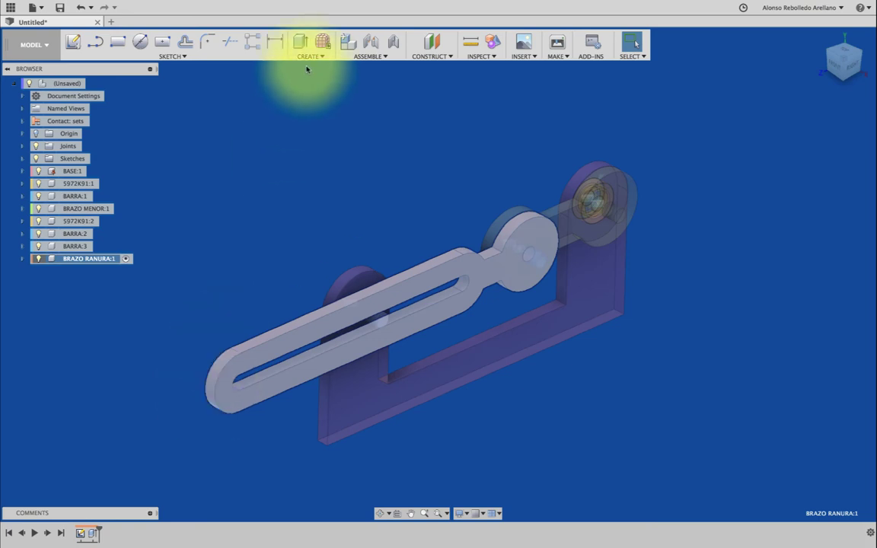
{"action": "left_click", "coordinate": [300, 41]}
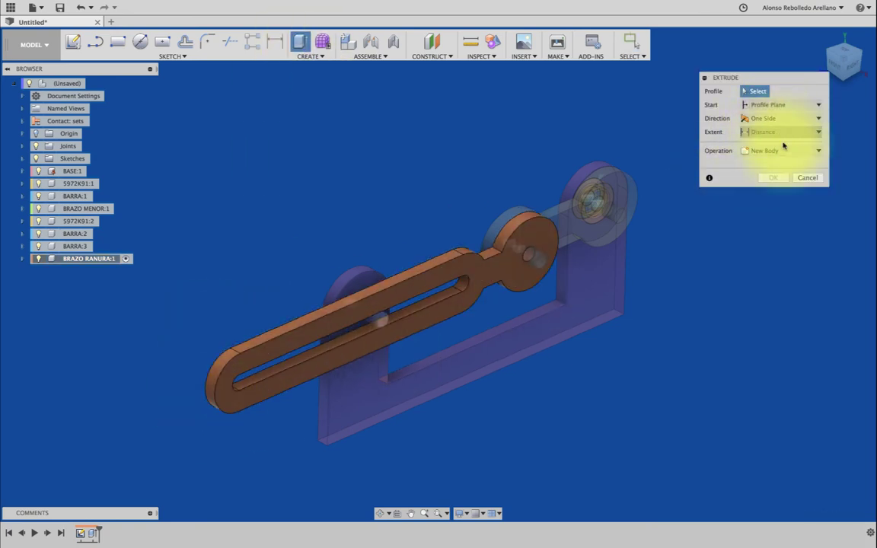
{"action": "key", "text": "Escape"}
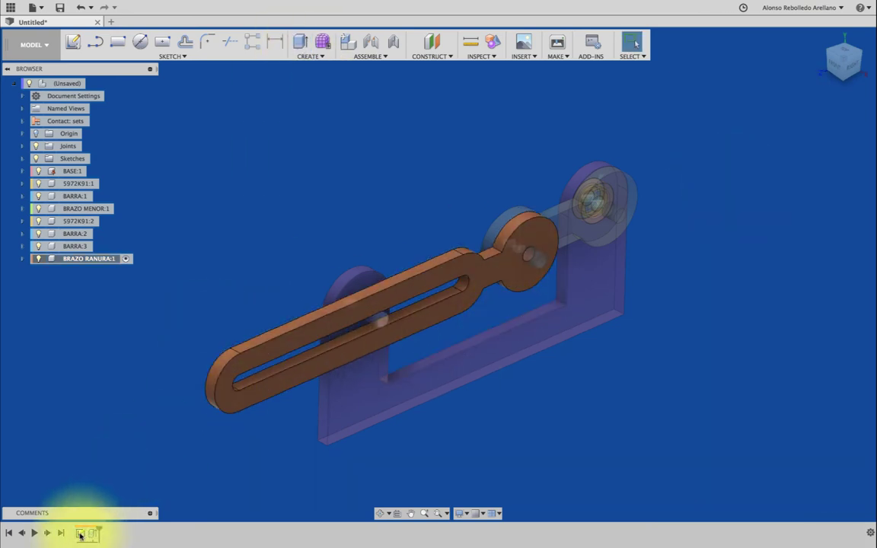
Step: Edit the arm's sketch to set the slot length to 200, then reactivate the assembly
{"action": "right_click", "coordinate": [92, 533]}
{"action": "left_click", "coordinate": [120, 444]}
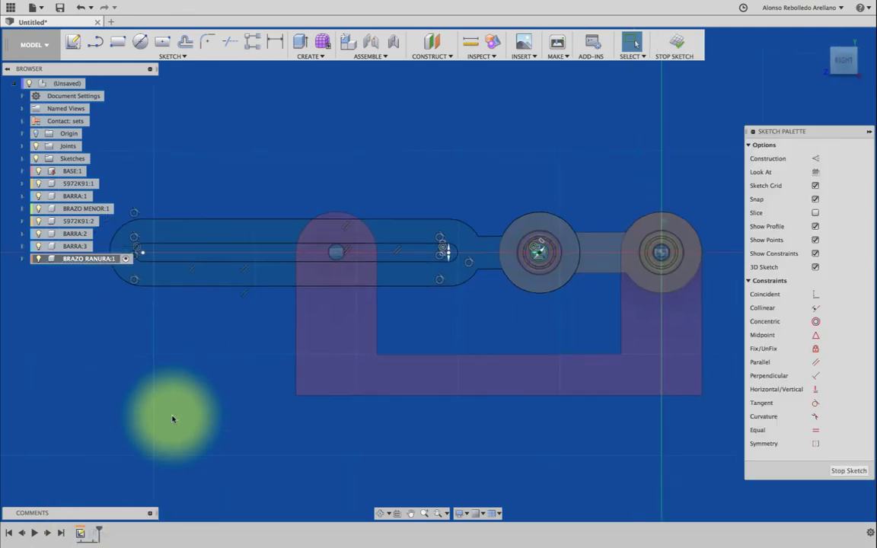
{"action": "key", "text": "d"}
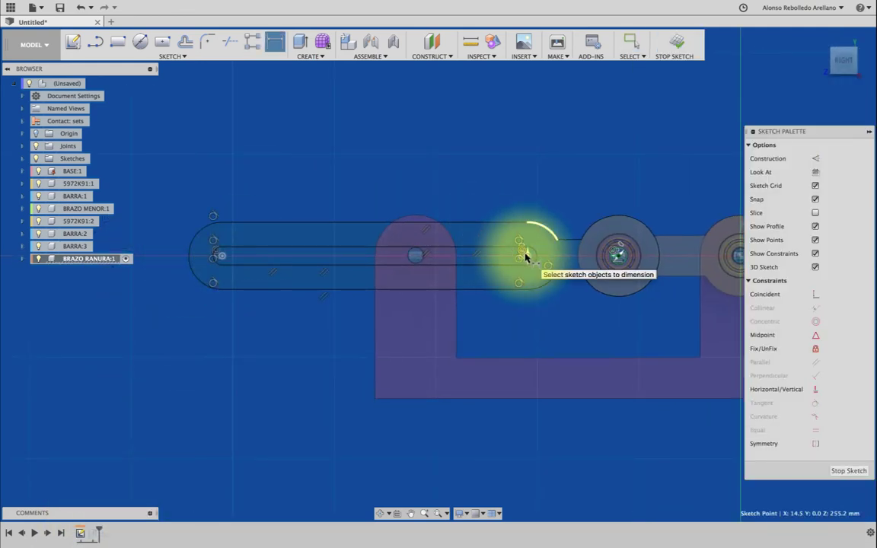
{"action": "left_click", "coordinate": [527, 256]}
{"action": "type", "text": "200"}
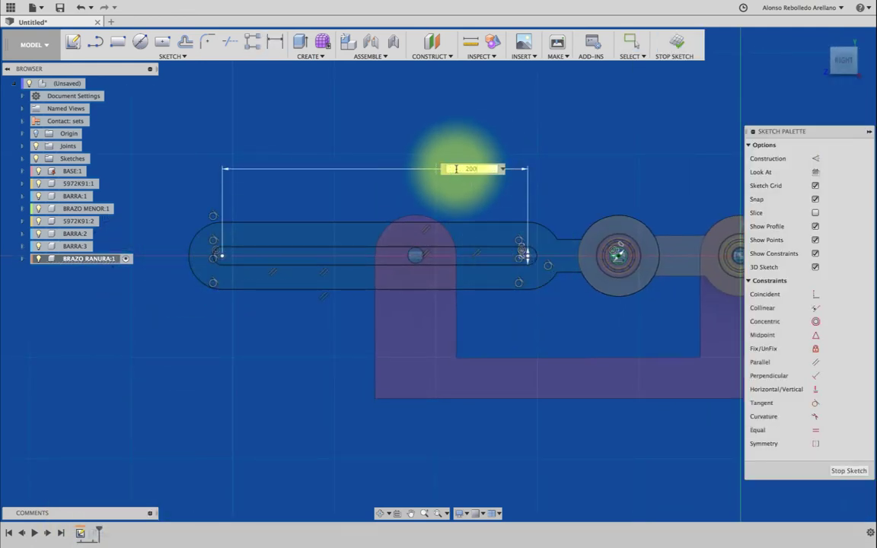
{"action": "key", "text": "ctrl+z"}
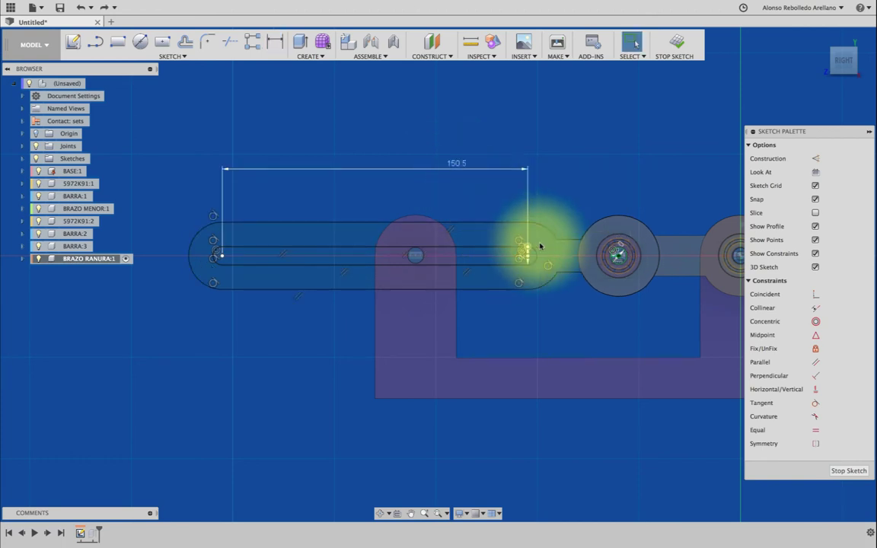
{"action": "left_click", "coordinate": [813, 349]}
{"action": "left_click", "coordinate": [456, 166]}
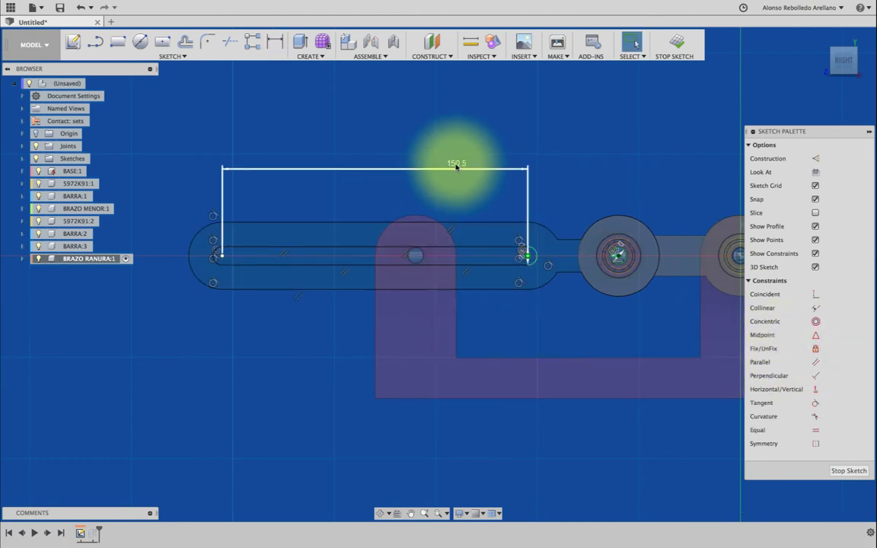
{"action": "type", "text": "200"}
{"action": "left_click", "coordinate": [677, 43]}
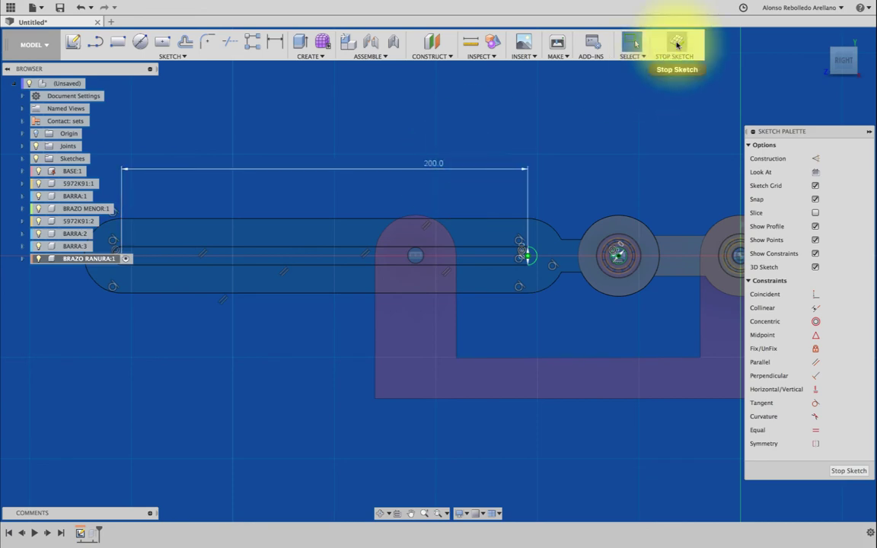
{"action": "double_click", "coordinate": [78, 84]}
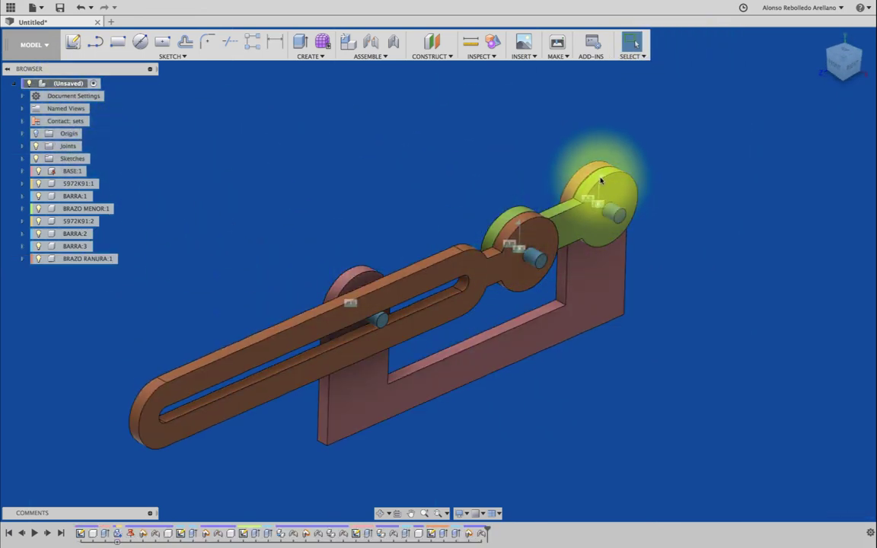
Step: Animate the linkage joint and delete the existing contact set
{"action": "right_click", "coordinate": [600, 180]}
{"action": "left_click", "coordinate": [593, 280]}
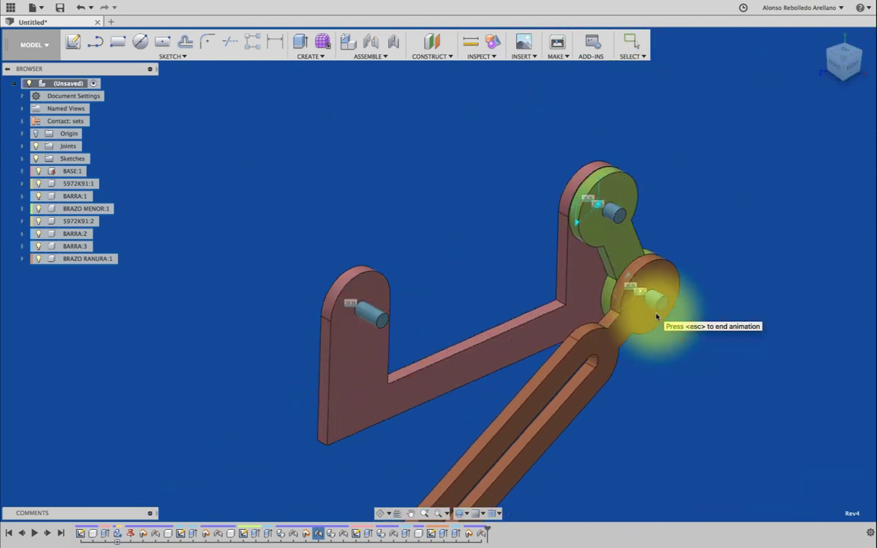
{"action": "key", "text": "Escape"}
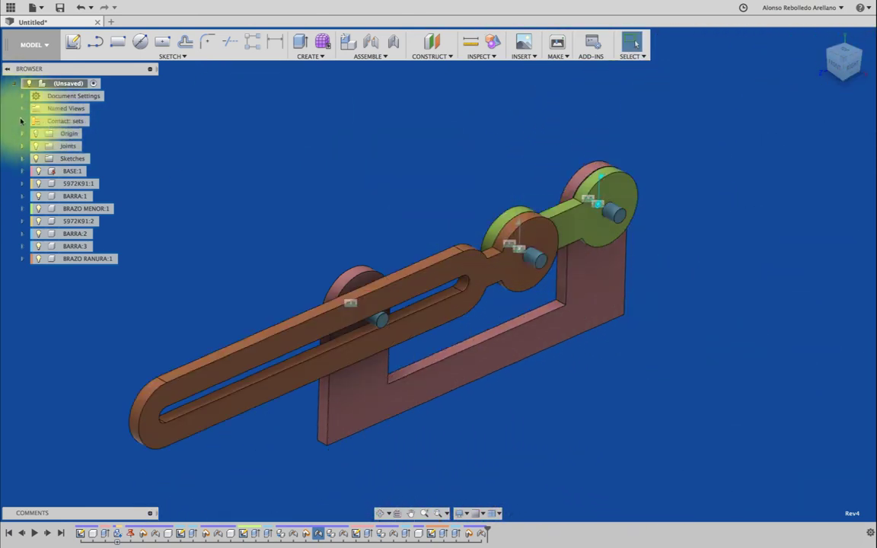
{"action": "right_click", "coordinate": [64, 136]}
{"action": "left_click", "coordinate": [90, 184]}
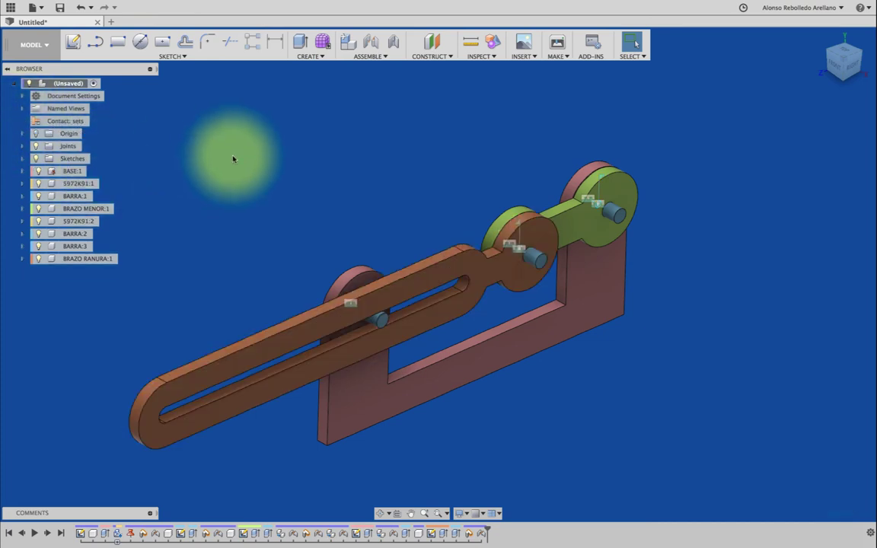
Step: Create ContactSet2 with the slotted arm and animate the joint with contact active
{"action": "left_click", "coordinate": [103, 141]}
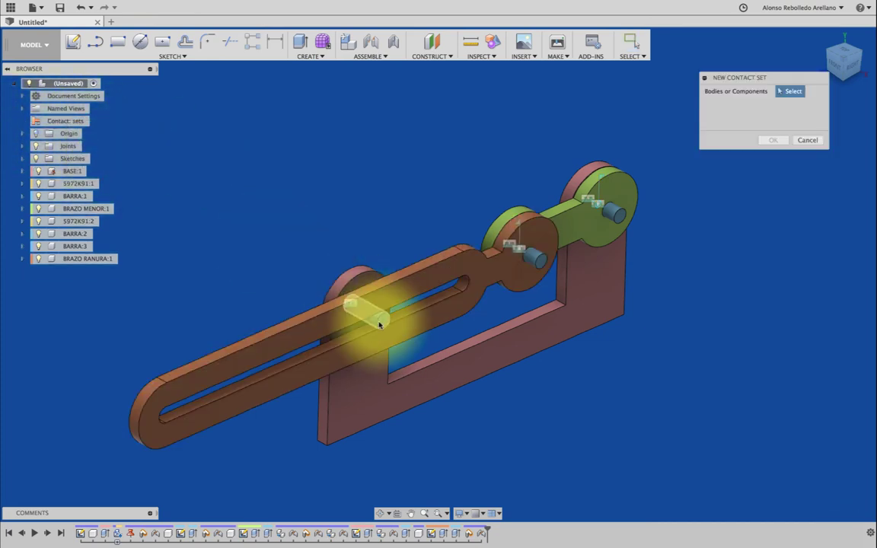
{"action": "left_click", "coordinate": [386, 298]}
{"action": "left_click", "coordinate": [776, 140]}
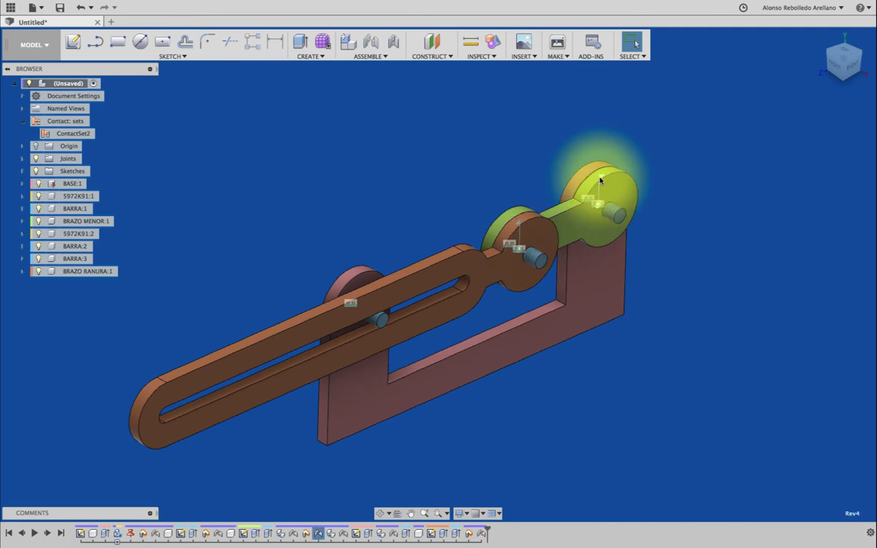
{"action": "right_click", "coordinate": [600, 179]}
{"action": "left_click", "coordinate": [608, 291]}
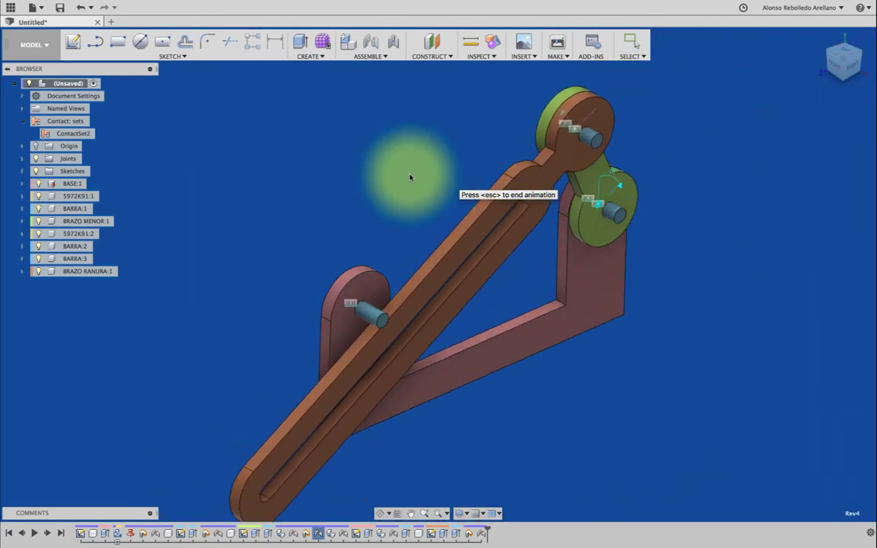
{"action": "key", "text": "Escape"}
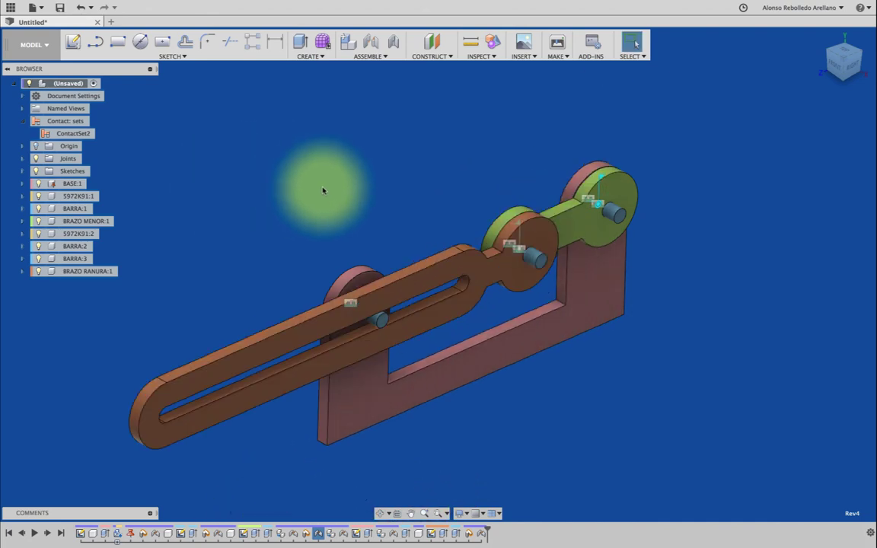
Step: View the linkage from the right, then orbit it into a 3D perspective
{"action": "left_click", "coordinate": [852, 63]}
{"action": "scroll", "coordinate": [300, 261], "scroll_direction": "up", "scroll_amount": 3}
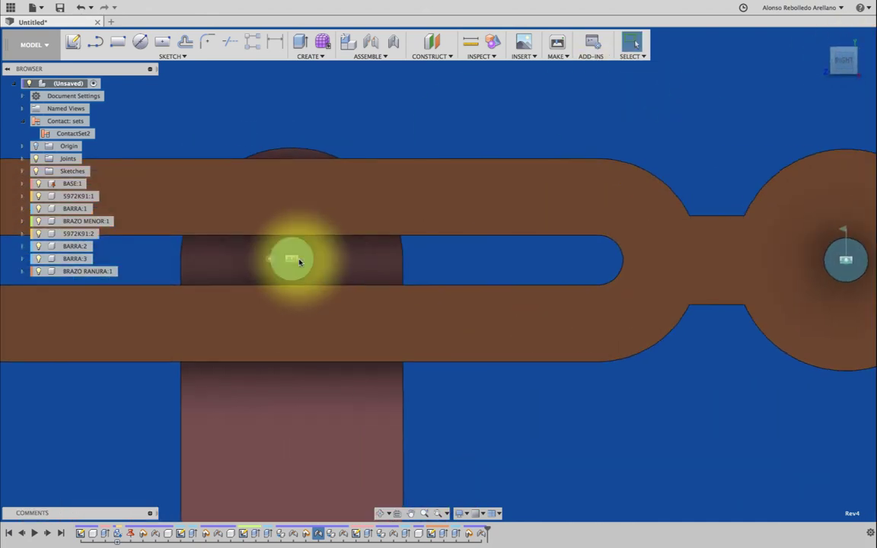
{"action": "scroll", "coordinate": [299, 260], "scroll_direction": "up", "scroll_amount": 2}
{"action": "scroll", "coordinate": [245, 248], "scroll_direction": "up", "scroll_amount": 3}
{"action": "scroll", "coordinate": [229, 238], "scroll_direction": "down", "scroll_amount": 2}
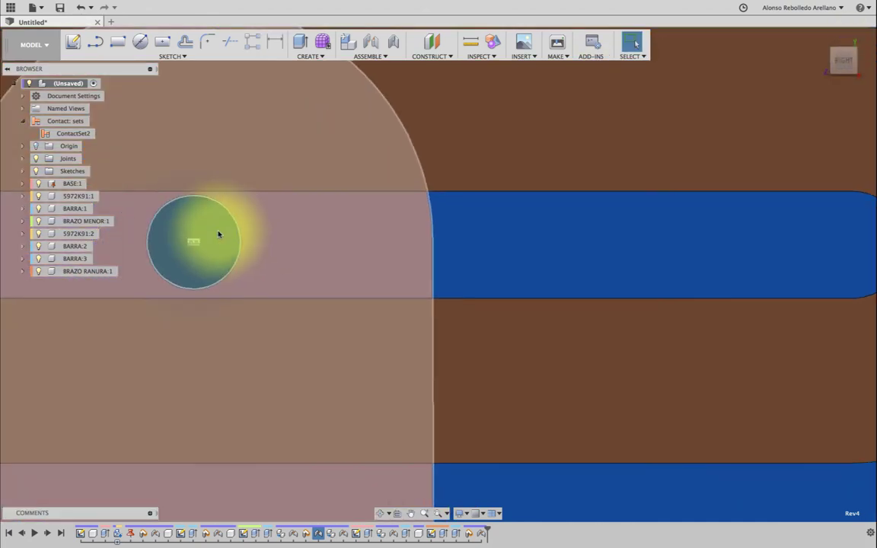
{"action": "scroll", "coordinate": [224, 227], "scroll_direction": "down", "scroll_amount": 3}
{"action": "scroll", "coordinate": [228, 219], "scroll_direction": "down", "scroll_amount": 4}
{"action": "left_click", "coordinate": [380, 513]}
{"action": "left_click_drag", "start_coordinate": [320, 329], "coordinate": [565, 204]}
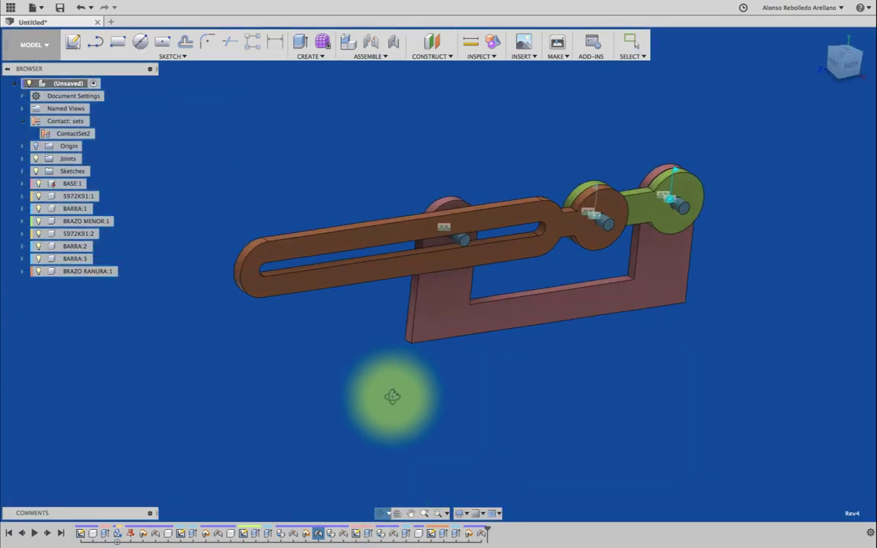
Step: Delete ContactSet2 and drag the slotted arm down to a lower pose
{"action": "double_click", "coordinate": [79, 135]}
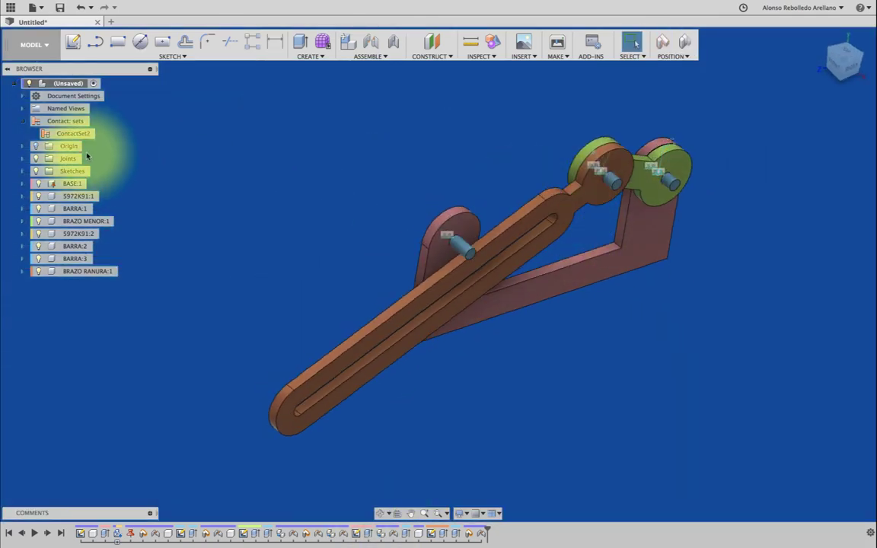
{"action": "left_click", "coordinate": [101, 179]}
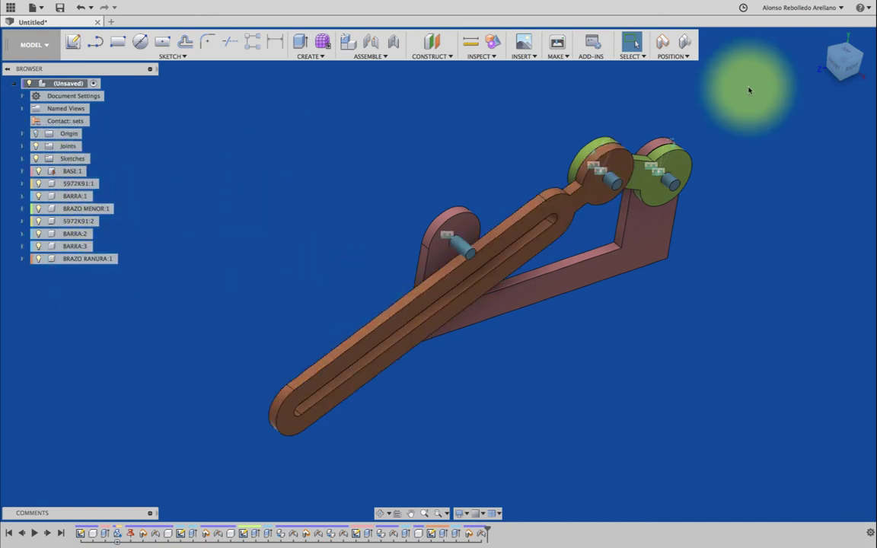
{"action": "left_click", "coordinate": [684, 46]}
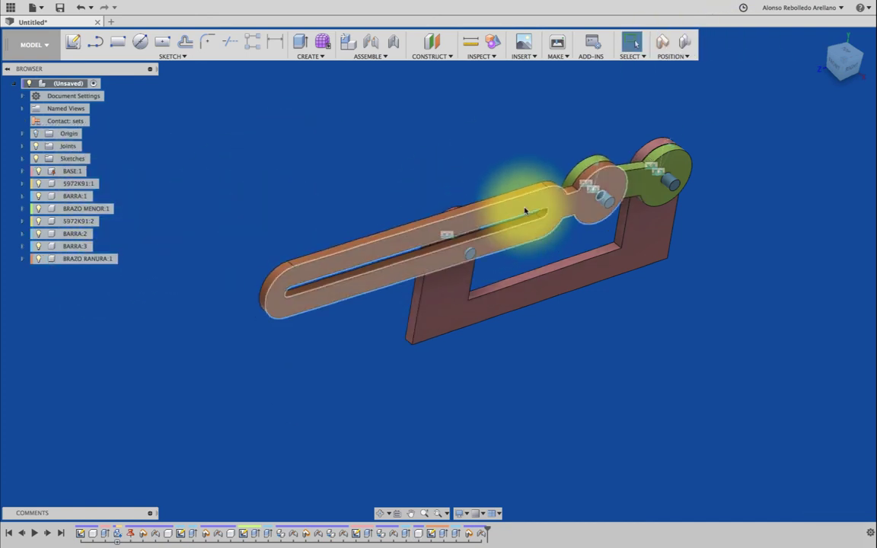
{"action": "left_click_drag", "start_coordinate": [526, 208], "coordinate": [477, 88]}
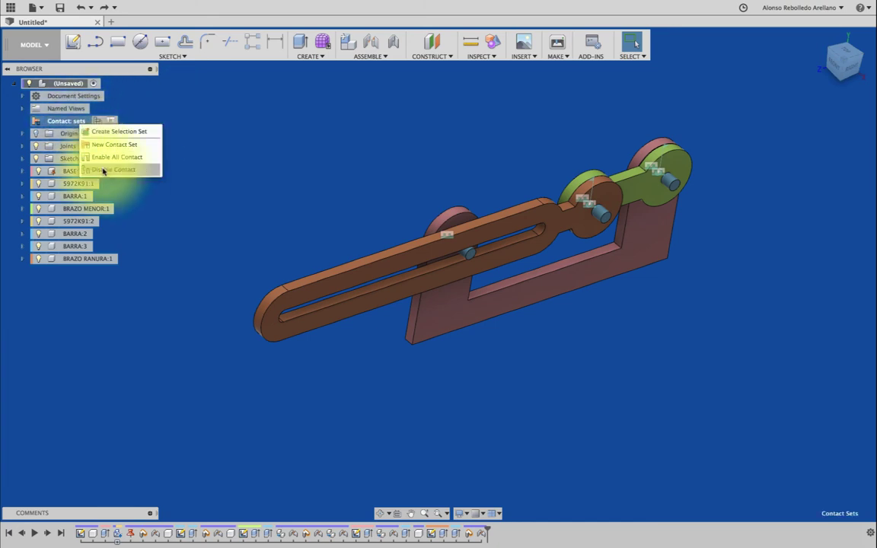
Step: Create a new contact set, ContactSet3, containing the slotted arm
{"action": "left_click", "coordinate": [426, 53]}
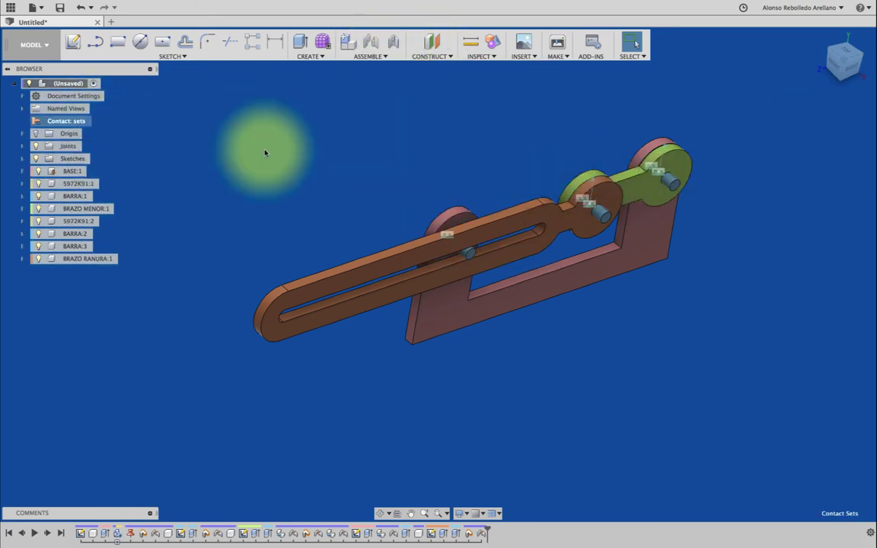
{"action": "right_click", "coordinate": [75, 123]}
{"action": "left_click", "coordinate": [108, 144]}
{"action": "left_click", "coordinate": [468, 242]}
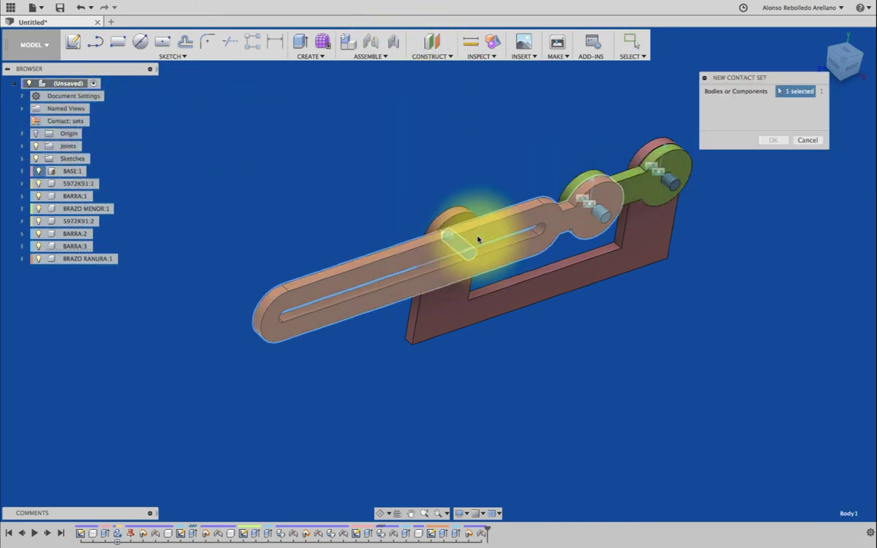
{"action": "left_click", "coordinate": [771, 141]}
Step: In the Right view, drag the arm to test it, then animate the driving joint
{"action": "left_click", "coordinate": [858, 82]}
{"action": "scroll", "coordinate": [533, 259], "scroll_direction": "up", "scroll_amount": 5}
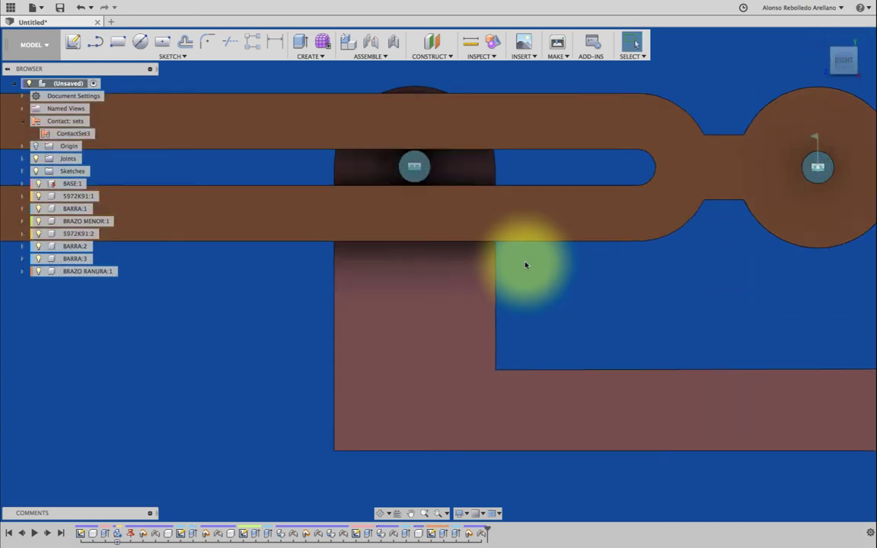
{"action": "mouse_move", "coordinate": [556, 200]}
{"action": "left_mouse_down"}
{"action": "mouse_move", "coordinate": [566, 282]}
{"action": "mouse_move", "coordinate": [700, 201]}
{"action": "left_mouse_up"}
{"action": "scroll", "coordinate": [565, 282], "scroll_direction": "down", "scroll_amount": 3}
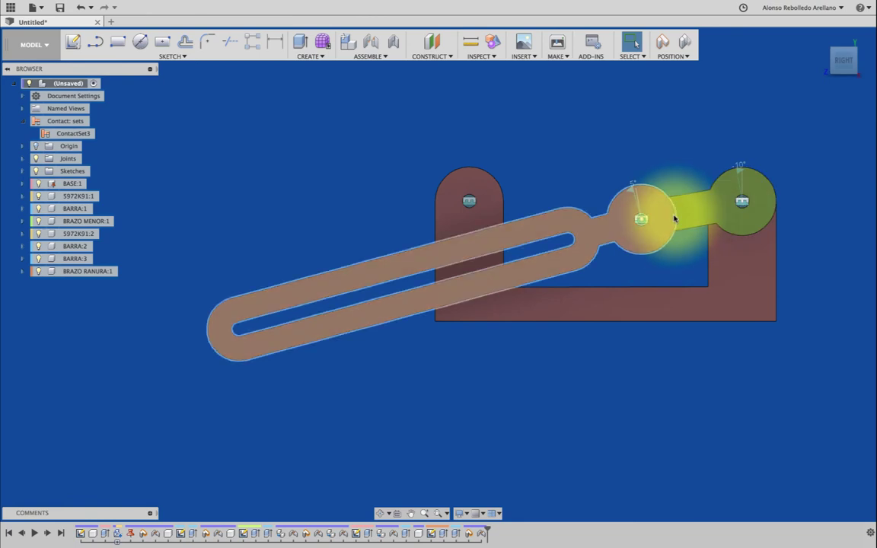
{"action": "right_click", "coordinate": [738, 174]}
{"action": "left_click", "coordinate": [720, 284]}
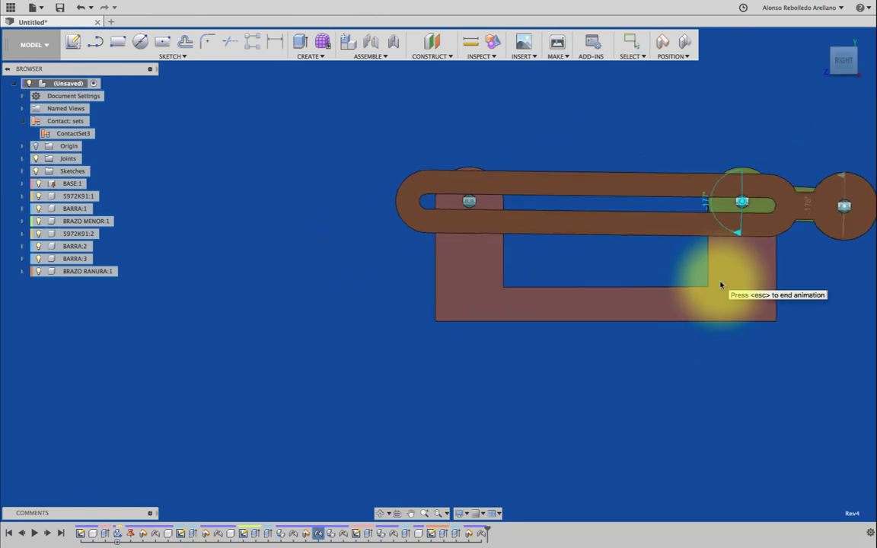
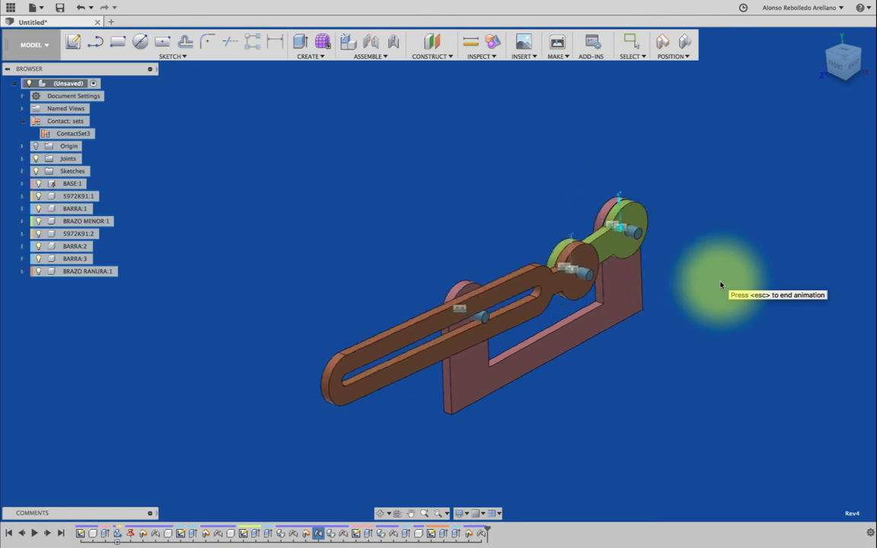
Step: Set the visual style to Shaded with Hidden Edges and orbit to an isometric view
{"action": "left_click", "coordinate": [460, 513]}
{"action": "mouse_move", "coordinate": [503, 423]}
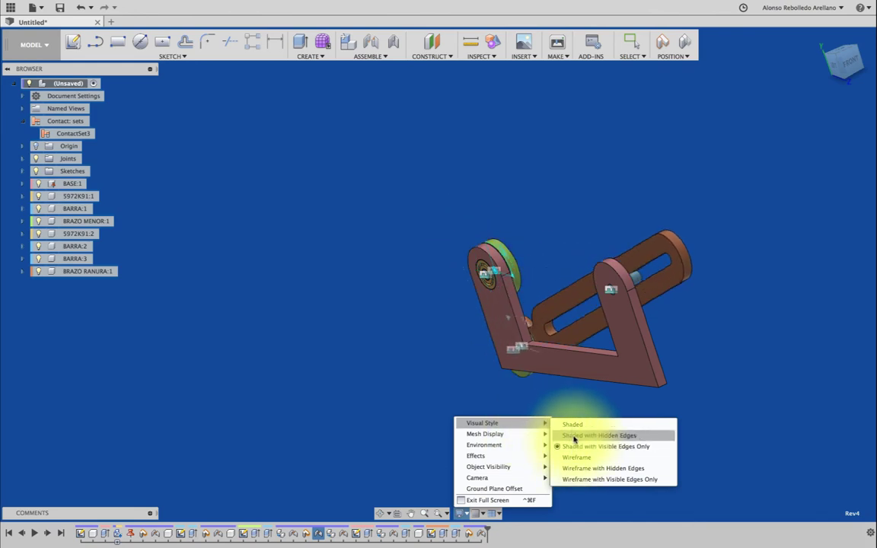
{"action": "left_click", "coordinate": [574, 436]}
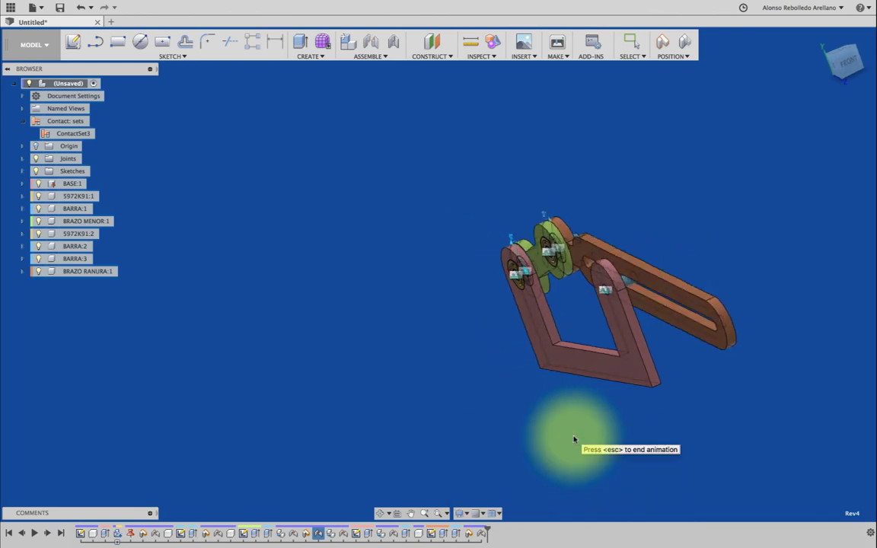
{"action": "left_click", "coordinate": [865, 64]}
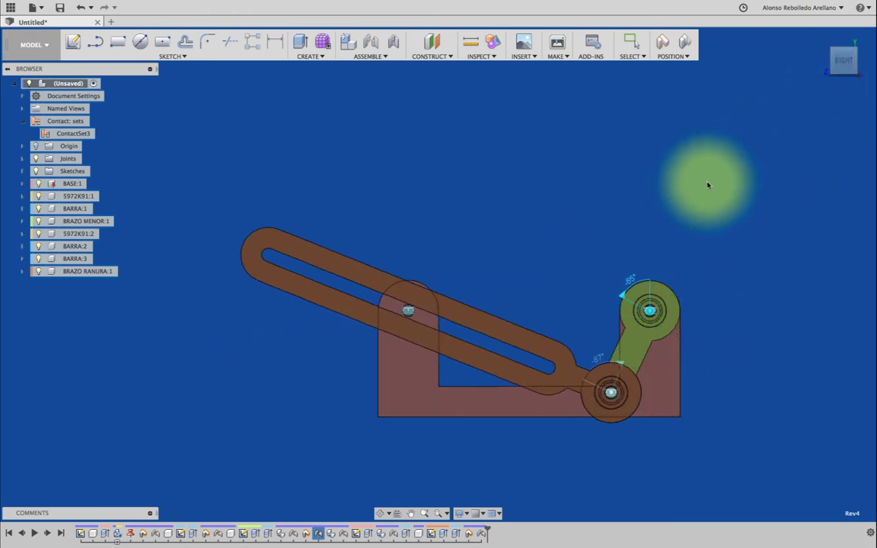
{"action": "mouse_move", "coordinate": [707, 185]}
{"action": "middle_mouse_down", "text": "shift"}
{"action": "mouse_move", "coordinate": [569, 113]}
{"action": "mouse_move", "coordinate": [446, 118]}
{"action": "mouse_move", "coordinate": [442, 352]}
{"action": "middle_mouse_up", "text": "shift"}
Step: Round the two inner corners of the support's cutout with a 2.5 mm fillet
{"action": "key", "text": "f"}
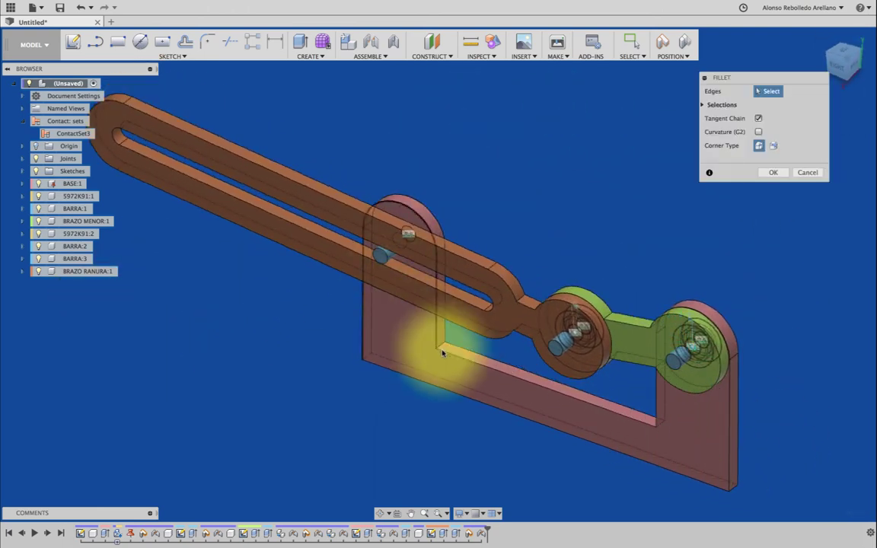
{"action": "left_click", "coordinate": [442, 352]}
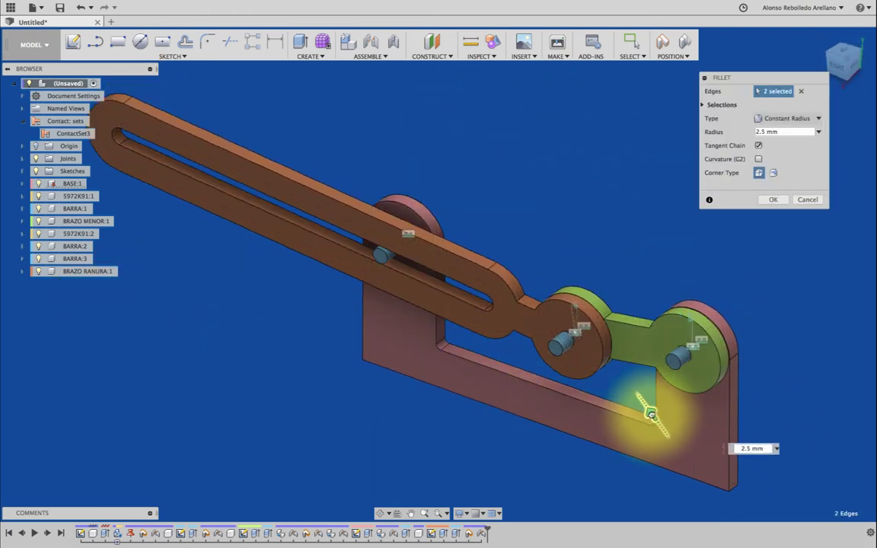
{"action": "left_click", "coordinate": [772, 200]}
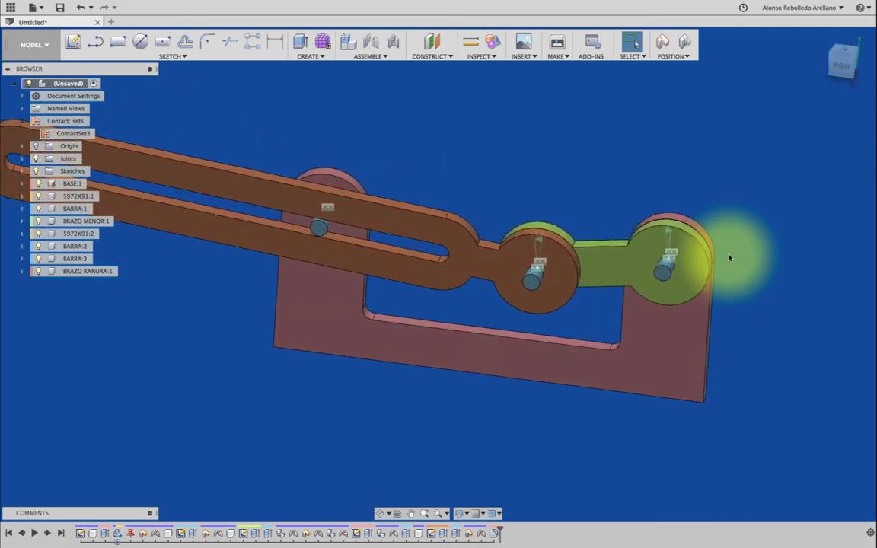
Step: Activate BRAZO MENOR and sketch a 22 mm circle concentric with the arm's end hole
{"action": "left_click", "coordinate": [122, 221]}
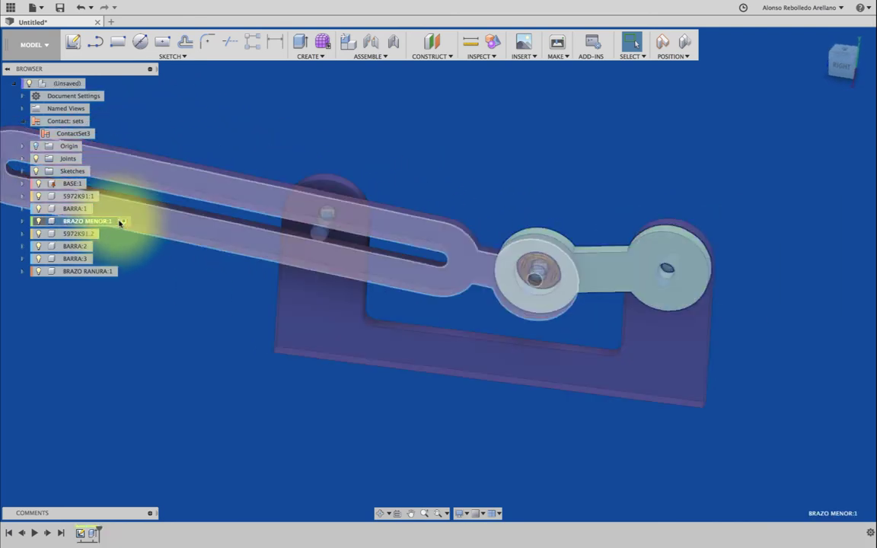
{"action": "left_click", "coordinate": [680, 44]}
{"action": "left_click", "coordinate": [140, 42]}
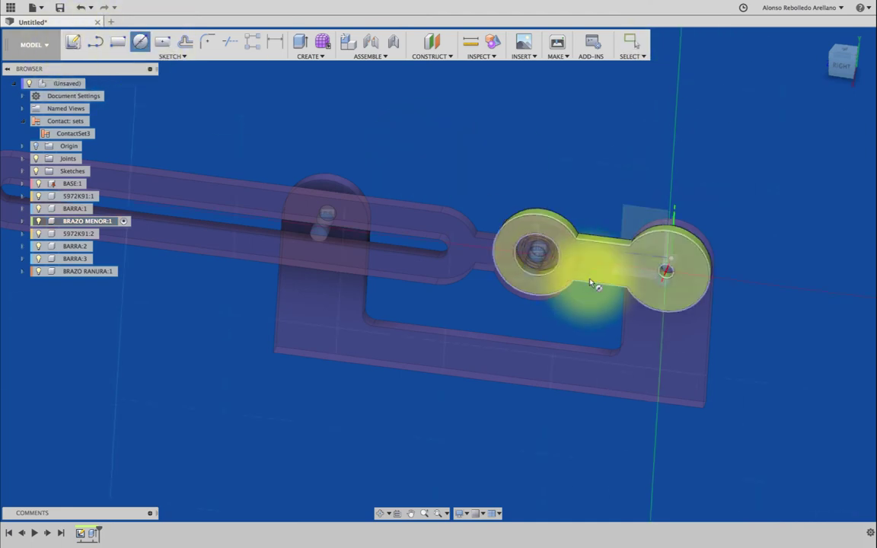
{"action": "left_click", "coordinate": [662, 300]}
{"action": "left_click", "coordinate": [443, 244]}
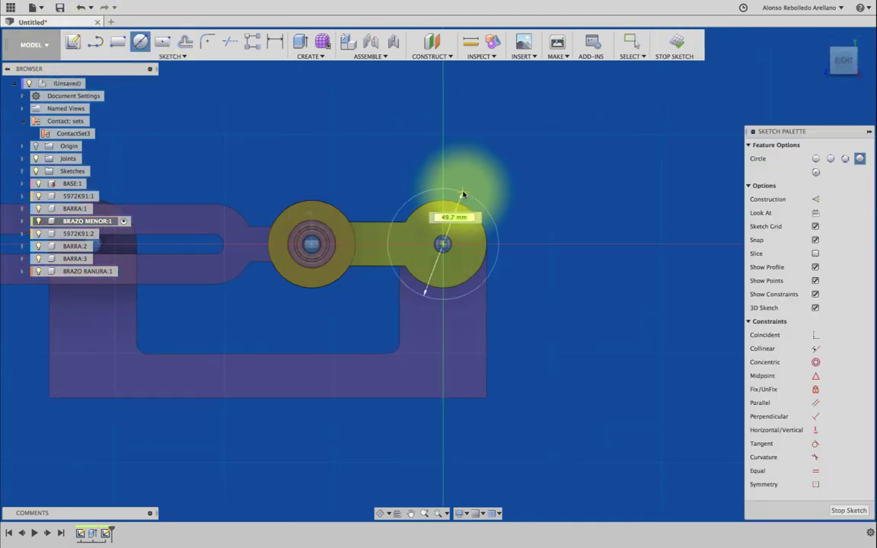
{"action": "left_click", "coordinate": [472, 183]}
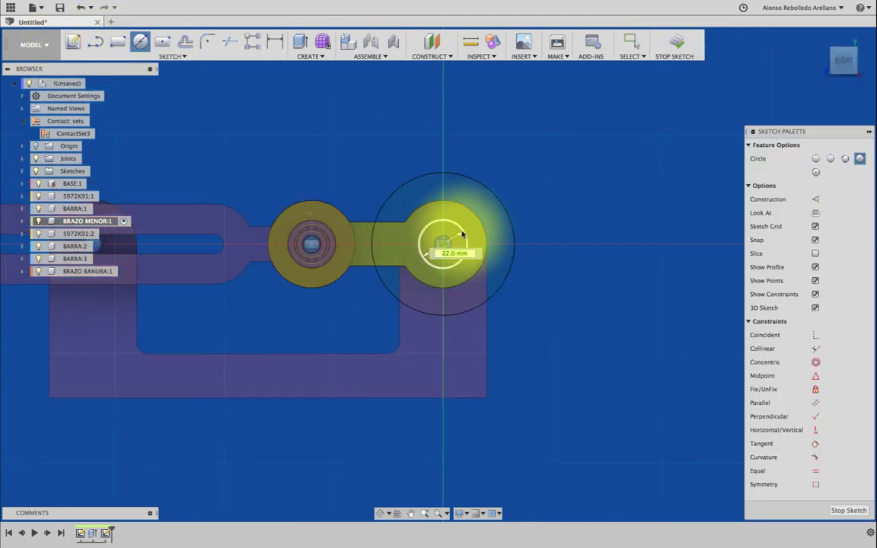
Step: Extrude both circle profiles 10 mm as Join, then start a new sketch on the disc face
{"action": "key", "text": "e"}
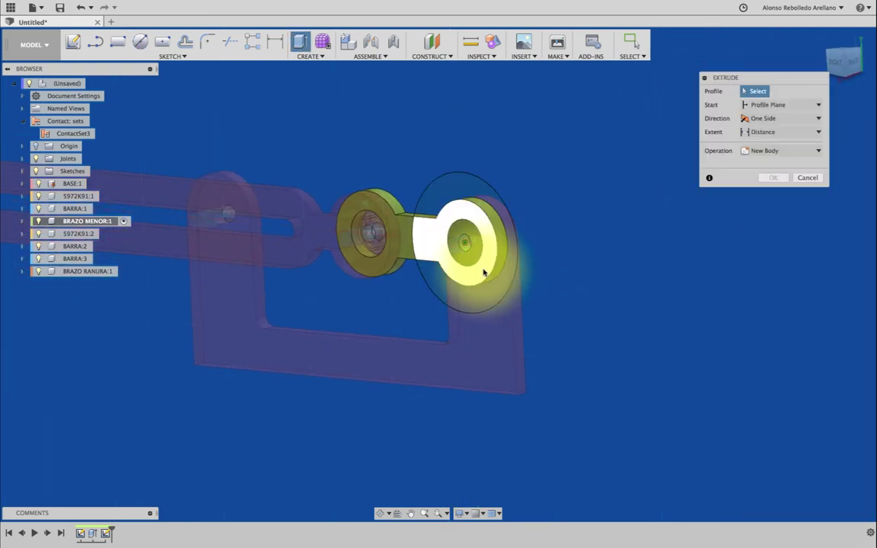
{"action": "left_click", "coordinate": [470, 266]}
{"action": "middle_click_drag", "start_coordinate": [470, 266], "coordinate": [456, 298], "text": "shift"}
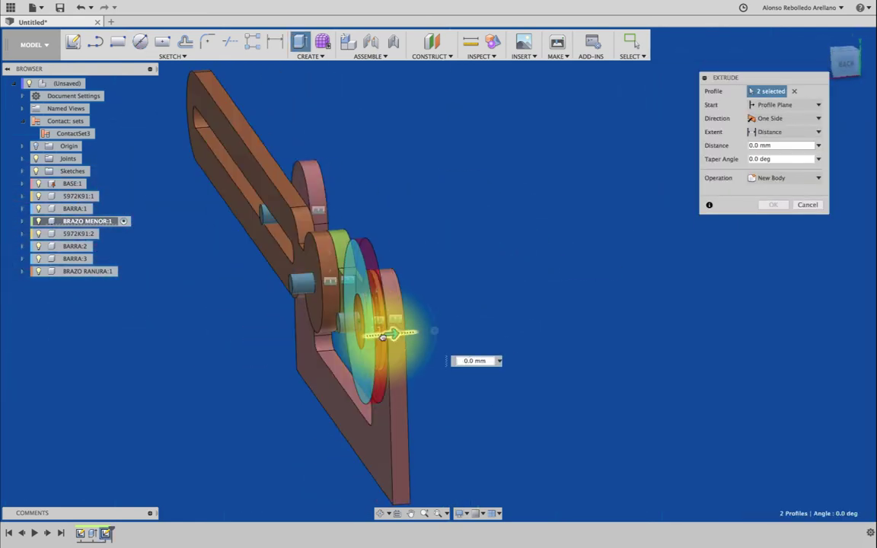
{"action": "left_click_drag", "start_coordinate": [391, 333], "coordinate": [404, 331]}
{"action": "left_click", "coordinate": [790, 183]}
{"action": "left_click", "coordinate": [786, 191]}
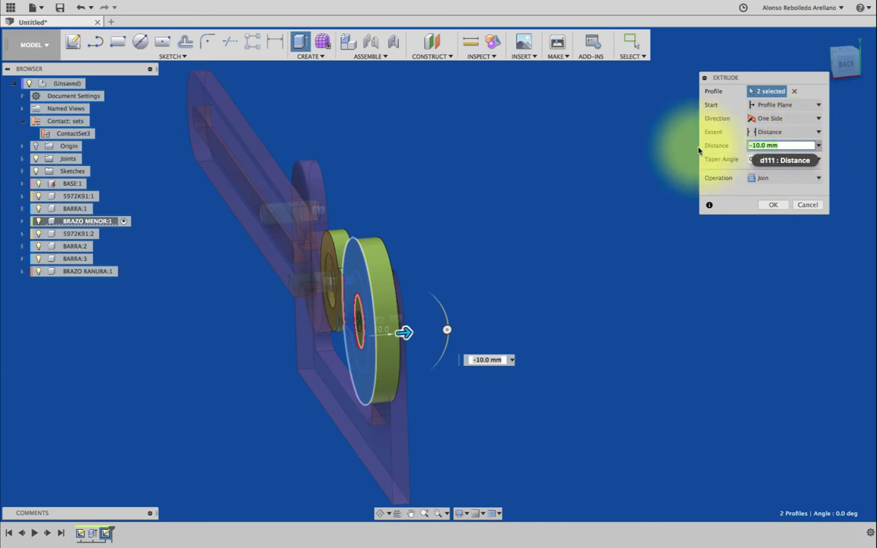
{"action": "left_click", "coordinate": [773, 204]}
{"action": "mouse_move", "coordinate": [576, 260]}
{"action": "middle_mouse_down", "text": "shift"}
{"action": "mouse_move", "coordinate": [618, 255]}
{"action": "mouse_move", "coordinate": [616, 245]}
{"action": "middle_mouse_up", "text": "shift"}
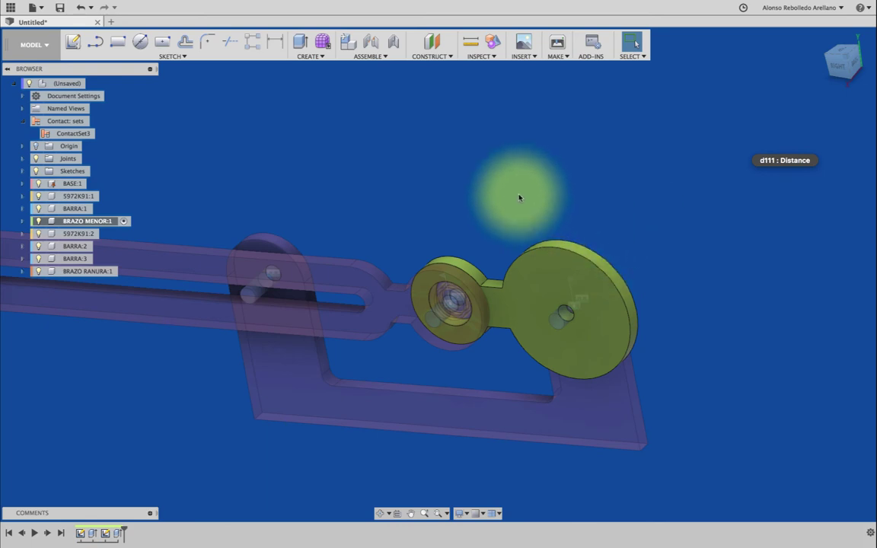
{"action": "left_click", "coordinate": [140, 41]}
{"action": "left_click", "coordinate": [532, 276]}
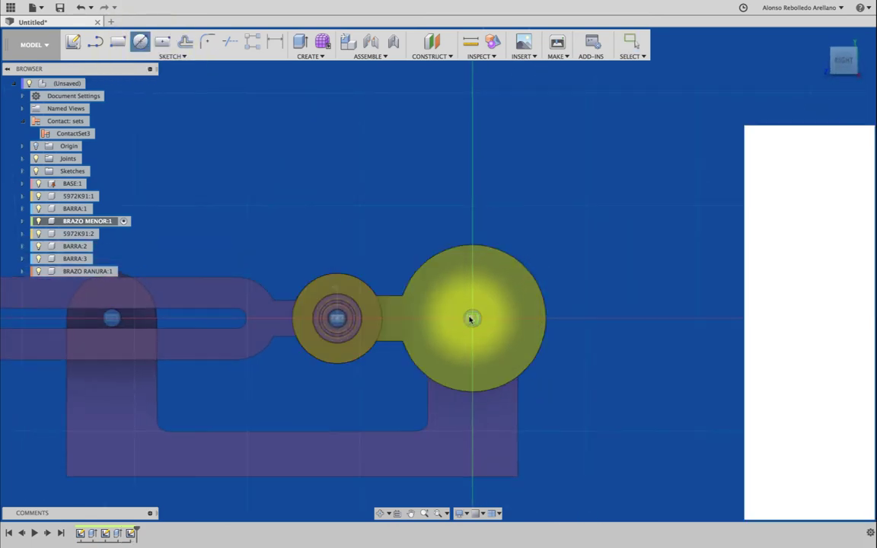
Step: Draw two lines from the disc centre and make the horizontal one construction geometry
{"action": "left_click_drag", "start_coordinate": [487, 307], "coordinate": [510, 207]}
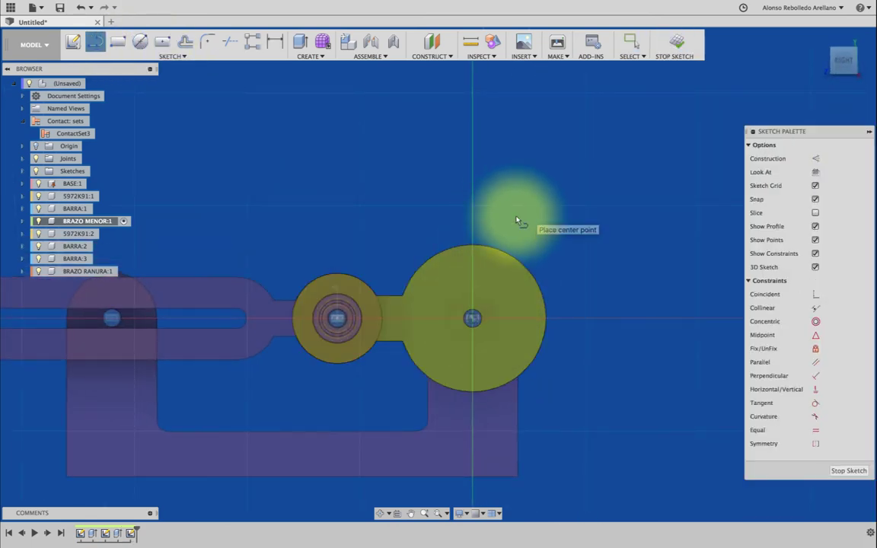
{"action": "left_click", "coordinate": [472, 318]}
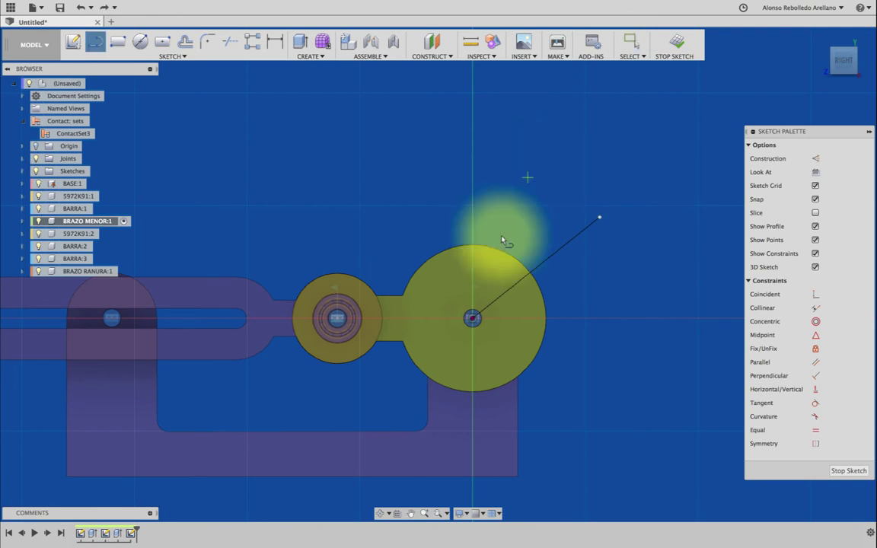
{"action": "left_click", "coordinate": [654, 320]}
{"action": "left_click_drag", "start_coordinate": [636, 337], "coordinate": [577, 192]}
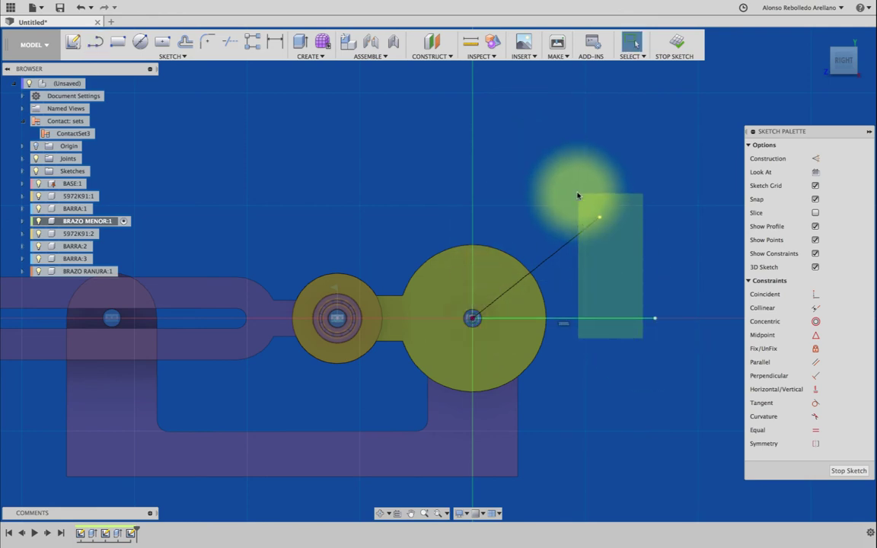
{"action": "left_click", "coordinate": [576, 262], "text": "ctrl"}
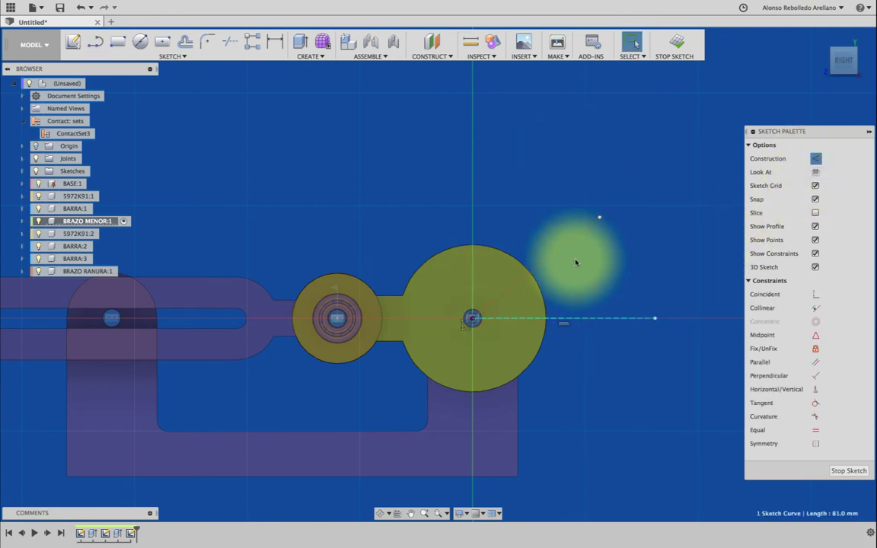
{"action": "left_click", "coordinate": [581, 321]}
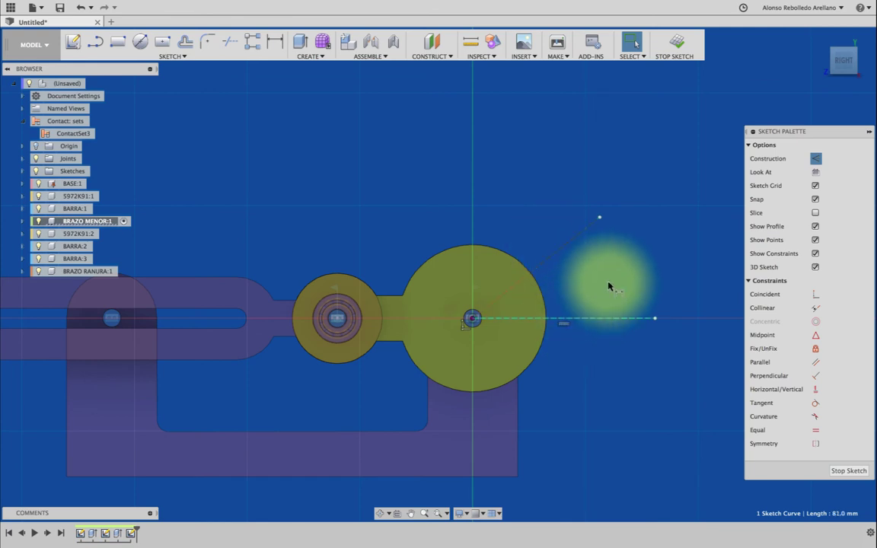
Step: Set the lines 45° apart and add a 40 mm construction circle around the disc centre
{"action": "key", "text": "d"}
{"action": "left_click", "coordinate": [548, 258]}
{"action": "left_click", "coordinate": [581, 318]}
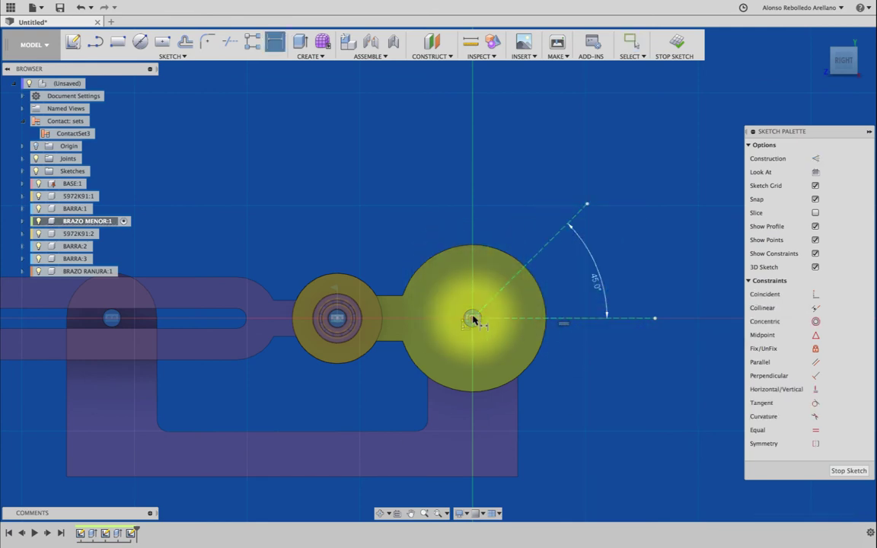
{"action": "key", "text": "c"}
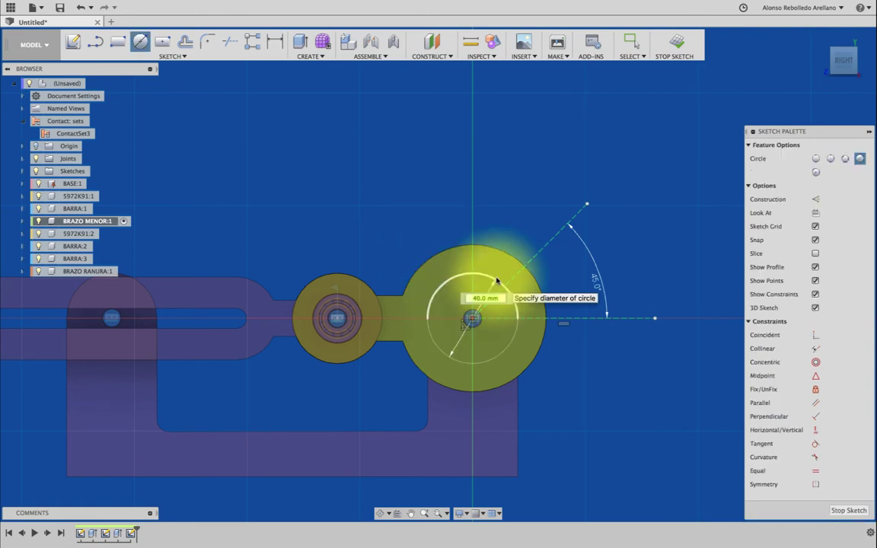
{"action": "key", "text": "Escape"}
{"action": "left_click", "coordinate": [497, 281]}
{"action": "left_click", "coordinate": [814, 187]}
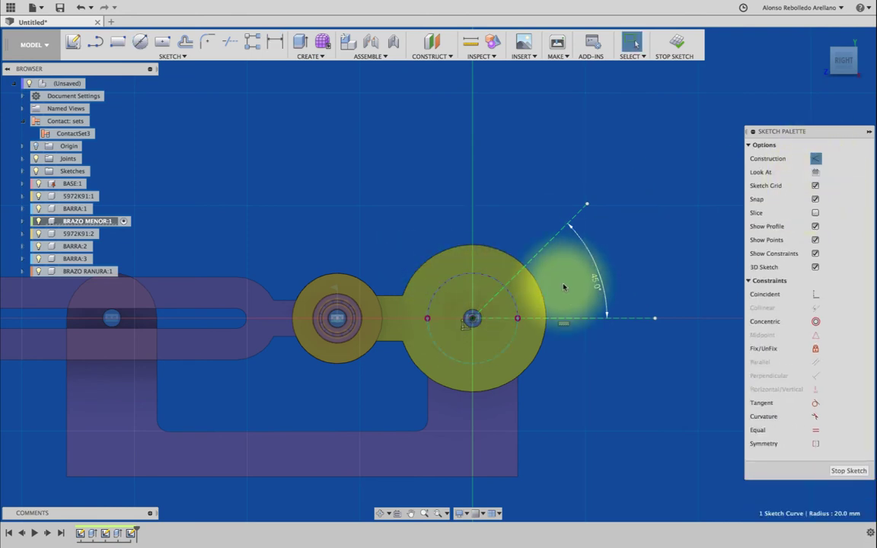
Step: Draw a small circle centred where the 45° line meets the construction circle
{"action": "scroll", "coordinate": [505, 290], "scroll_direction": "up", "scroll_amount": 5}
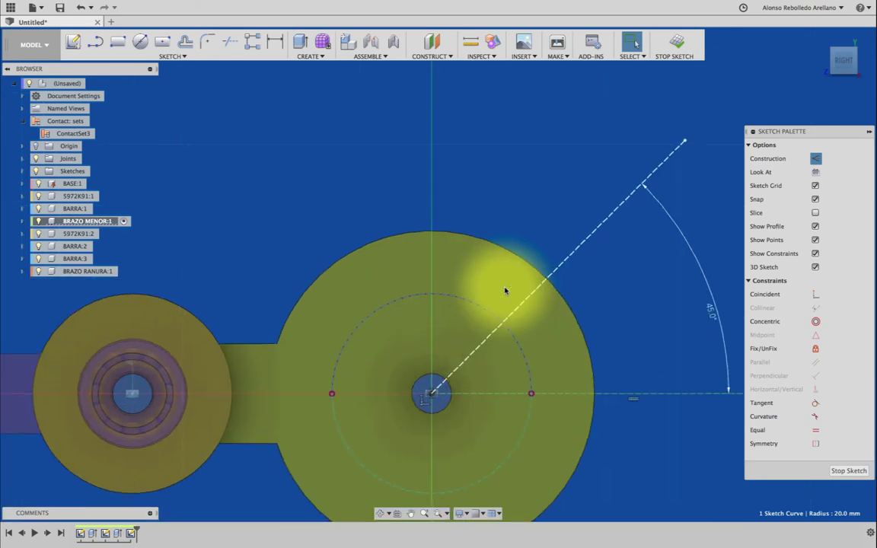
{"action": "scroll", "coordinate": [504, 320], "scroll_direction": "up", "scroll_amount": 2}
{"action": "left_click", "coordinate": [140, 41]}
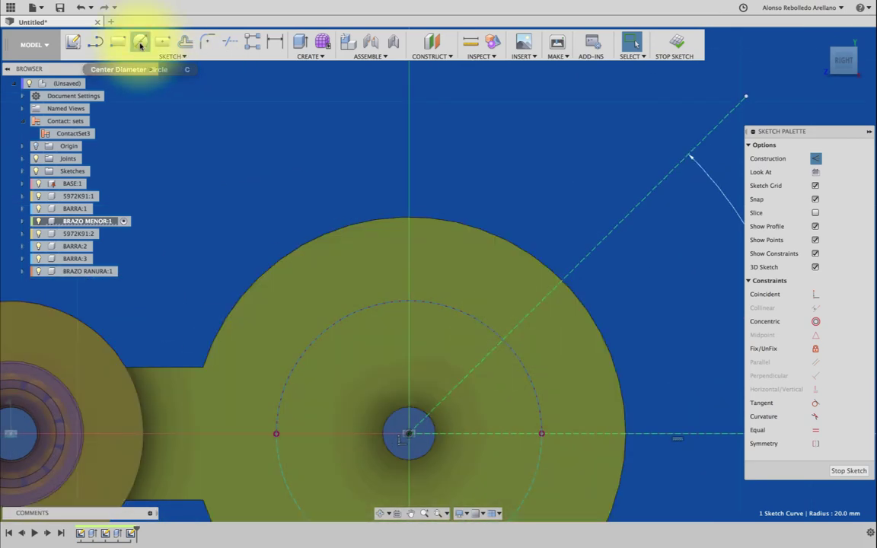
{"action": "scroll", "coordinate": [504, 346], "scroll_direction": "up", "scroll_amount": 2}
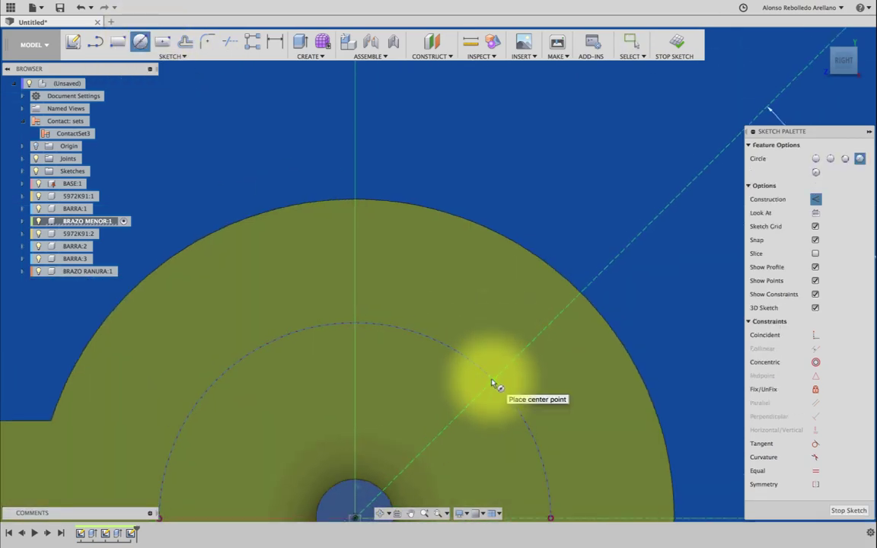
{"action": "left_click", "coordinate": [494, 378]}
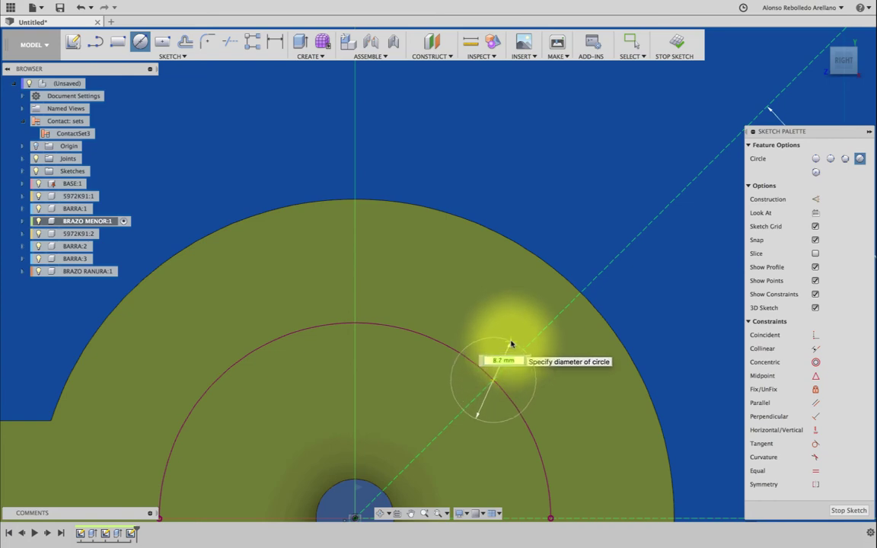
{"action": "left_click", "coordinate": [511, 345]}
Step: Extrude both small-circle profiles as a 30 mm cut into the disc
{"action": "key", "text": "e"}
{"action": "left_click", "coordinate": [499, 381]}
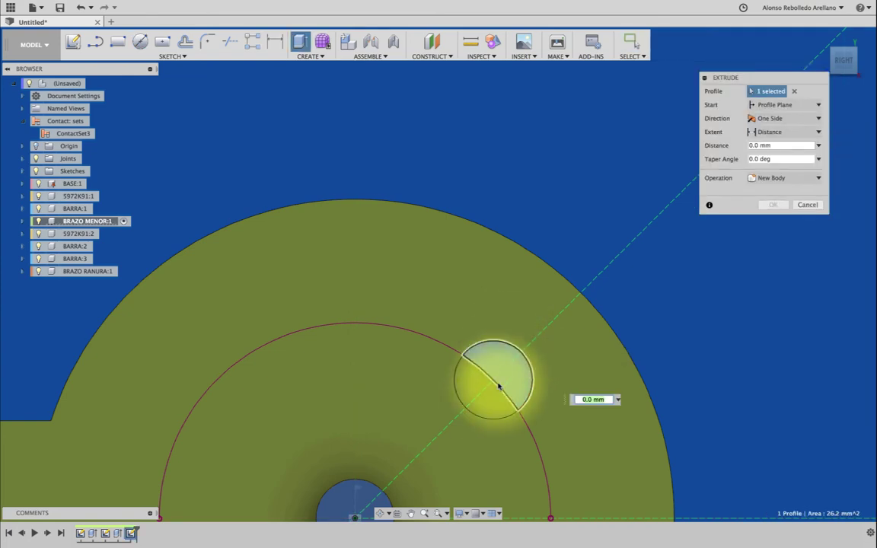
{"action": "left_click", "coordinate": [487, 373]}
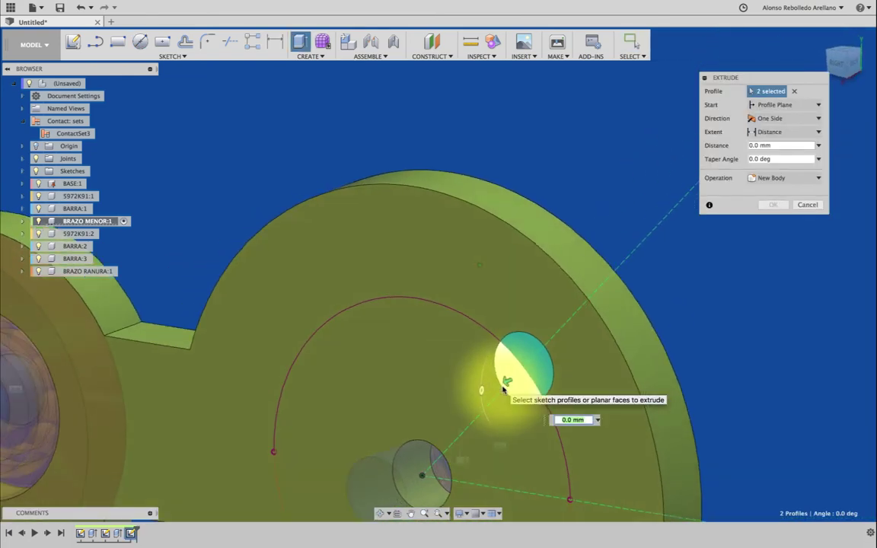
{"action": "left_click_drag", "start_coordinate": [498, 370], "coordinate": [676, 343]}
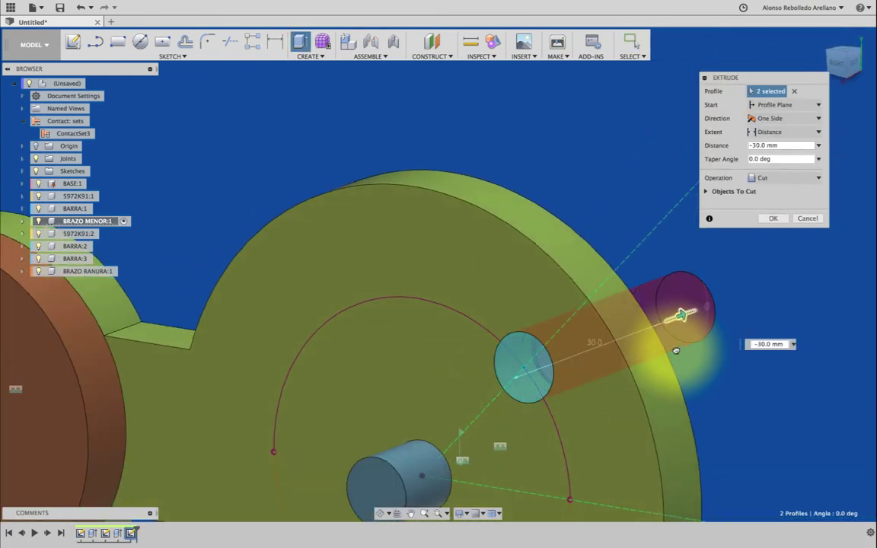
{"action": "left_click", "coordinate": [773, 205]}
{"action": "middle_click_drag", "start_coordinate": [747, 252], "coordinate": [213, 464], "text": "shift"}
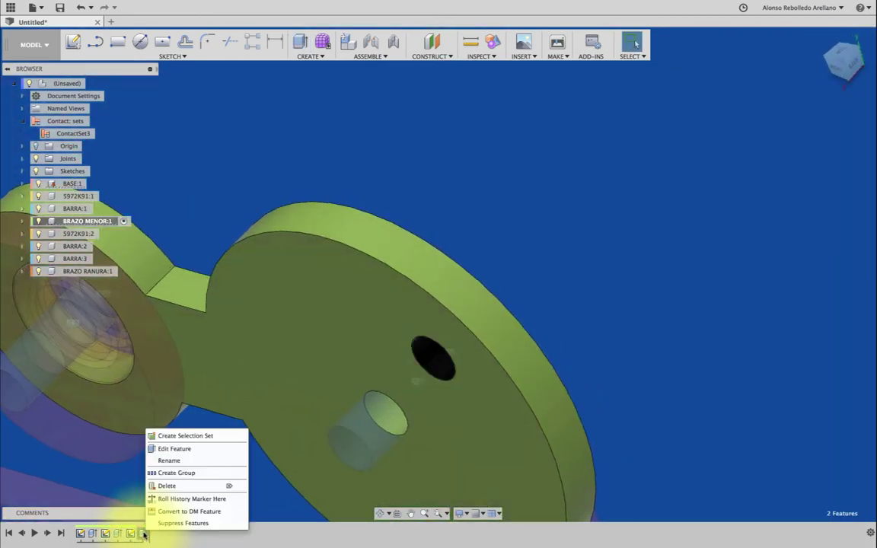
Step: Reopen the hole cut from the timeline, inspect it, and confirm it again
{"action": "left_click", "coordinate": [187, 451]}
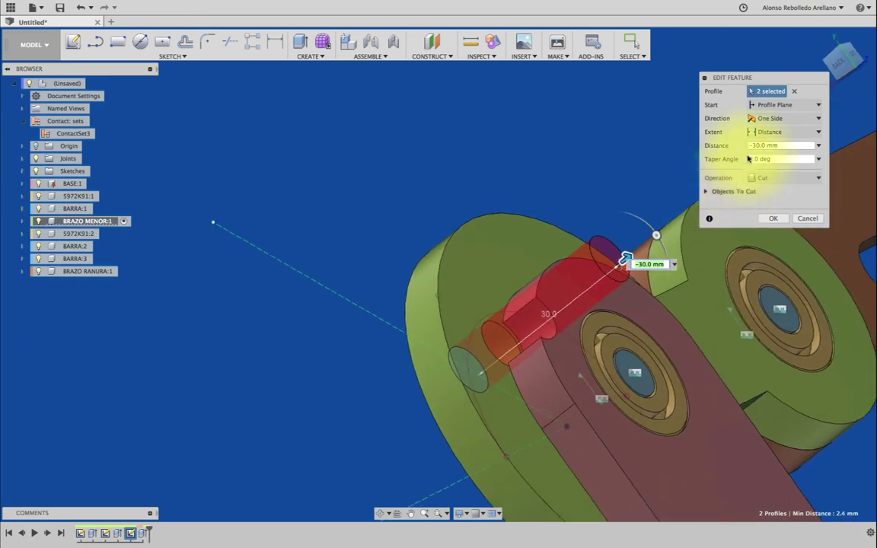
{"action": "mouse_move", "coordinate": [746, 192]}
{"action": "middle_mouse_down", "text": "shift"}
{"action": "mouse_move", "coordinate": [597, 313]}
{"action": "mouse_move", "coordinate": [587, 294]}
{"action": "mouse_move", "coordinate": [625, 296]}
{"action": "mouse_move", "coordinate": [705, 199]}
{"action": "middle_mouse_up", "text": "shift"}
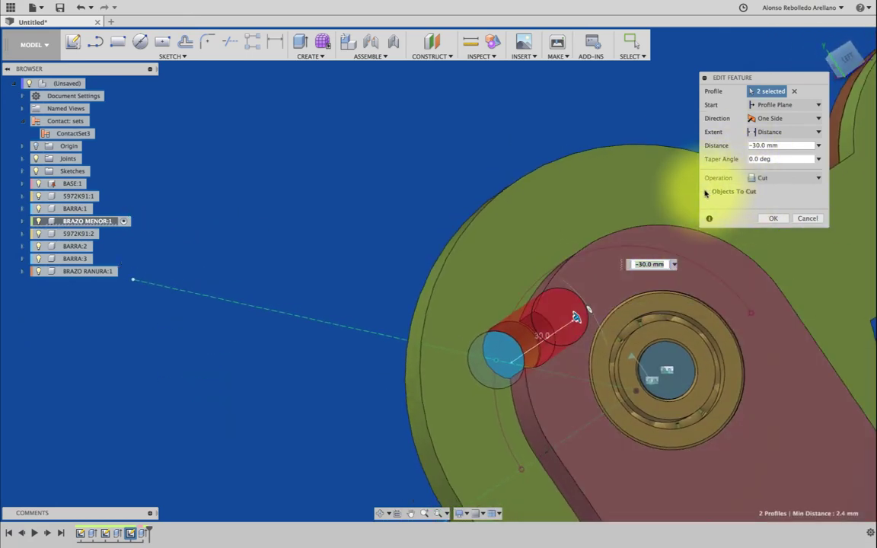
{"action": "left_click", "coordinate": [773, 247]}
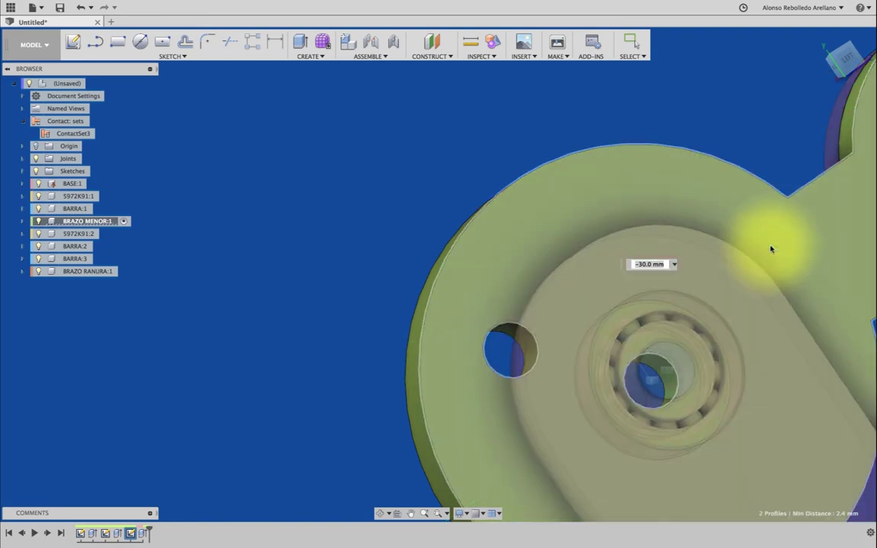
{"action": "mouse_move", "coordinate": [771, 247]}
{"action": "middle_mouse_down", "text": "shift"}
{"action": "mouse_move", "coordinate": [603, 275]}
{"action": "mouse_move", "coordinate": [597, 255]}
{"action": "mouse_move", "coordinate": [671, 237]}
{"action": "middle_mouse_up", "text": "shift"}
Step: Circular-pattern the offset hole to six evenly spaced copies around the disc centre
{"action": "left_click", "coordinate": [311, 59]}
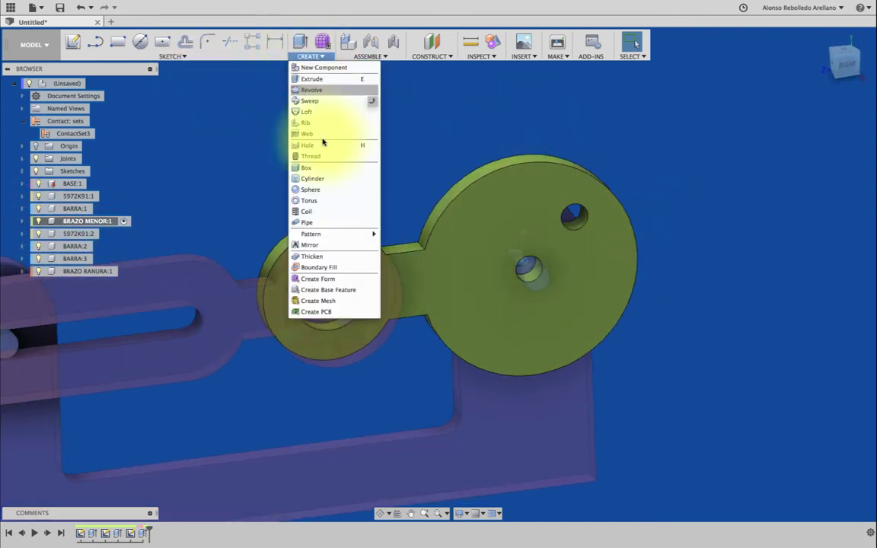
{"action": "left_click", "coordinate": [404, 244]}
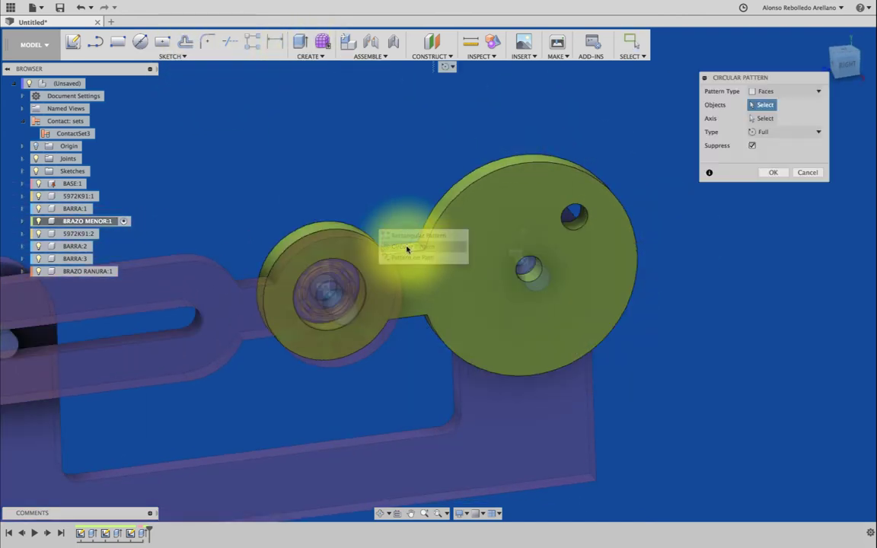
{"action": "left_click", "coordinate": [580, 221]}
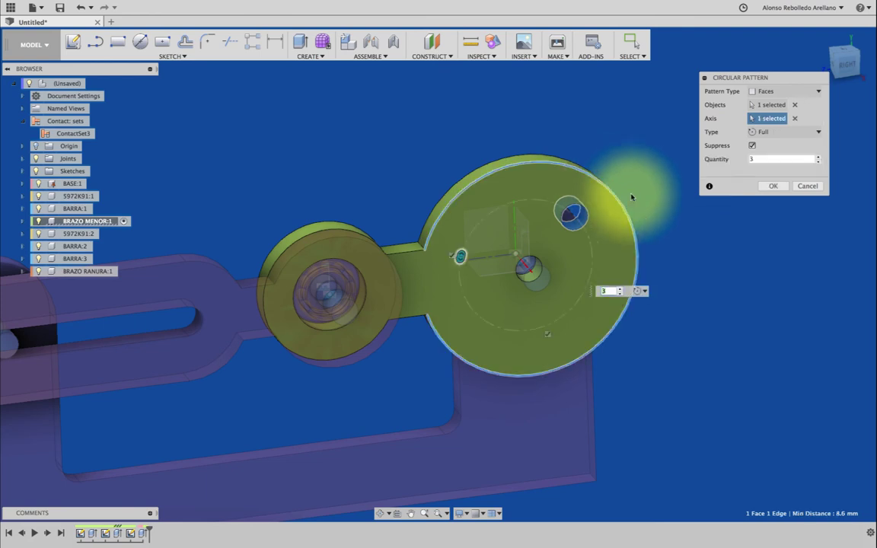
{"action": "left_click", "coordinate": [854, 87]}
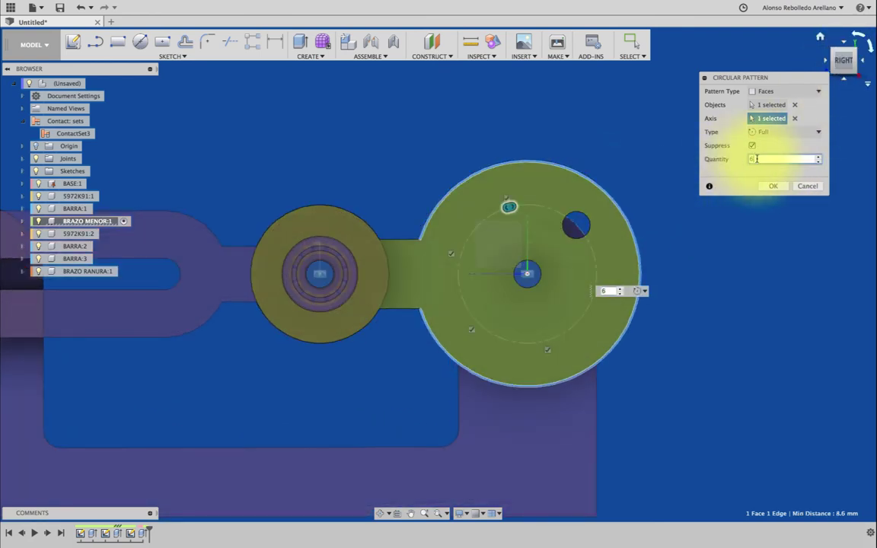
{"action": "left_click", "coordinate": [774, 186]}
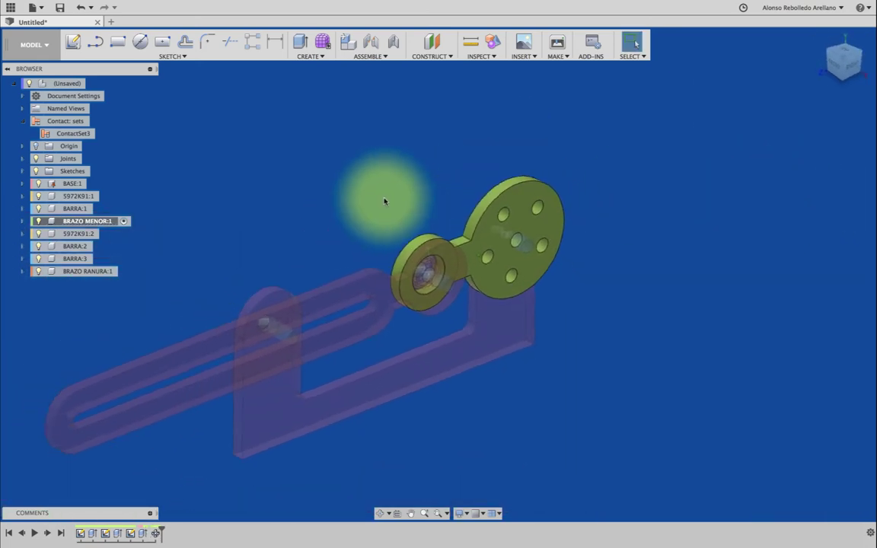
Step: Reactivate the root assembly and animate the disc's joint
{"action": "double_click", "coordinate": [86, 87]}
{"action": "middle_click_drag", "start_coordinate": [325, 147], "coordinate": [587, 205], "text": "shift"}
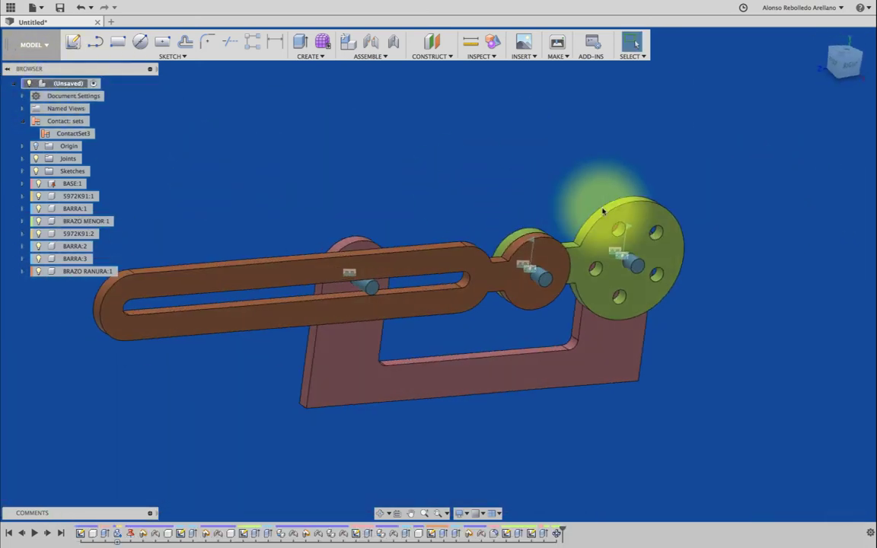
{"action": "right_click", "coordinate": [629, 233]}
{"action": "left_click", "coordinate": [624, 337]}
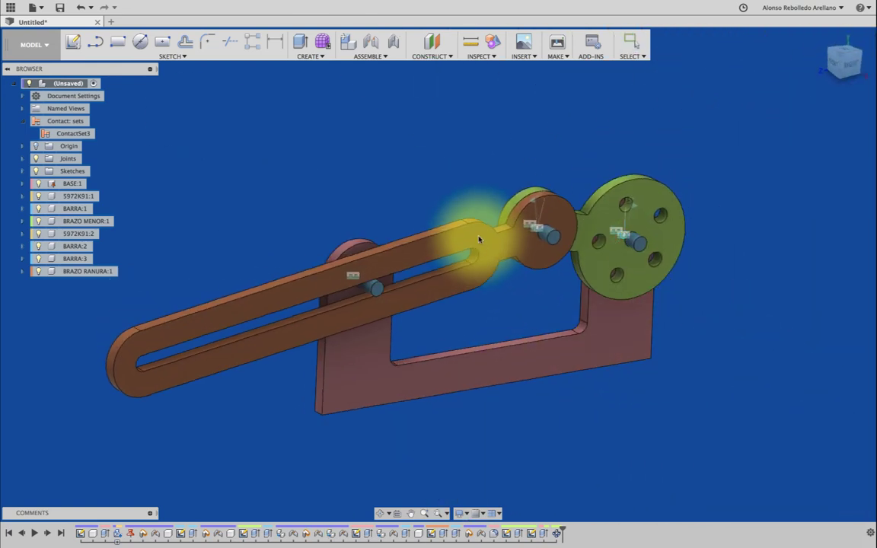
{"action": "key", "text": "Escape"}
Step: Animate the disc's joint a second time, then orbit the assembly to a new angle
{"action": "right_click", "coordinate": [641, 213]}
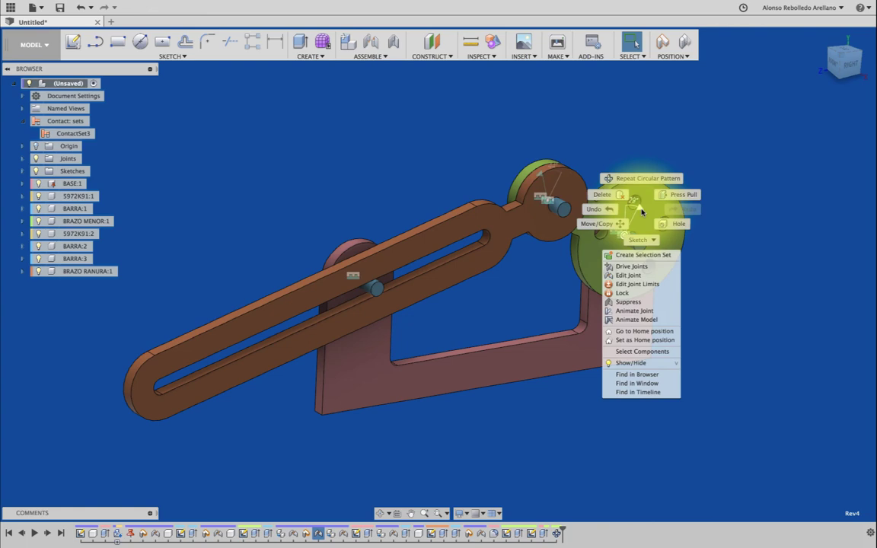
{"action": "left_click", "coordinate": [651, 322]}
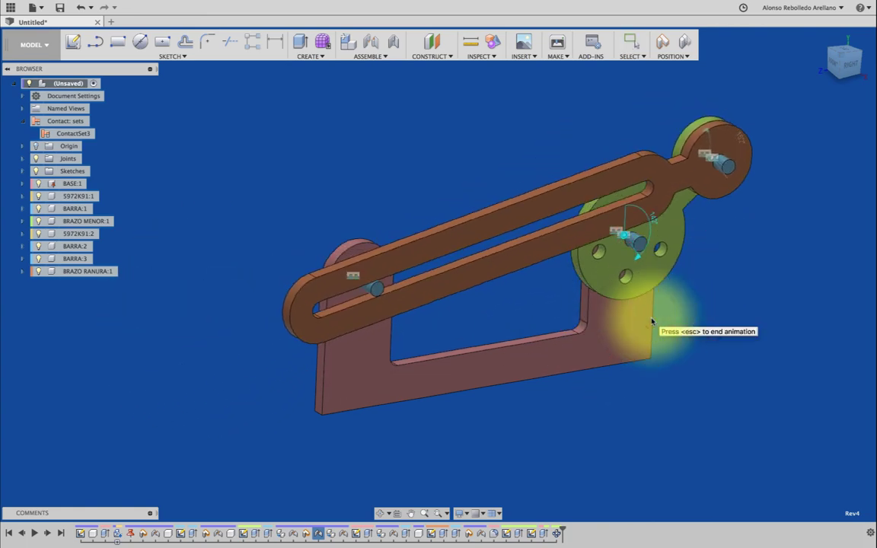
{"action": "key", "text": "Escape"}
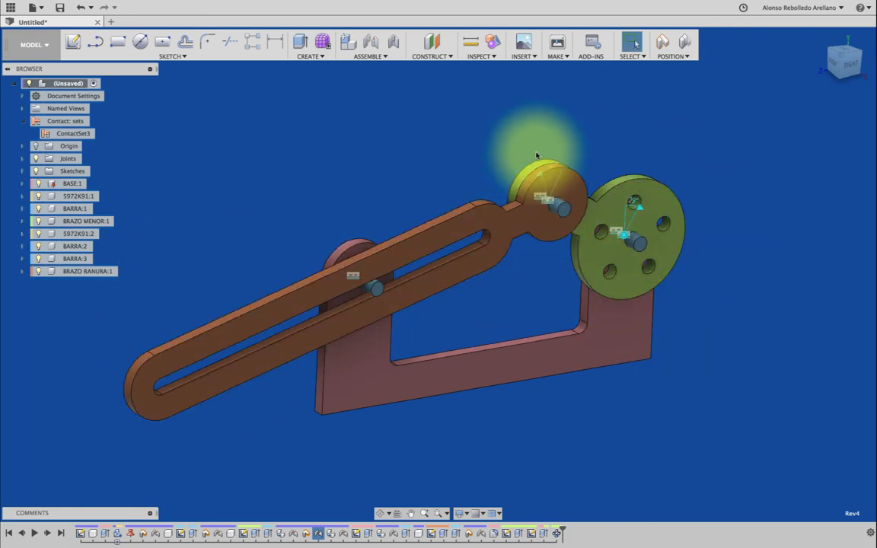
{"action": "left_click", "coordinate": [380, 513]}
{"action": "left_click_drag", "start_coordinate": [424, 400], "coordinate": [436, 379]}
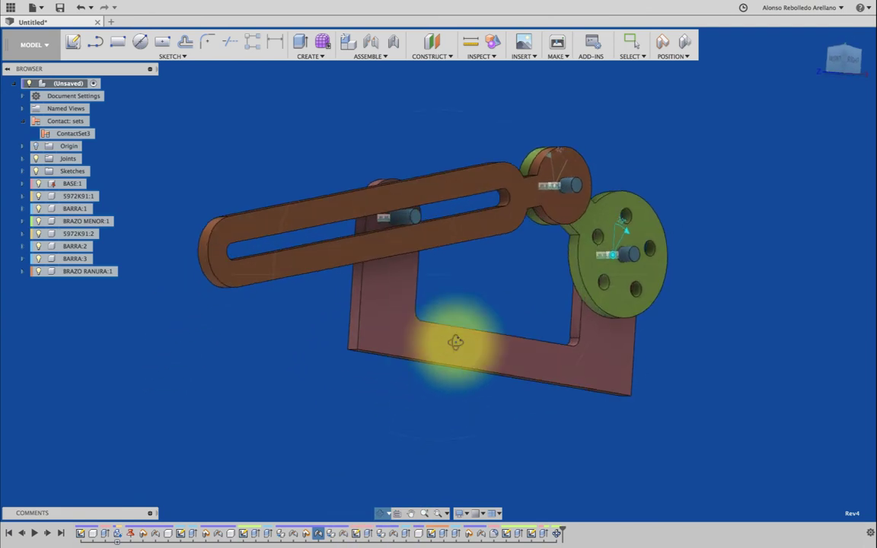
{"action": "left_click_drag", "start_coordinate": [470, 309], "coordinate": [470, 294]}
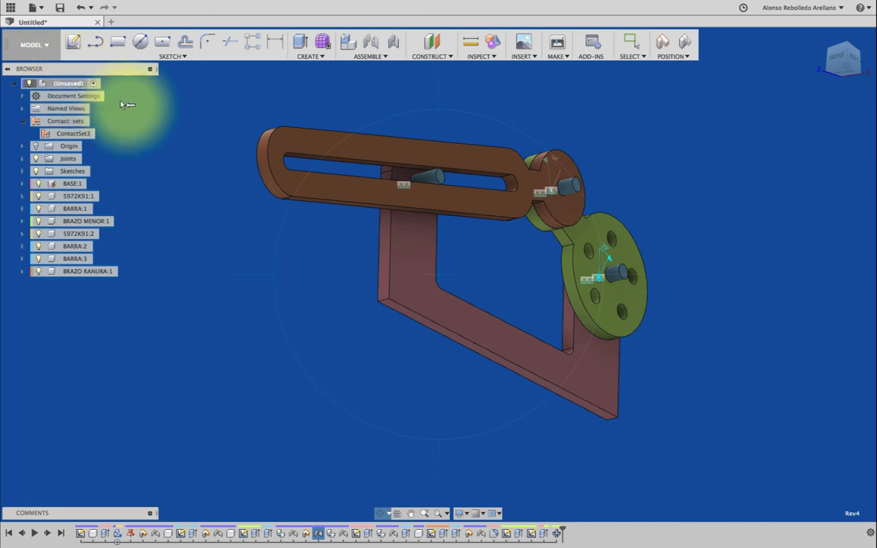
Step: Add a new component named BASE APOYO to the top-level assembly
{"action": "right_click", "coordinate": [75, 83]}
{"action": "left_click", "coordinate": [90, 93]}
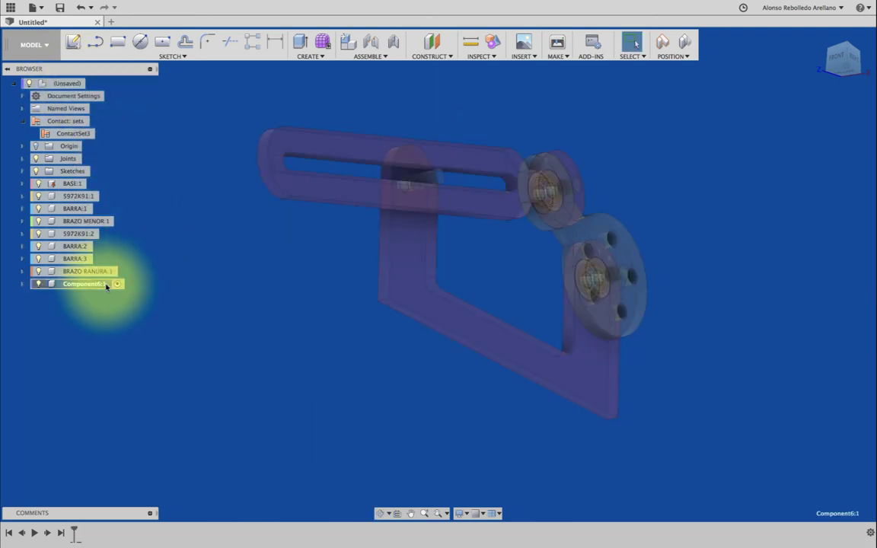
{"action": "double_click", "coordinate": [98, 284]}
{"action": "type", "text": "BASE APOYO"}
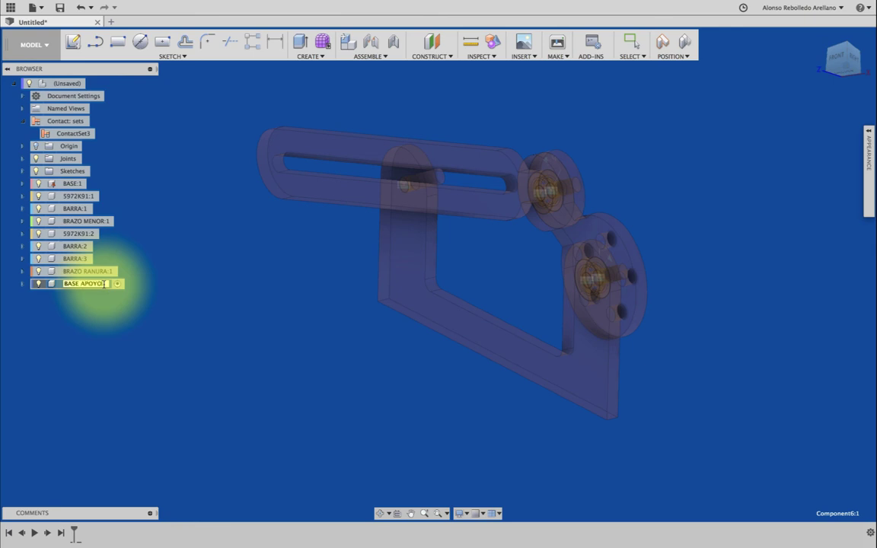
{"action": "key", "text": "Return"}
Step: Sketch a 200 × 60 mm two-corner rectangle for the base plate, dimensioning the 60 mm width
{"action": "left_click", "coordinate": [162, 41]}
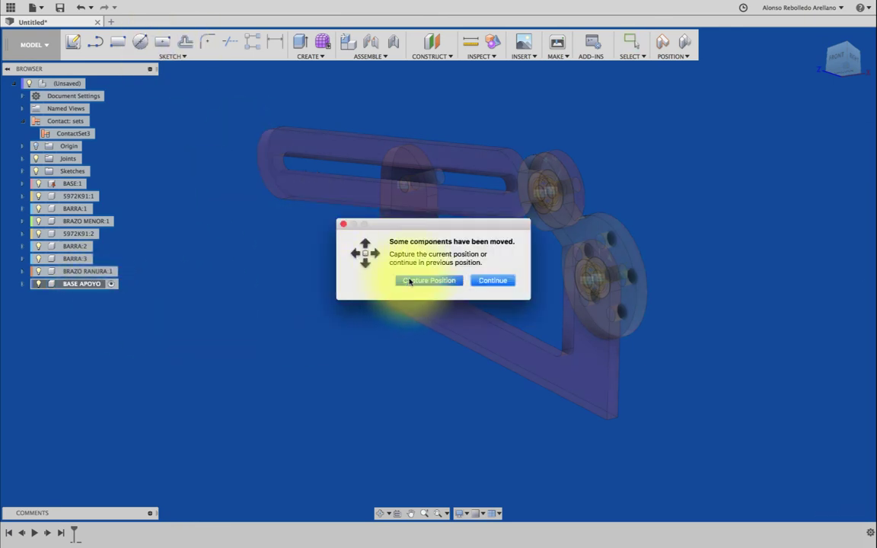
{"action": "left_click", "coordinate": [410, 282]}
{"action": "left_click", "coordinate": [392, 308]}
{"action": "left_click", "coordinate": [435, 99]}
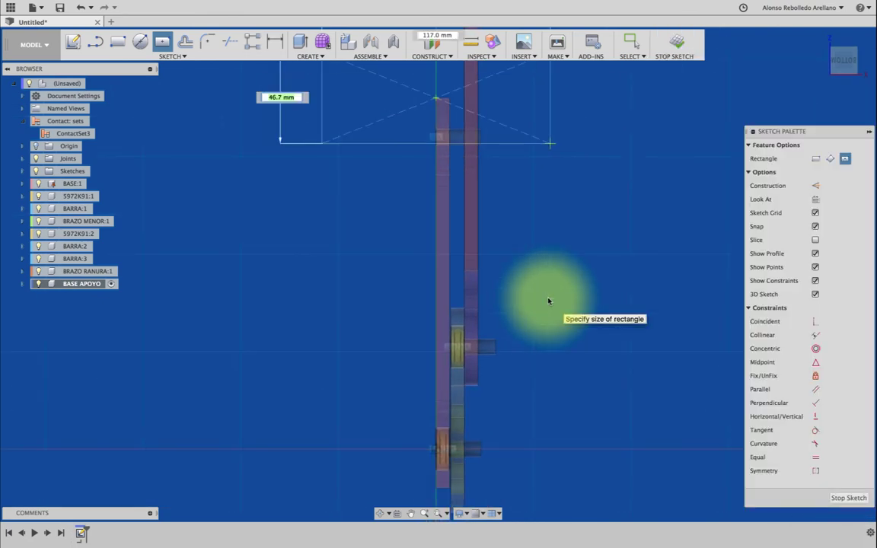
{"action": "left_click", "coordinate": [117, 41]}
{"action": "left_click", "coordinate": [384, 137]}
{"action": "type", "text": "200"}
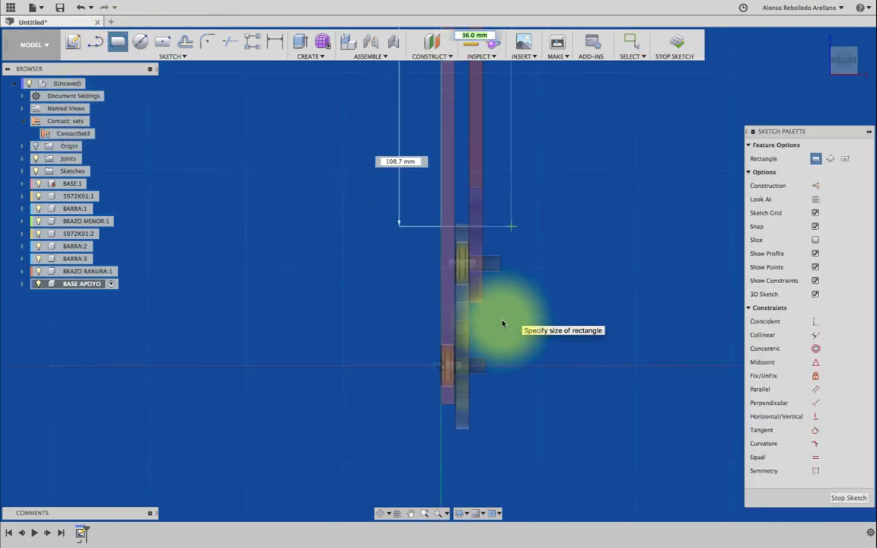
{"action": "left_click", "coordinate": [553, 410]}
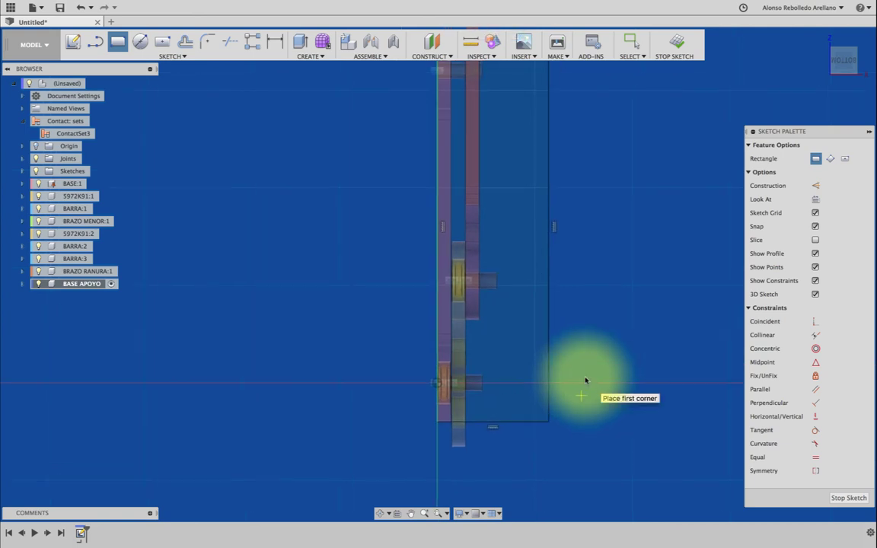
{"action": "key", "text": "d"}
{"action": "left_click", "coordinate": [518, 421]}
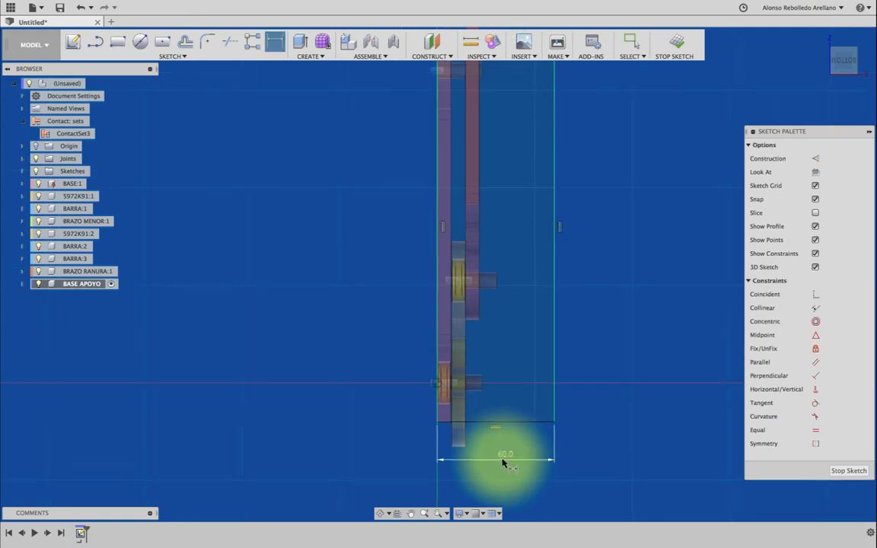
{"action": "key", "text": "Return"}
{"action": "left_click", "coordinate": [541, 371]}
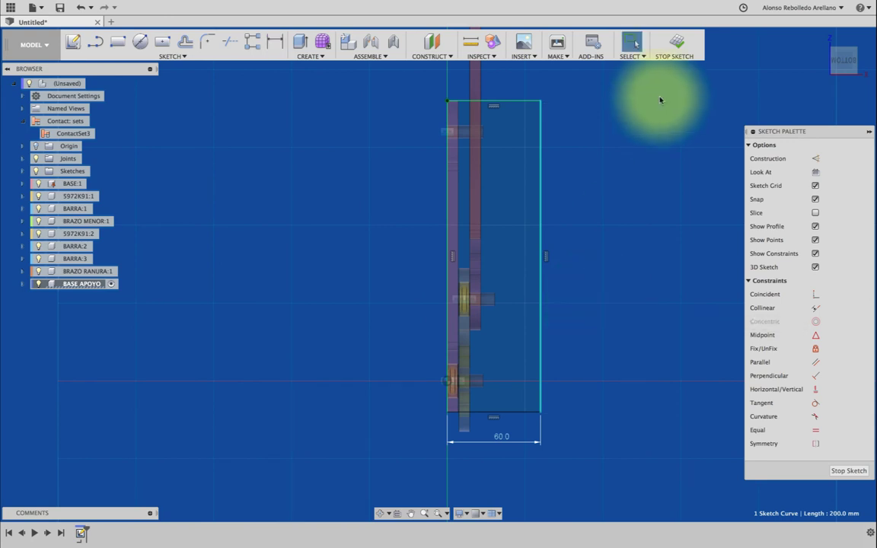
Step: Extrude both rectangle profiles 9 mm into a solid base plate
{"action": "key", "text": "e"}
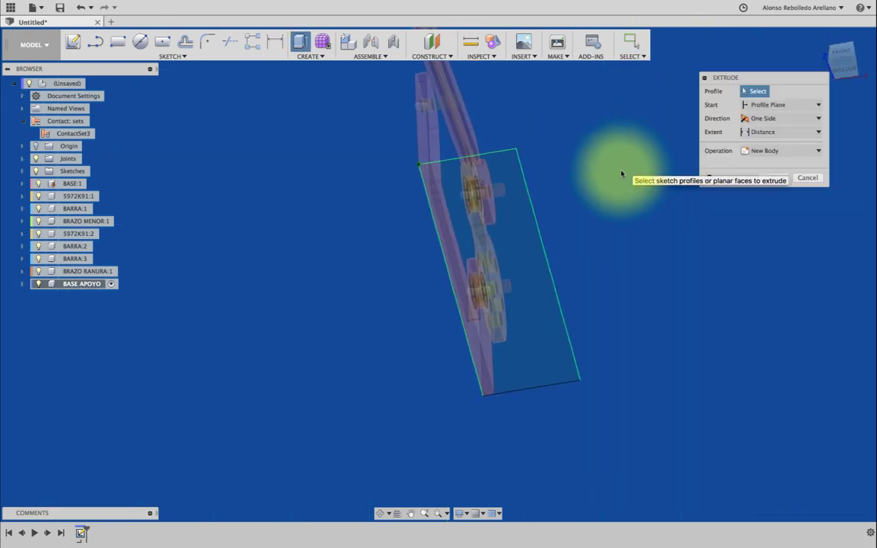
{"action": "left_click", "coordinate": [535, 268]}
{"action": "left_click", "coordinate": [449, 266]}
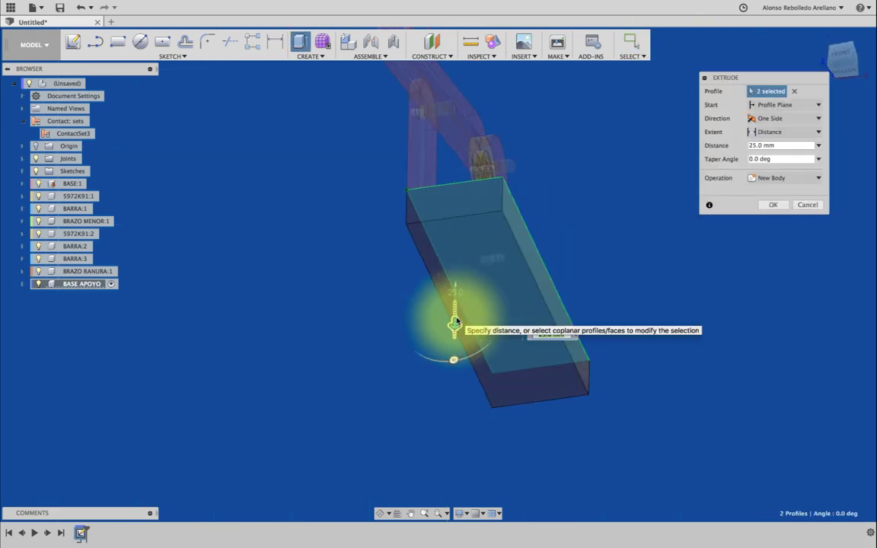
{"action": "type", "text": "9"}
{"action": "left_click", "coordinate": [773, 205]}
{"action": "middle_click_drag", "start_coordinate": [769, 214], "coordinate": [701, 257], "text": "shift"}
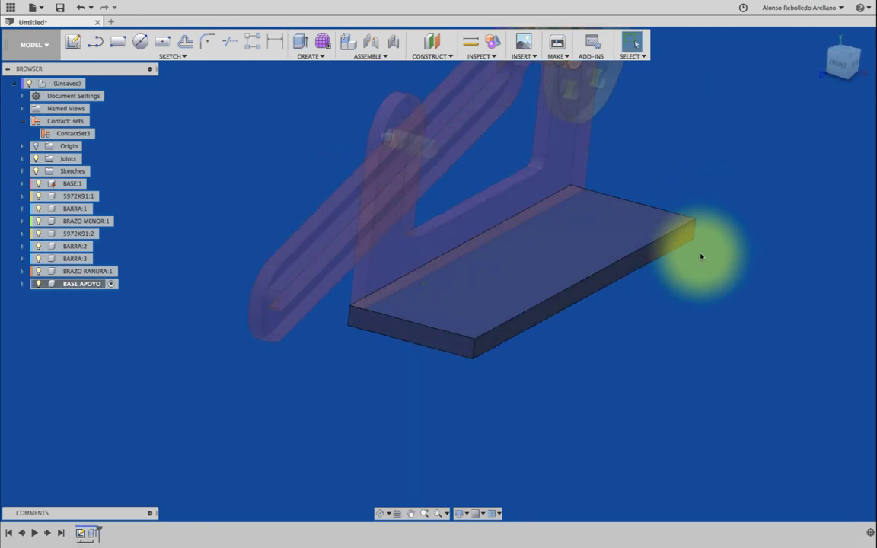
Step: Fillet the two vertical corner edges at one end of the plate
{"action": "key", "text": "f"}
{"action": "left_click", "coordinate": [474, 349]}
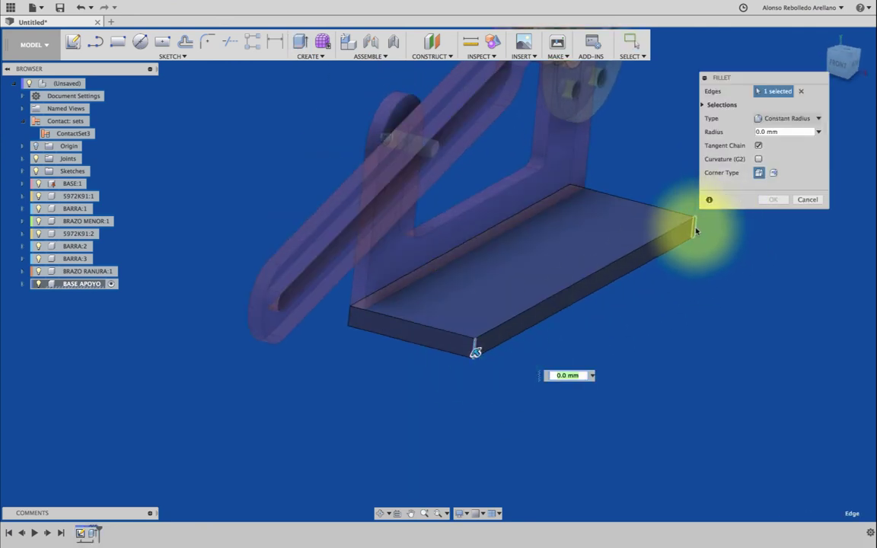
{"action": "left_click_drag", "start_coordinate": [688, 229], "coordinate": [692, 229]}
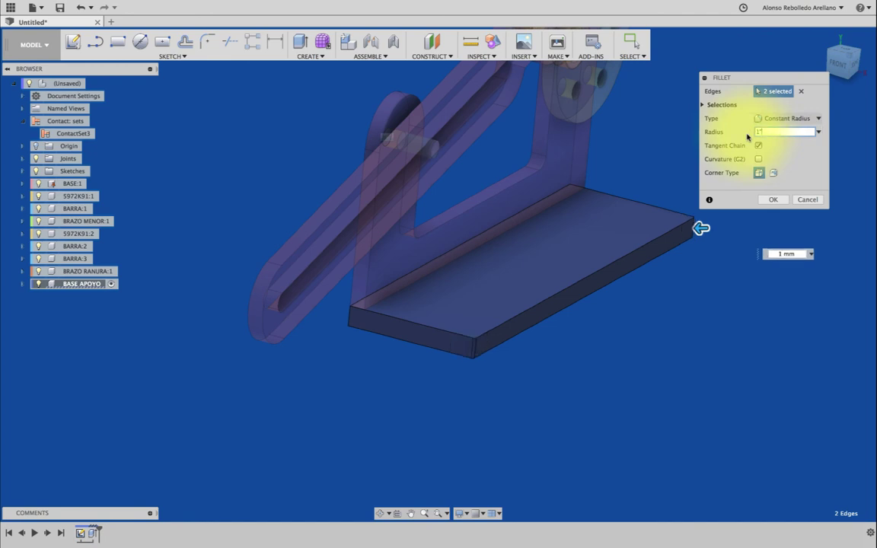
{"action": "left_click", "coordinate": [772, 200]}
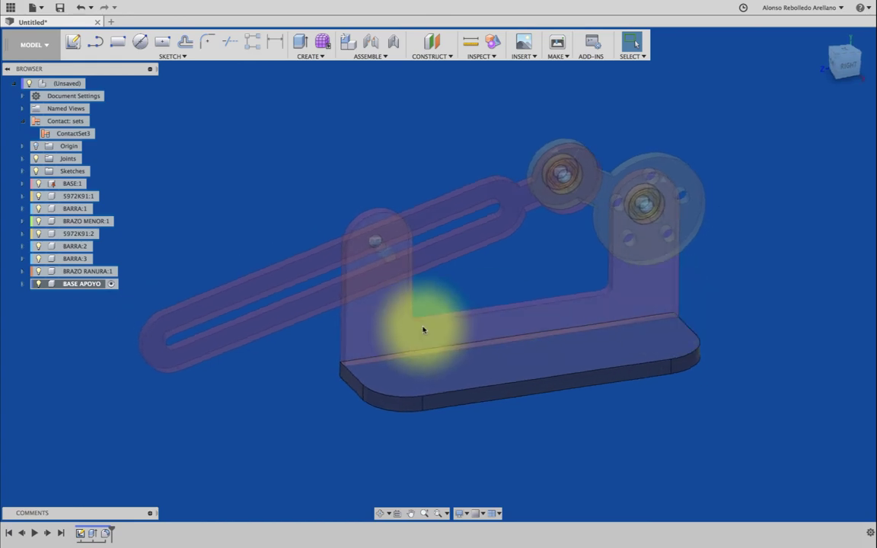
Step: Return to the assembly and attach the base plate to the support's bottom with a Rigid joint
{"action": "left_click", "coordinate": [93, 83]}
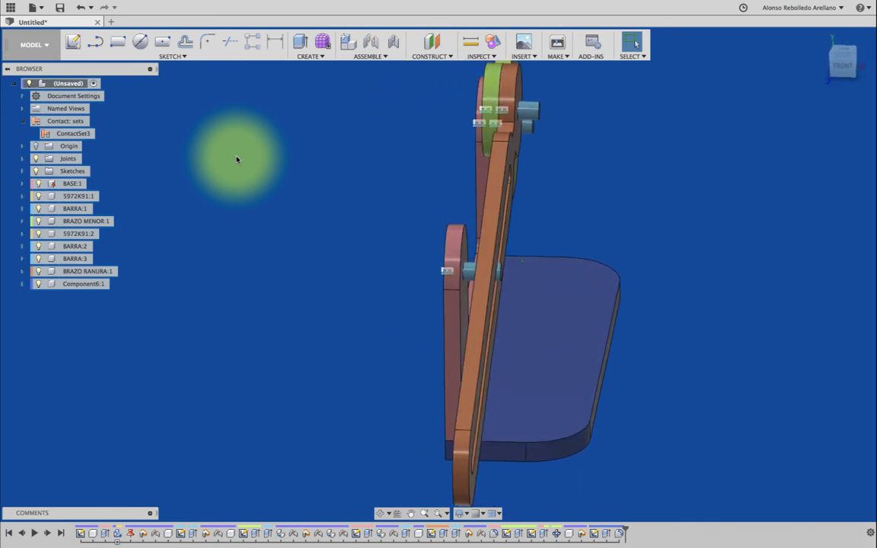
{"action": "left_click_drag", "start_coordinate": [474, 381], "coordinate": [435, 397]}
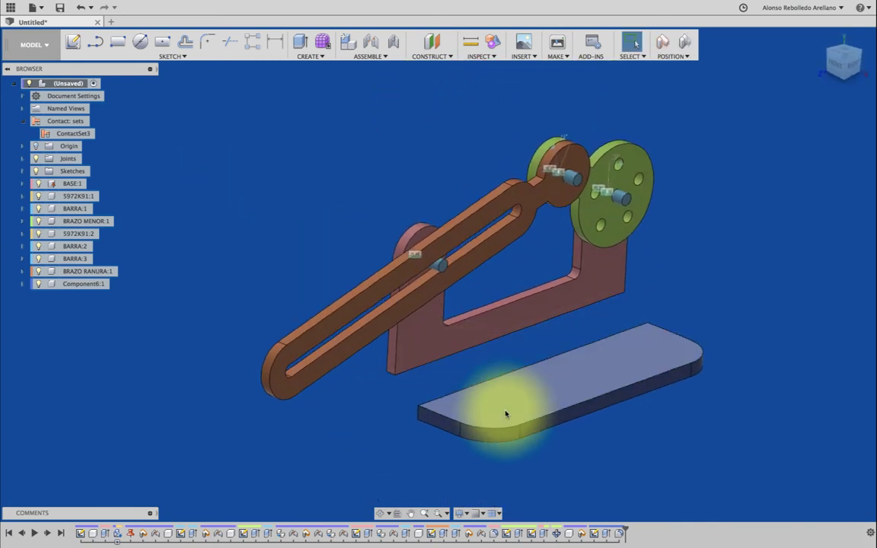
{"action": "key", "text": "j"}
{"action": "left_click", "coordinate": [419, 407]}
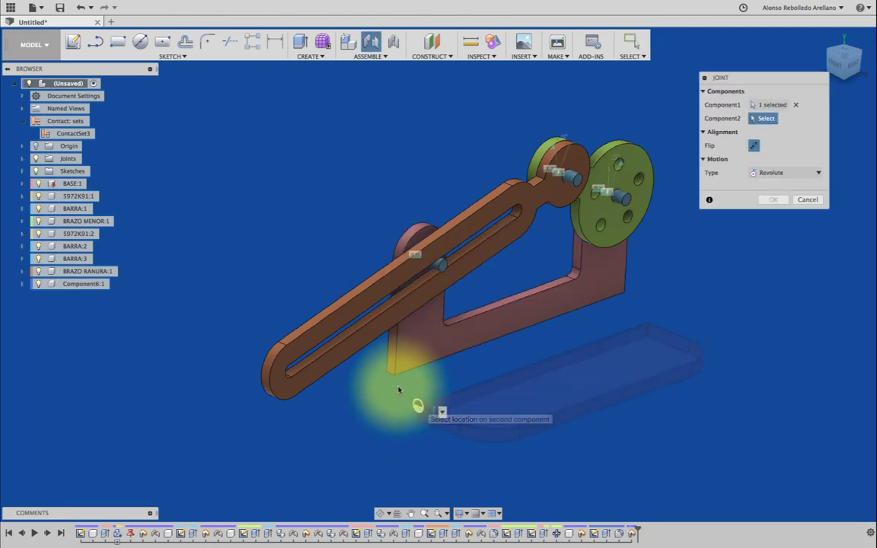
{"action": "left_click", "coordinate": [386, 375]}
{"action": "left_click", "coordinate": [784, 227]}
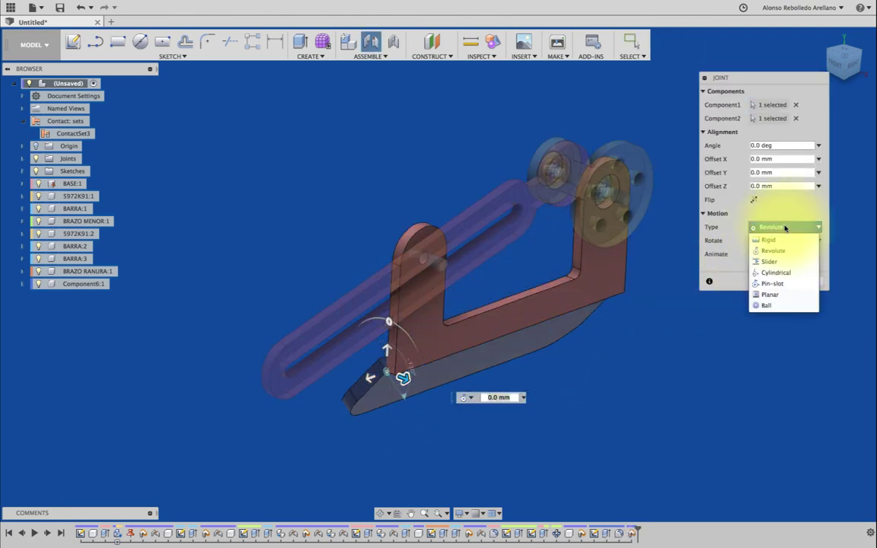
{"action": "left_click", "coordinate": [768, 227]}
{"action": "left_click", "coordinate": [772, 266]}
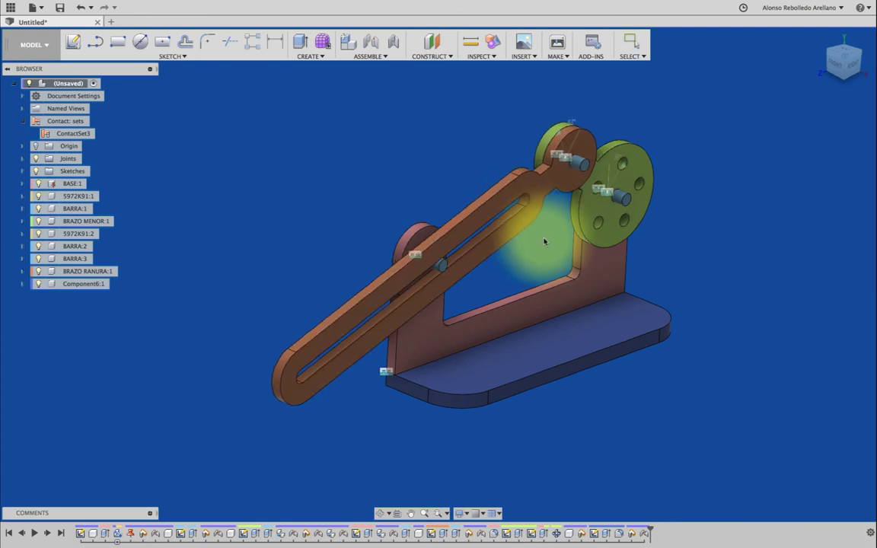
Step: Swing the slotted arm and turn the crank to test the linkage motion
{"action": "mouse_move", "coordinate": [521, 224]}
{"action": "left_mouse_down"}
{"action": "mouse_move", "coordinate": [440, 278]}
{"action": "mouse_move", "coordinate": [571, 258]}
{"action": "mouse_move", "coordinate": [538, 137]}
{"action": "left_mouse_up"}
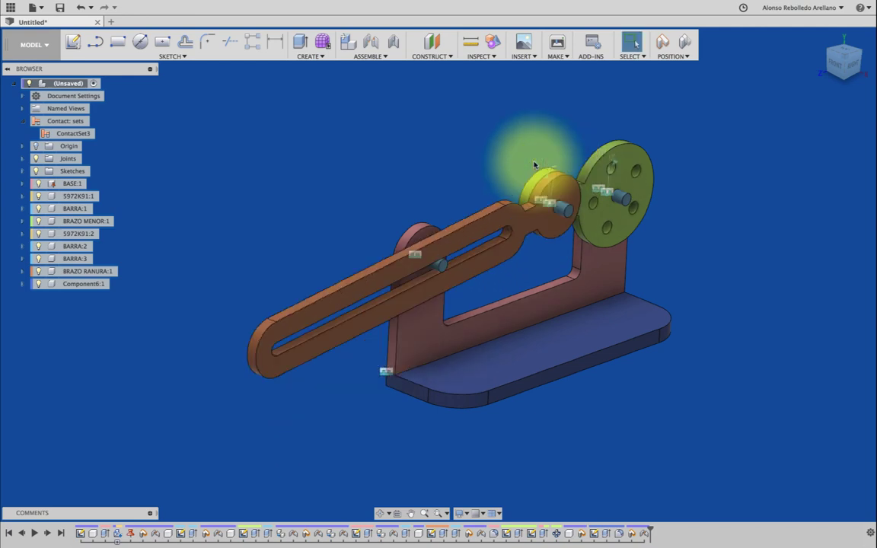
{"action": "left_click", "coordinate": [852, 61]}
{"action": "mouse_move", "coordinate": [485, 176]}
{"action": "left_mouse_down"}
{"action": "mouse_move", "coordinate": [604, 321]}
{"action": "mouse_move", "coordinate": [640, 319]}
{"action": "left_mouse_up"}
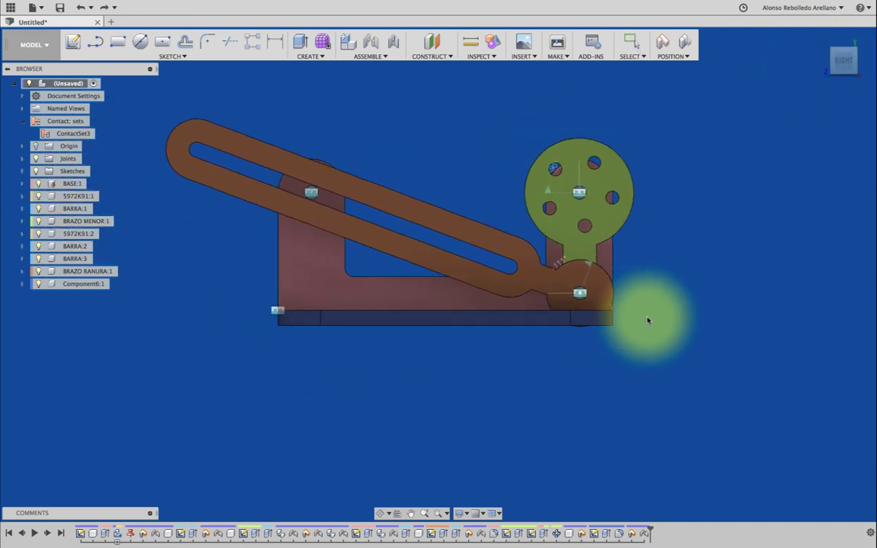
{"action": "mouse_move", "coordinate": [546, 372]}
{"action": "middle_mouse_down", "text": "shift"}
{"action": "mouse_move", "coordinate": [49, 286]}
{"action": "mouse_move", "coordinate": [172, 346]}
{"action": "mouse_move", "coordinate": [274, 109]}
{"action": "middle_mouse_up", "text": "shift"}
Step: Keep component positions and preview a 10 mm Join extrusion on a support face
{"action": "left_click", "coordinate": [300, 42]}
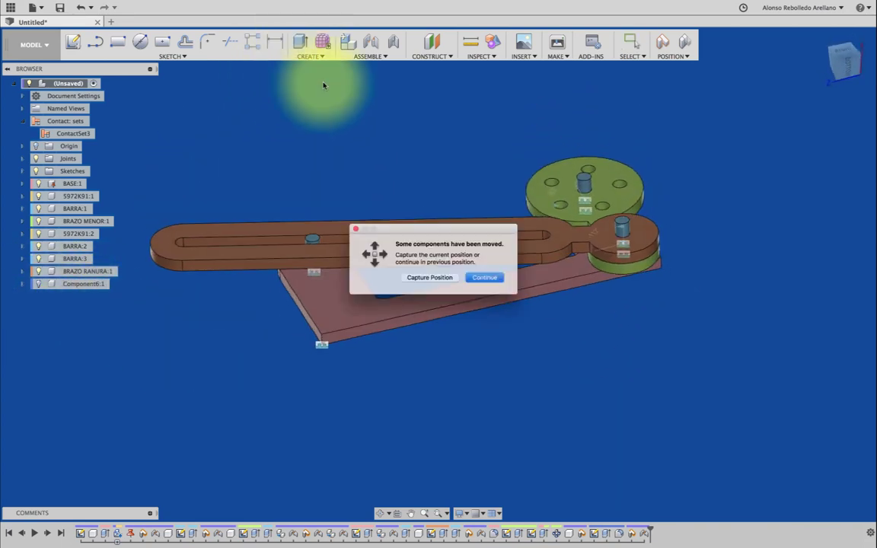
{"action": "left_click", "coordinate": [451, 283]}
{"action": "left_click", "coordinate": [462, 311]}
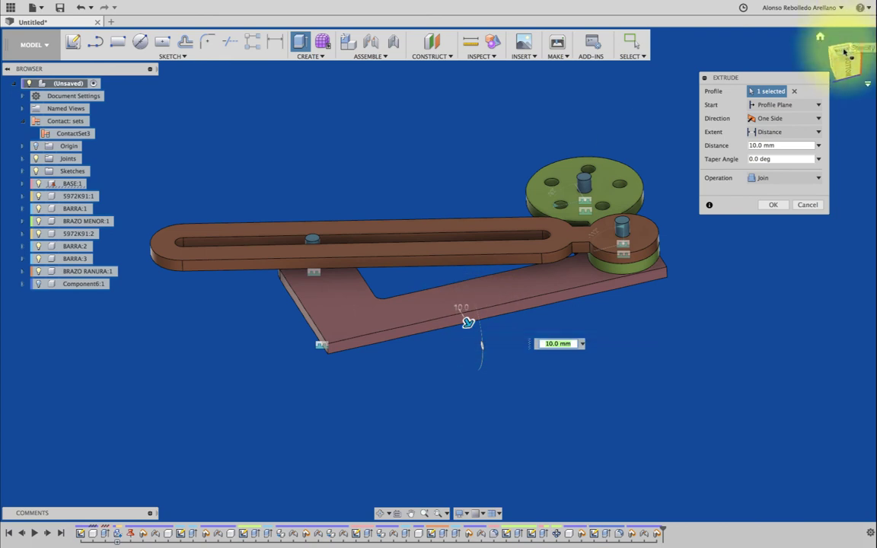
Step: Confirm a 15 mm Join extrusion along the bottom of the support
{"action": "left_click", "coordinate": [845, 51]}
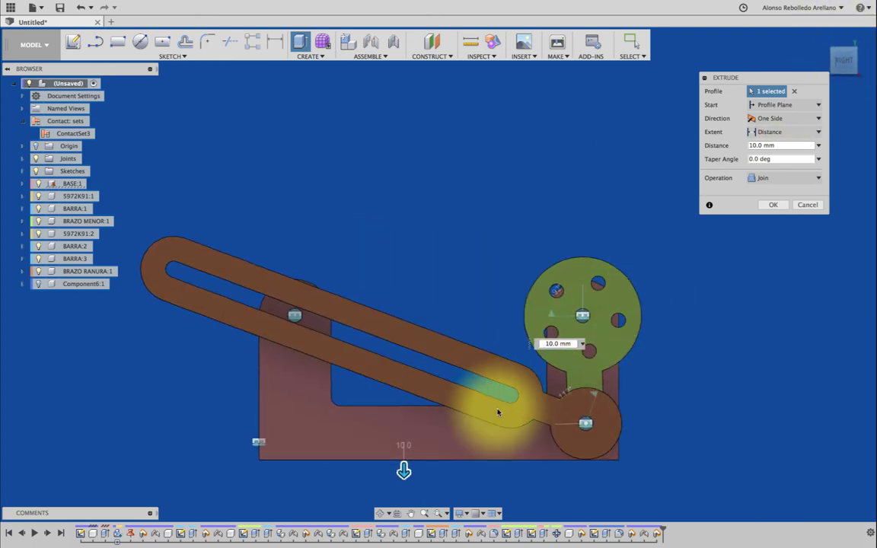
{"action": "left_click", "coordinate": [781, 205]}
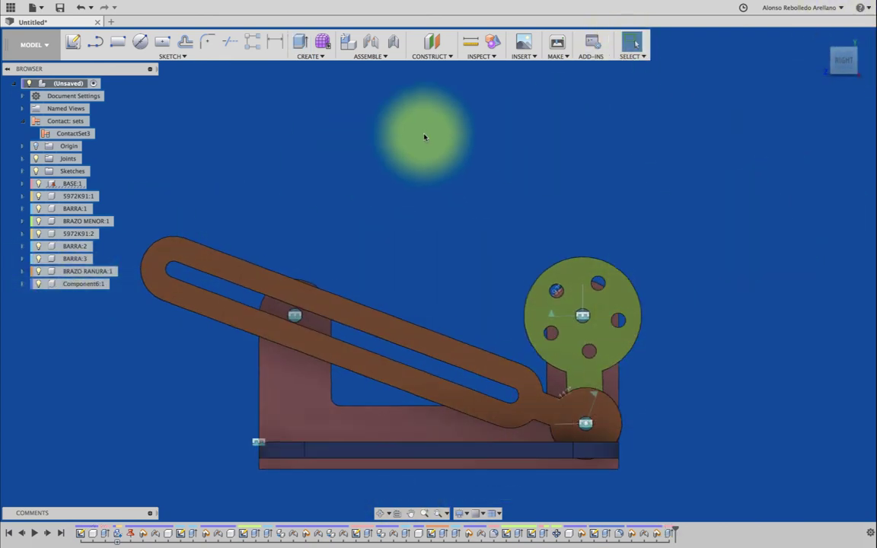
{"action": "middle_click_drag", "start_coordinate": [425, 137], "coordinate": [337, 438], "text": "shift"}
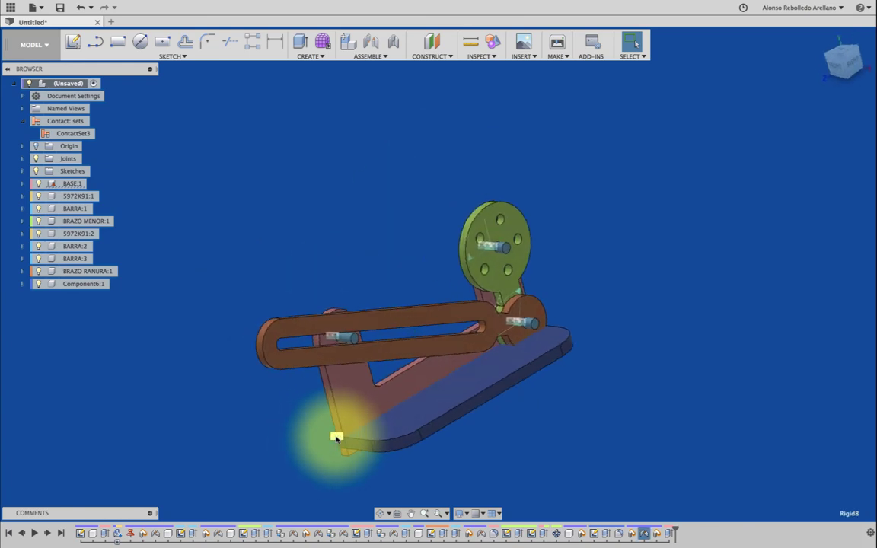
Step: Offset the base plate's rigid joint by −35 mm in Y
{"action": "left_click", "coordinate": [327, 321]}
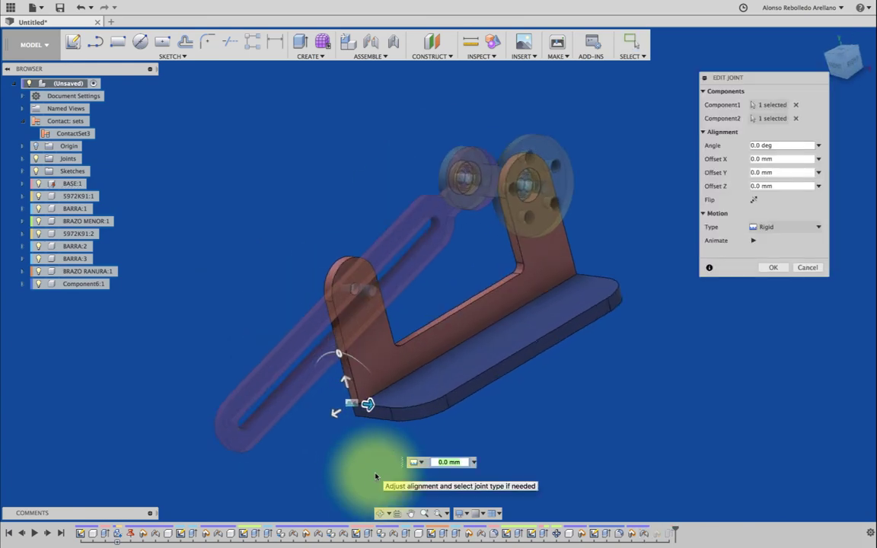
{"action": "left_click_drag", "start_coordinate": [391, 411], "coordinate": [446, 426]}
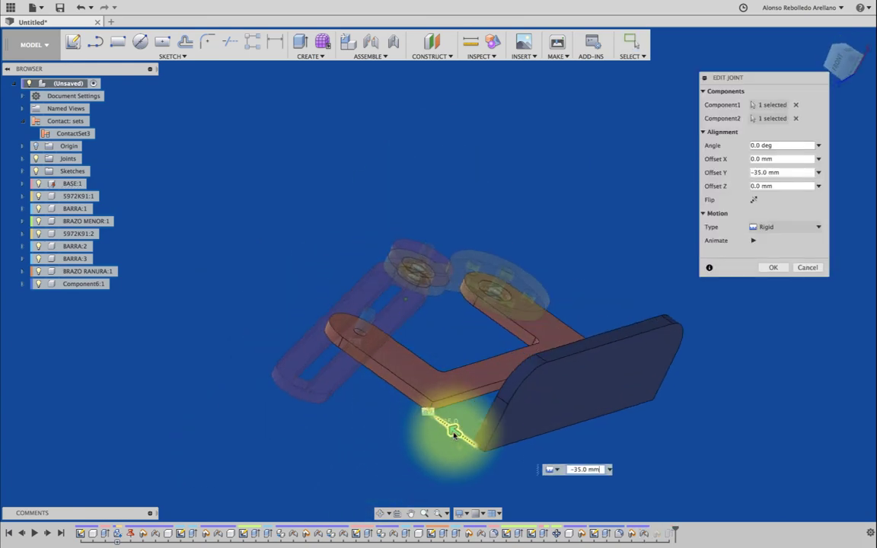
{"action": "left_click", "coordinate": [773, 267]}
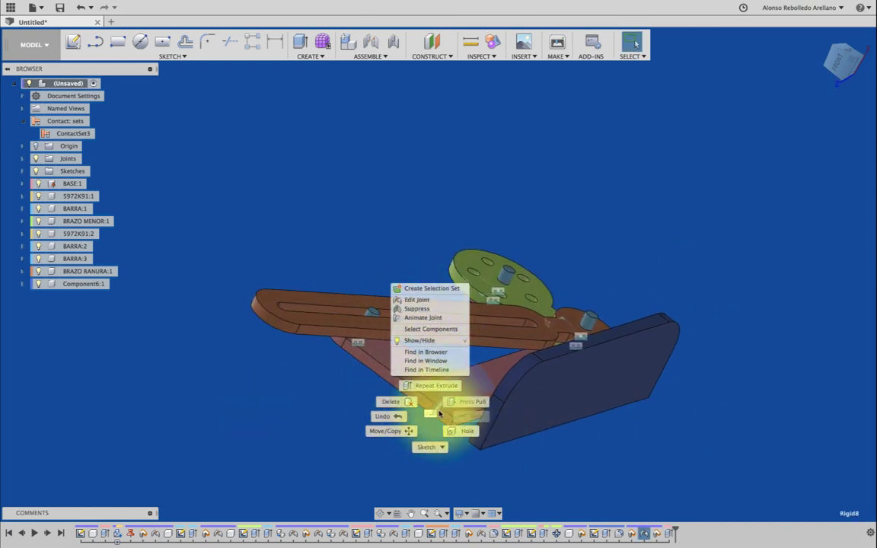
Step: Undo the last change, then rigidly joint the base plate beneath the support
{"action": "left_click", "coordinate": [407, 416]}
{"action": "key", "text": "j"}
{"action": "left_click", "coordinate": [469, 409]}
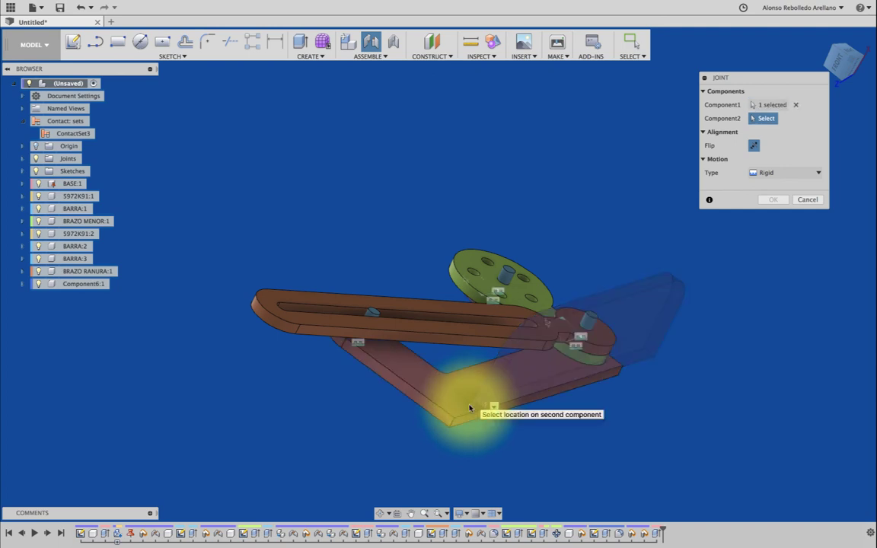
{"action": "left_click", "coordinate": [450, 429]}
{"action": "left_click", "coordinate": [782, 268]}
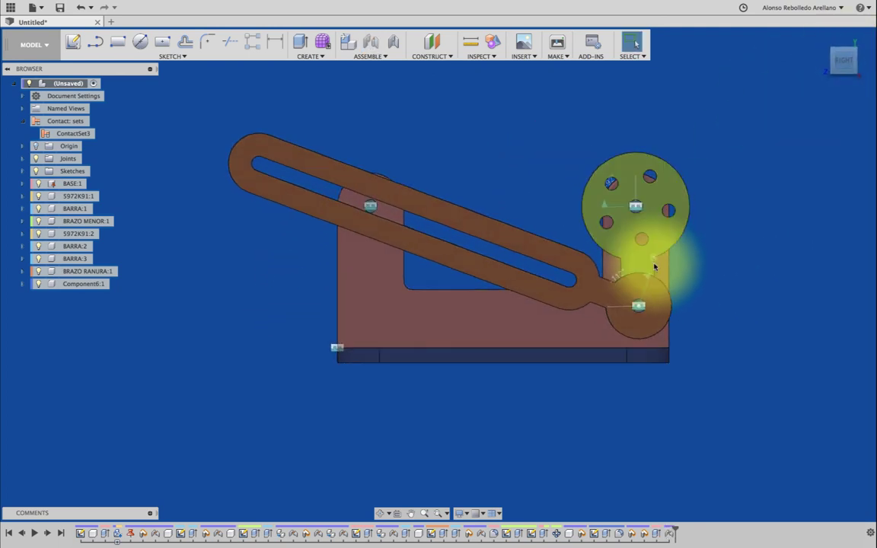
Step: Turn the crank disc to test the linkage, then orbit to an angled view of the support plate
{"action": "mouse_move", "coordinate": [655, 265]}
{"action": "left_mouse_down"}
{"action": "mouse_move", "coordinate": [607, 294]}
{"action": "mouse_move", "coordinate": [665, 268]}
{"action": "mouse_move", "coordinate": [708, 216]}
{"action": "mouse_move", "coordinate": [689, 152]}
{"action": "mouse_move", "coordinate": [579, 164]}
{"action": "mouse_move", "coordinate": [417, 260]}
{"action": "mouse_move", "coordinate": [500, 415]}
{"action": "mouse_move", "coordinate": [720, 448]}
{"action": "mouse_move", "coordinate": [701, 458]}
{"action": "mouse_move", "coordinate": [792, 417]}
{"action": "mouse_move", "coordinate": [650, 436]}
{"action": "left_mouse_up"}
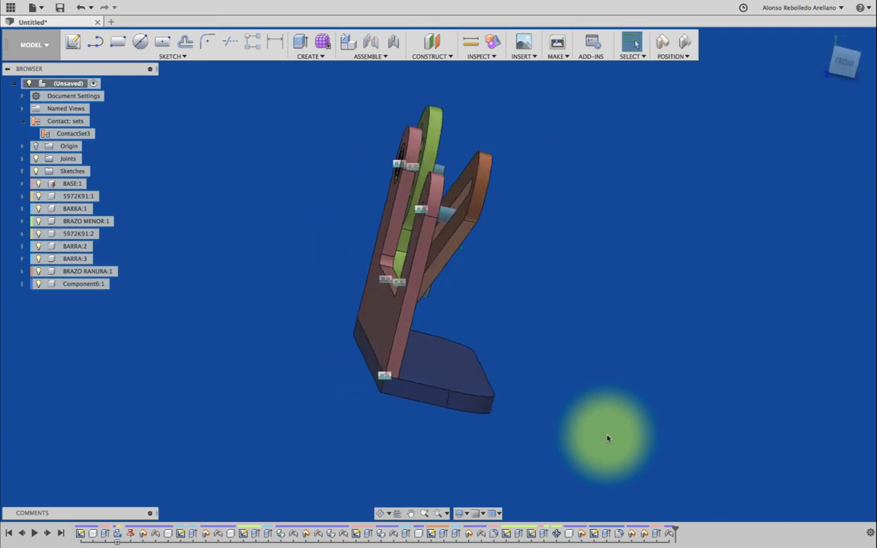
{"action": "mouse_move", "coordinate": [608, 437]}
{"action": "middle_mouse_down", "text": "shift"}
{"action": "mouse_move", "coordinate": [550, 403]}
{"action": "mouse_move", "coordinate": [481, 323]}
{"action": "middle_mouse_up", "text": "shift"}
{"action": "left_click", "coordinate": [481, 324]}
Step: With BASE active, sketch a vertical construction line below the cutout on the support plate
{"action": "left_click", "coordinate": [94, 184]}
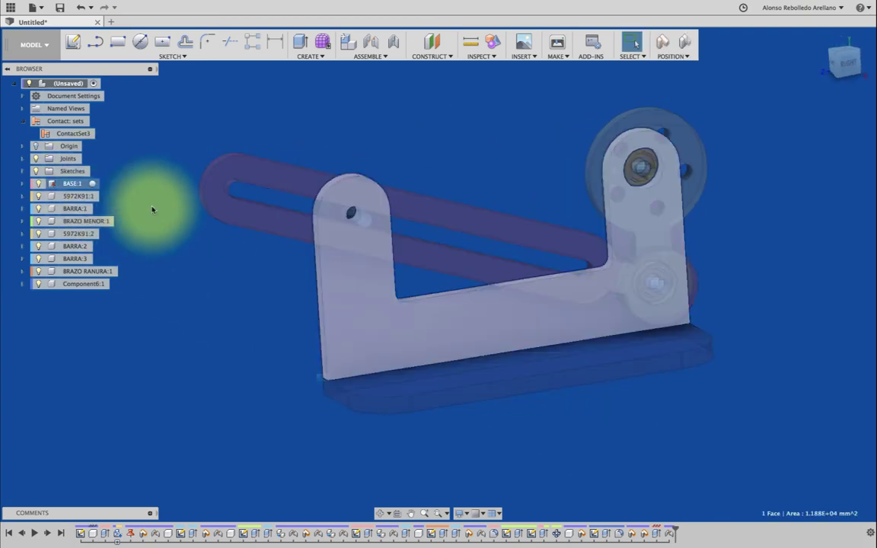
{"action": "left_click", "coordinate": [140, 41]}
{"action": "left_click", "coordinate": [426, 284]}
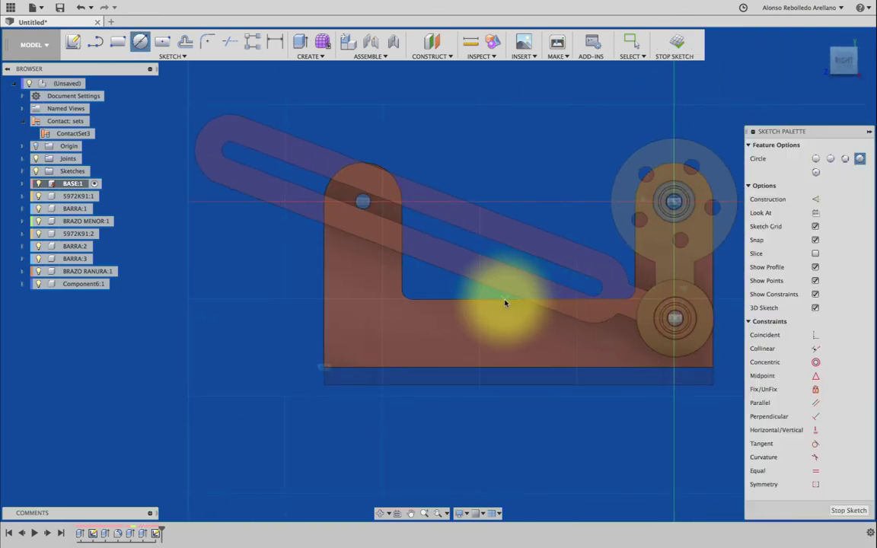
{"action": "left_click", "coordinate": [516, 302]}
{"action": "key", "text": "l"}
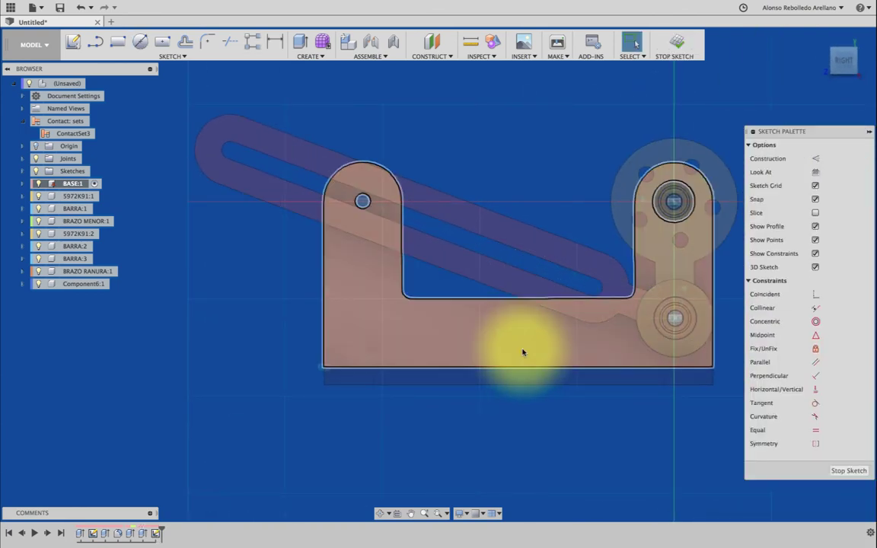
{"action": "left_click", "coordinate": [517, 298]}
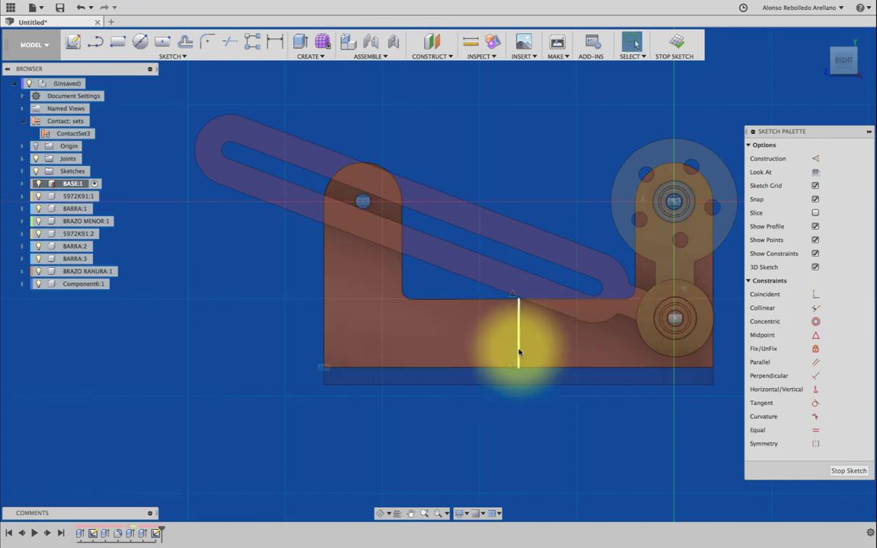
{"action": "left_click", "coordinate": [519, 352]}
{"action": "left_click", "coordinate": [815, 158]}
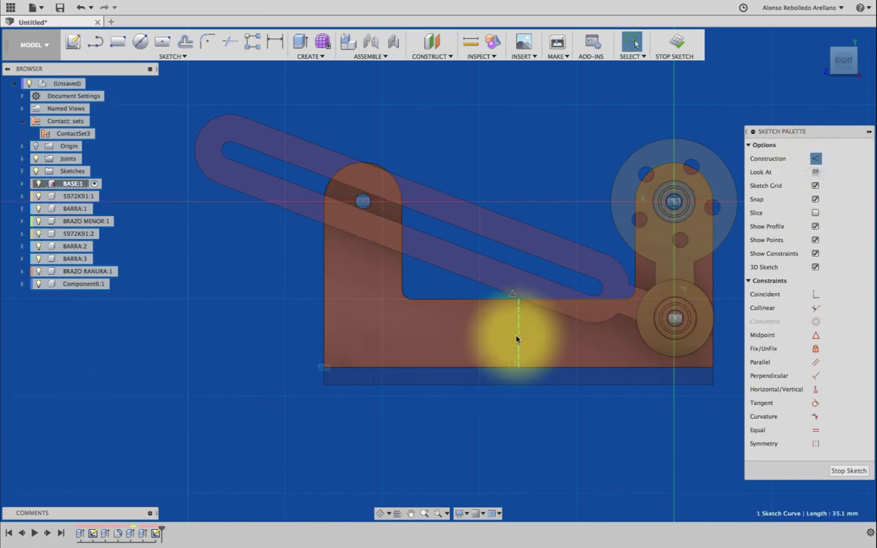
Step: Finish the 6.2 mm circle on the construction line and extrude-cut it through the plate
{"action": "left_click", "coordinate": [141, 41]}
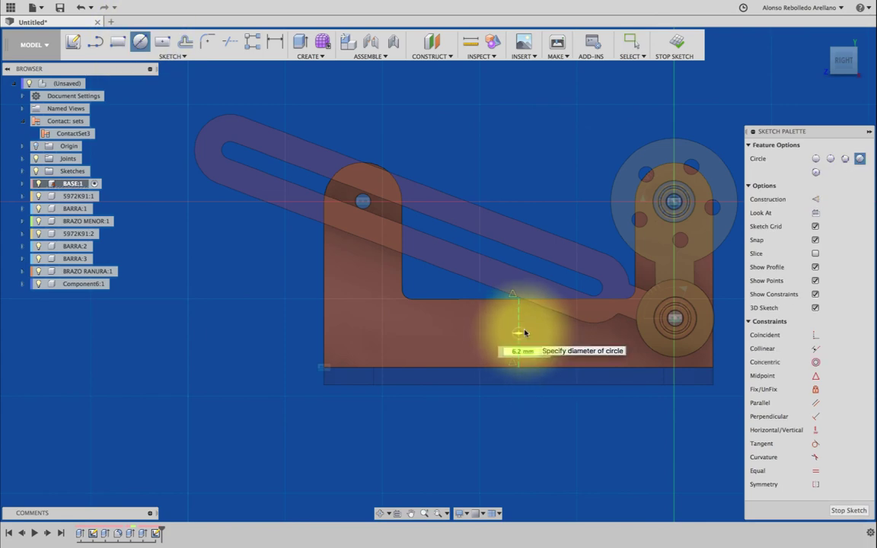
{"action": "key", "text": "Escape"}
{"action": "key", "text": "e"}
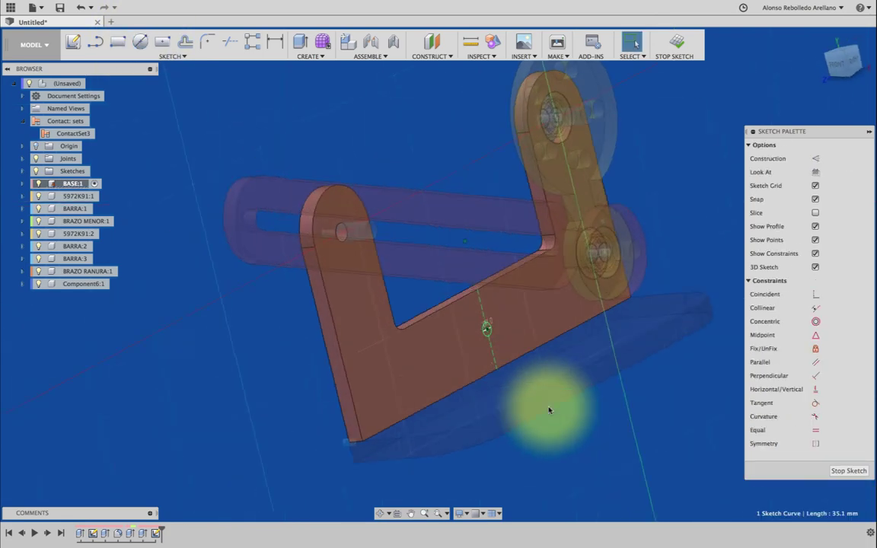
{"action": "left_click", "coordinate": [487, 330]}
{"action": "left_click", "coordinate": [769, 229]}
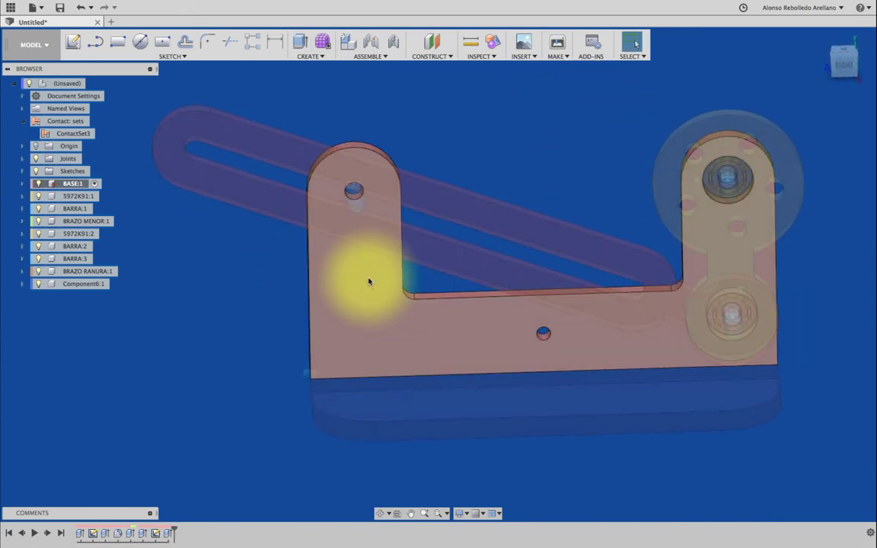
Step: Edit Fillet1 in the timeline so the cutout's inner corners have a 32.5 mm radius
{"action": "left_click", "coordinate": [368, 280]}
{"action": "left_click", "coordinate": [118, 535]}
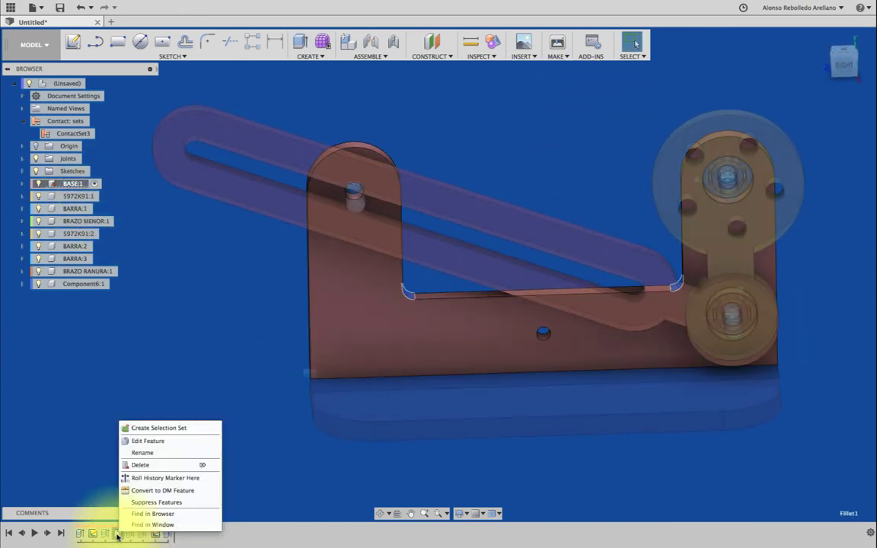
{"action": "left_click", "coordinate": [153, 441]}
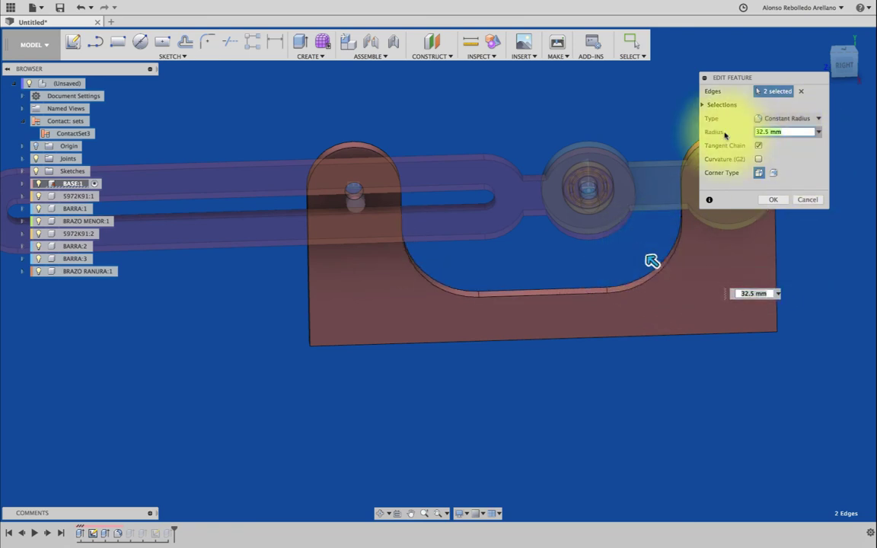
{"action": "left_click", "coordinate": [780, 202]}
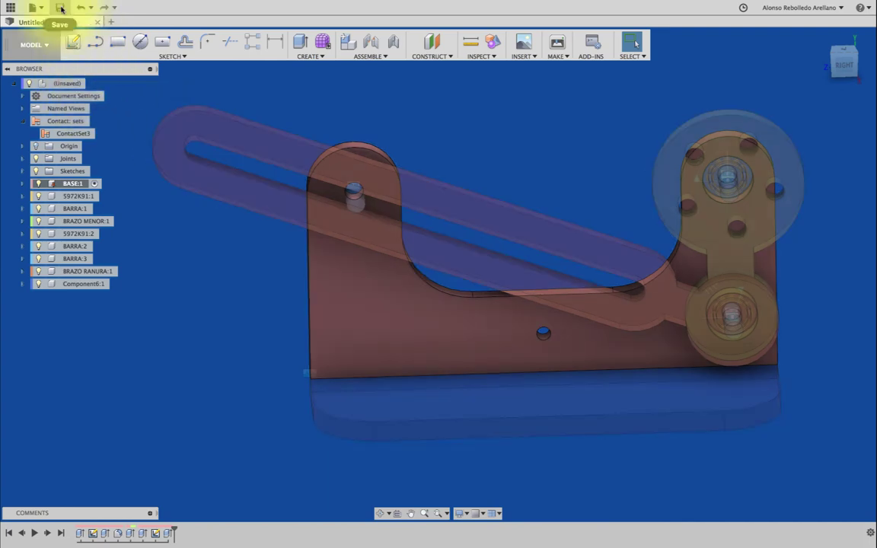
Step: Save the design as 'LINKAGE SLIDE CRANK' in the PROYECTOS MECANICOS project
{"action": "left_click", "coordinate": [60, 8]}
{"action": "type", "text": "LIN"}
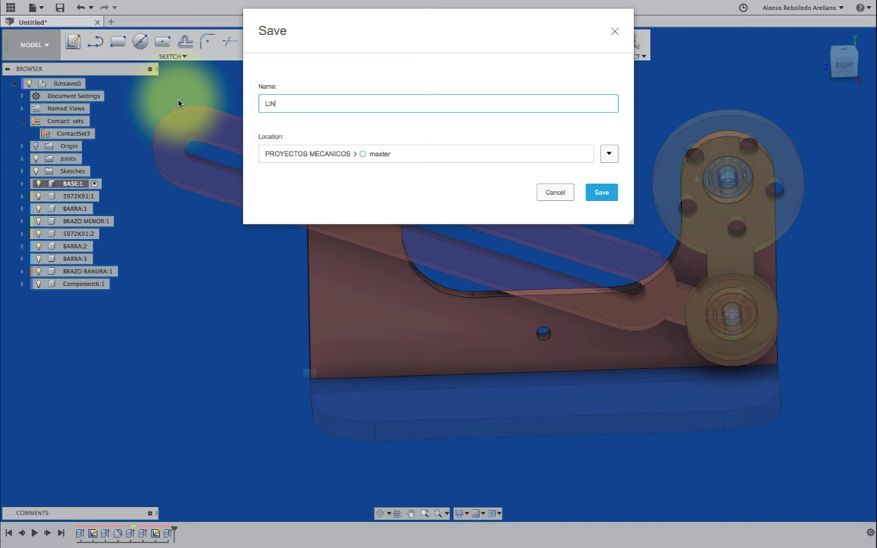
{"action": "type", "text": "KAGE SLI"}
{"action": "type", "text": "DE CRA"}
{"action": "type", "text": "NK"}
{"action": "left_click", "coordinate": [598, 192]}
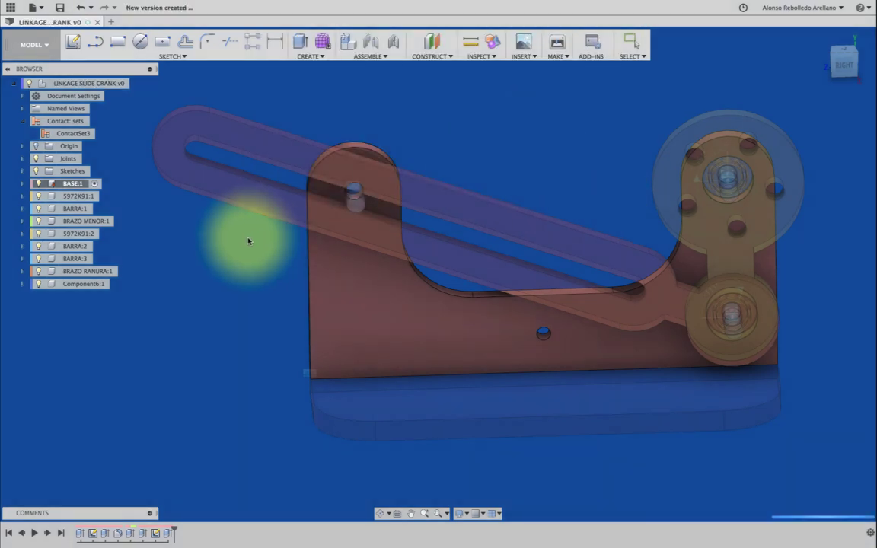
{"action": "middle_click_drag", "start_coordinate": [232, 245], "coordinate": [115, 97], "text": "shift"}
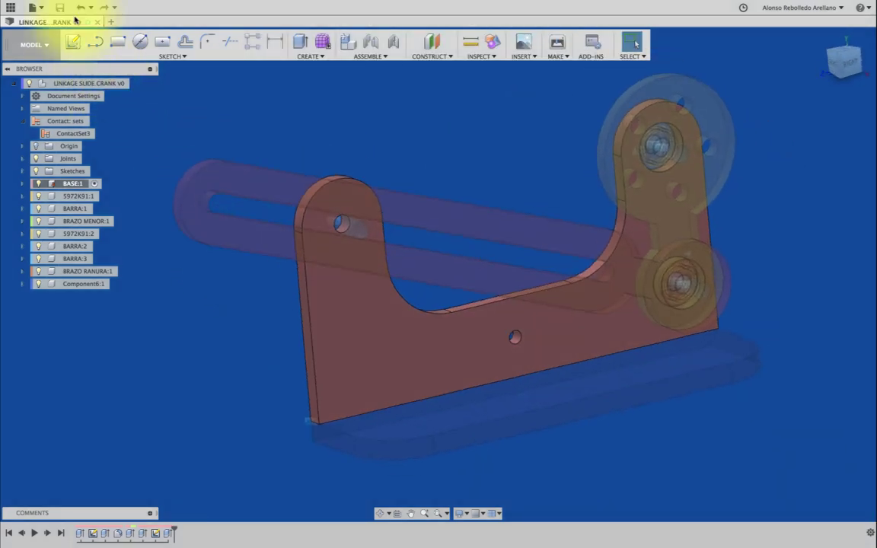
Step: Activate the root assembly and animate the crank disc's joint
{"action": "left_click", "coordinate": [141, 83]}
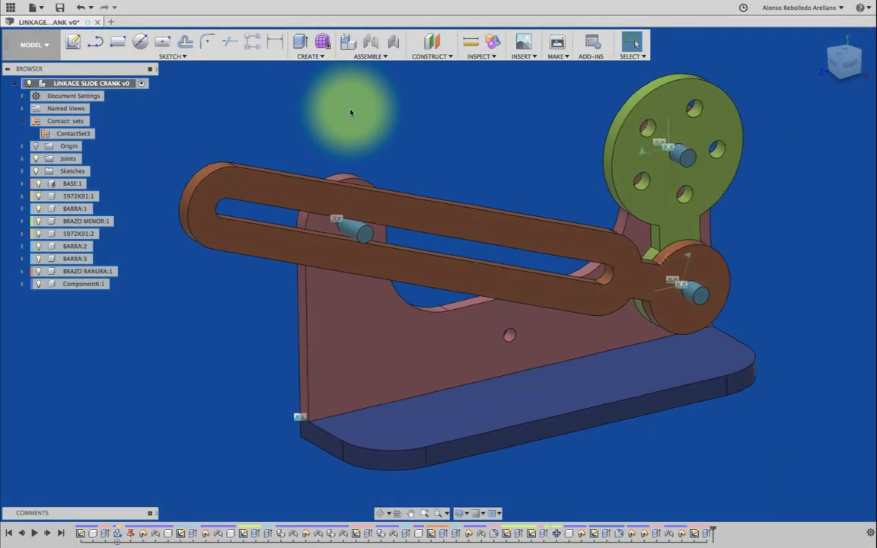
{"action": "left_click", "coordinate": [682, 160]}
{"action": "right_click", "coordinate": [643, 154]}
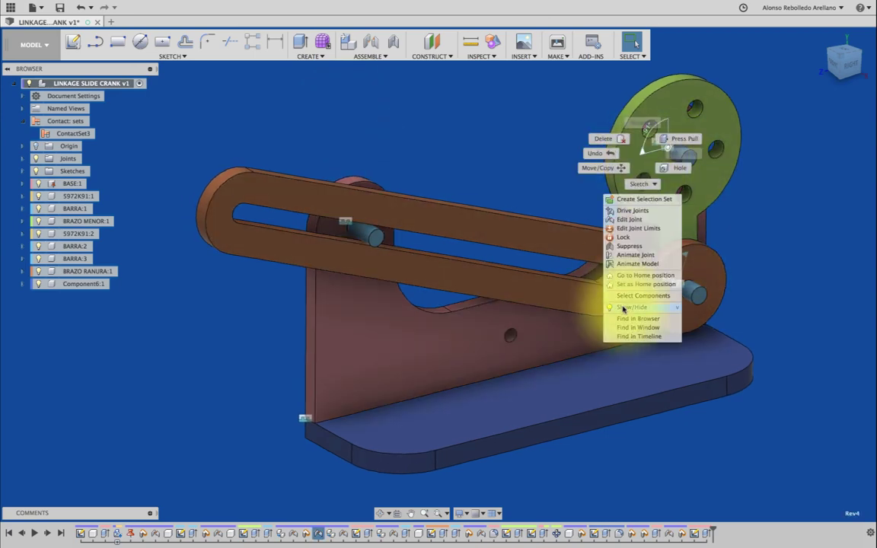
{"action": "left_click", "coordinate": [637, 254]}
Step: Show hidden edges, view the model from the Right, and re-centre it
{"action": "left_click", "coordinate": [462, 513]}
{"action": "mouse_move", "coordinate": [482, 423]}
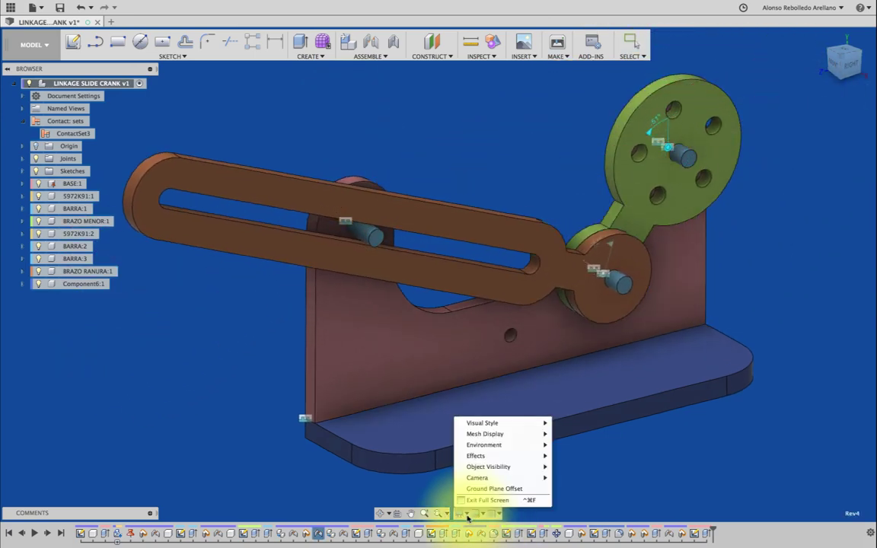
{"action": "left_click", "coordinate": [578, 433]}
{"action": "left_click", "coordinate": [837, 65]}
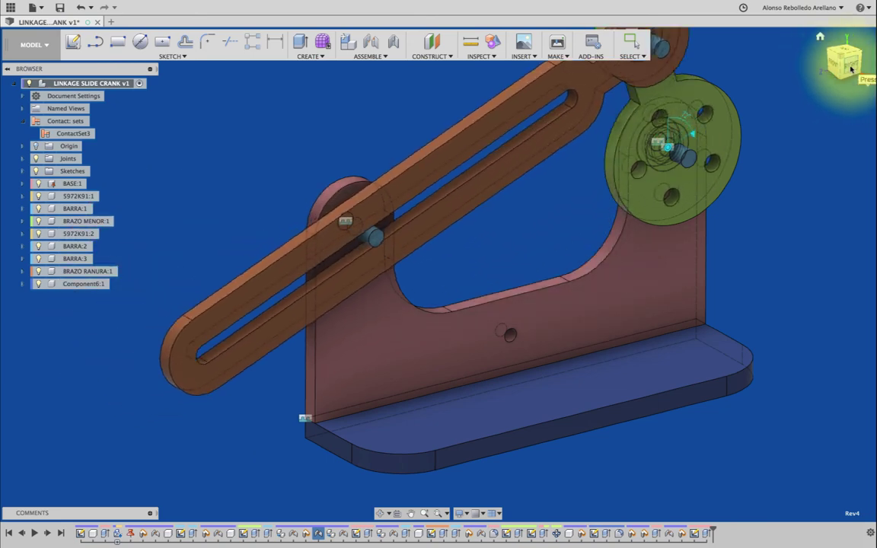
{"action": "right_click", "coordinate": [808, 204]}
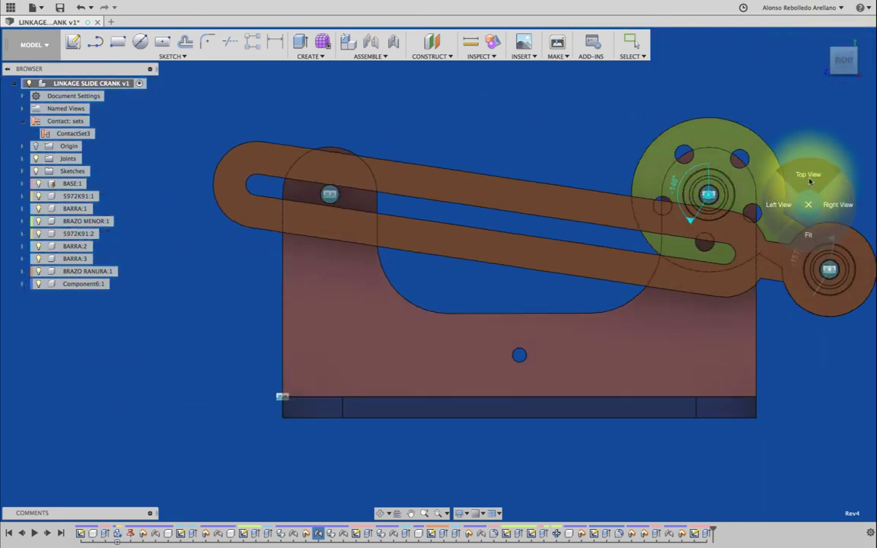
{"action": "left_click", "coordinate": [809, 234]}
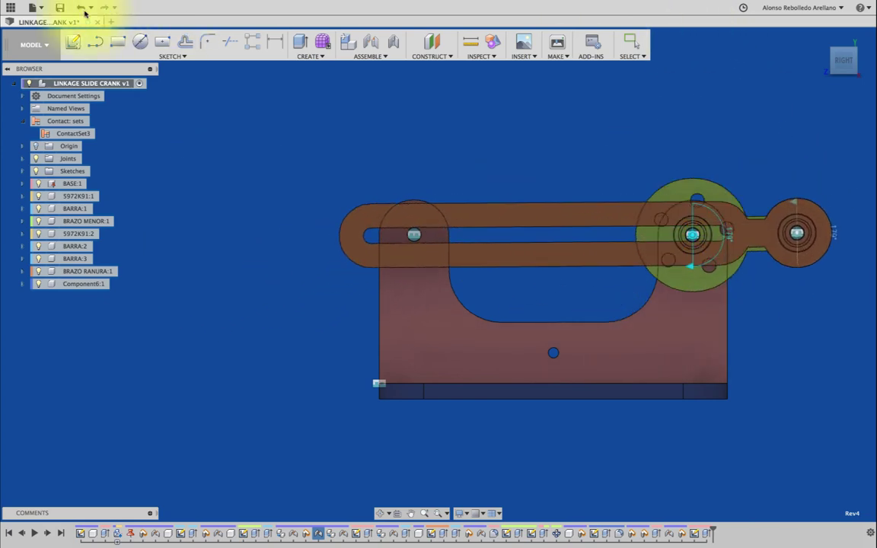
Step: Save a new version, exit full screen, and close the LINKAGE SLIDE CRANK design
{"action": "left_click", "coordinate": [61, 8]}
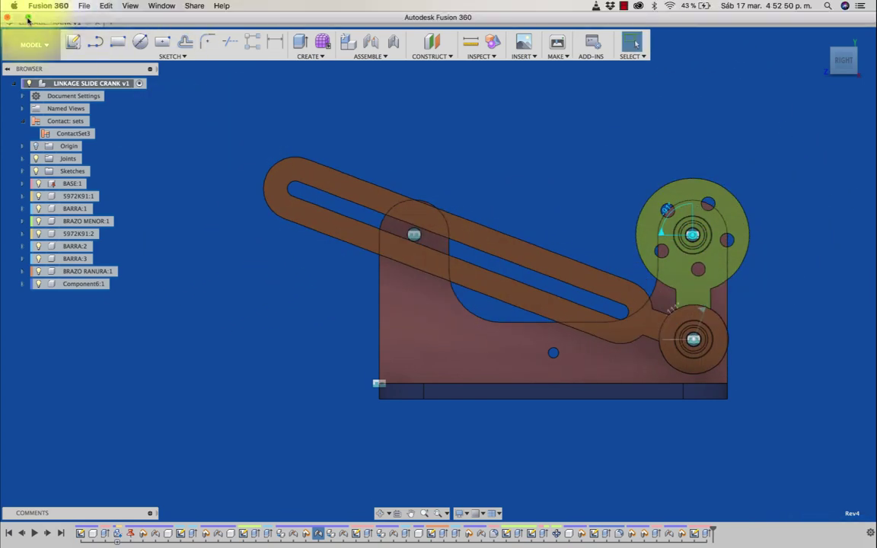
{"action": "left_click", "coordinate": [28, 23]}
{"action": "left_click", "coordinate": [97, 57]}
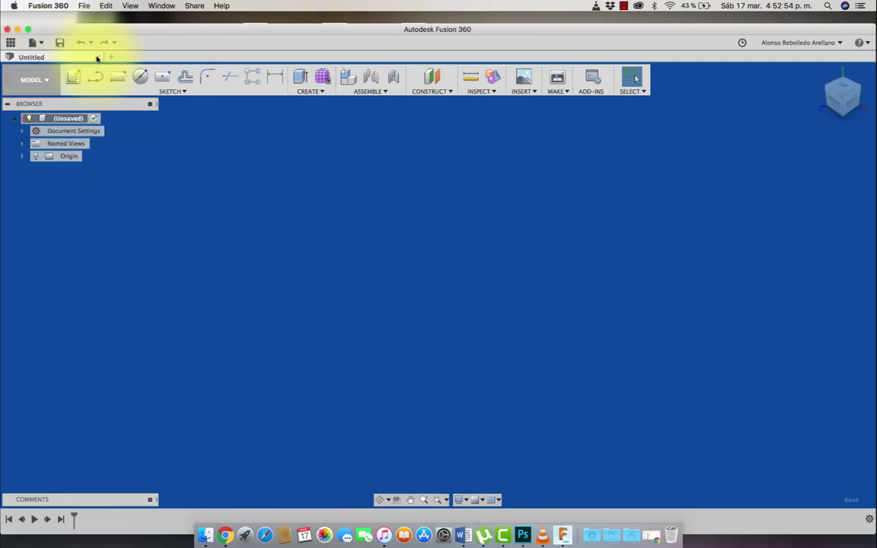